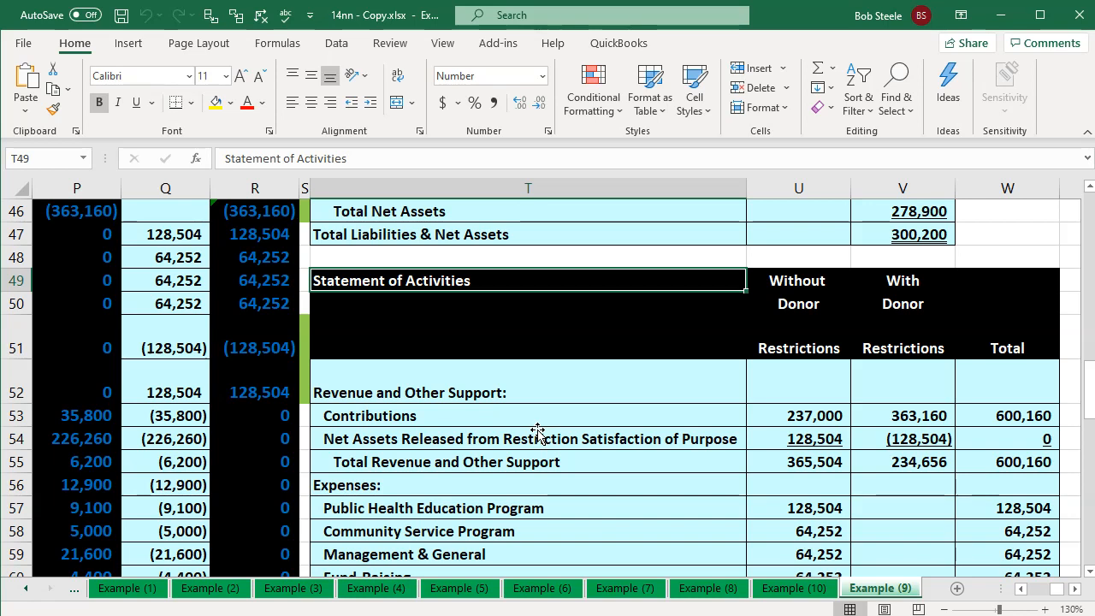
Examine the Statement of Activities, covering the donor restriction columns and the expense lines from Public Health Education Program to Fund-Raising.
left_click(287, 417)
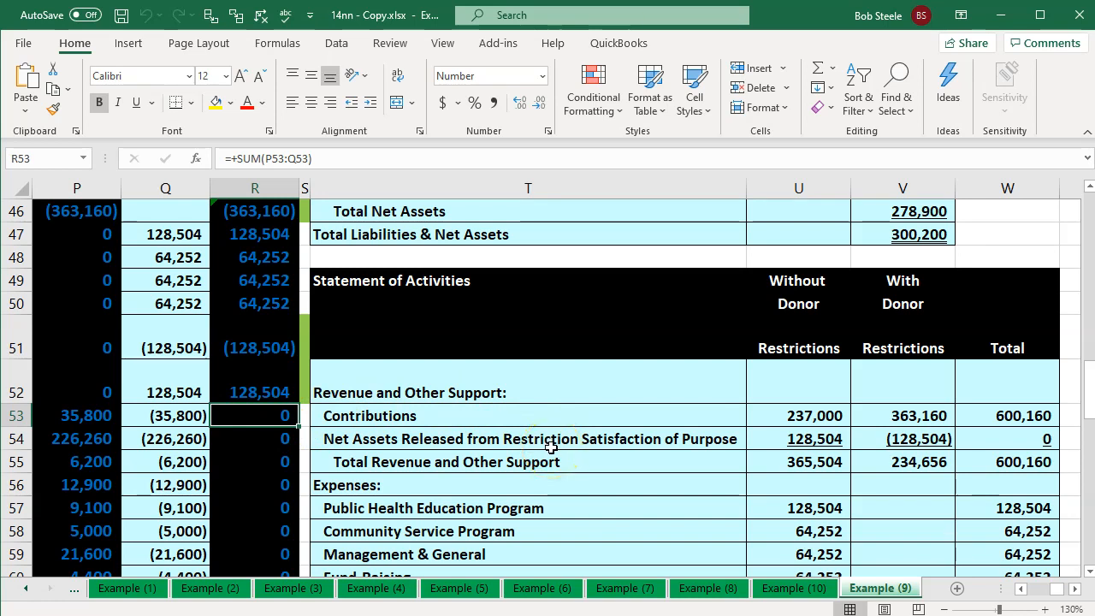
left_click(804, 347)
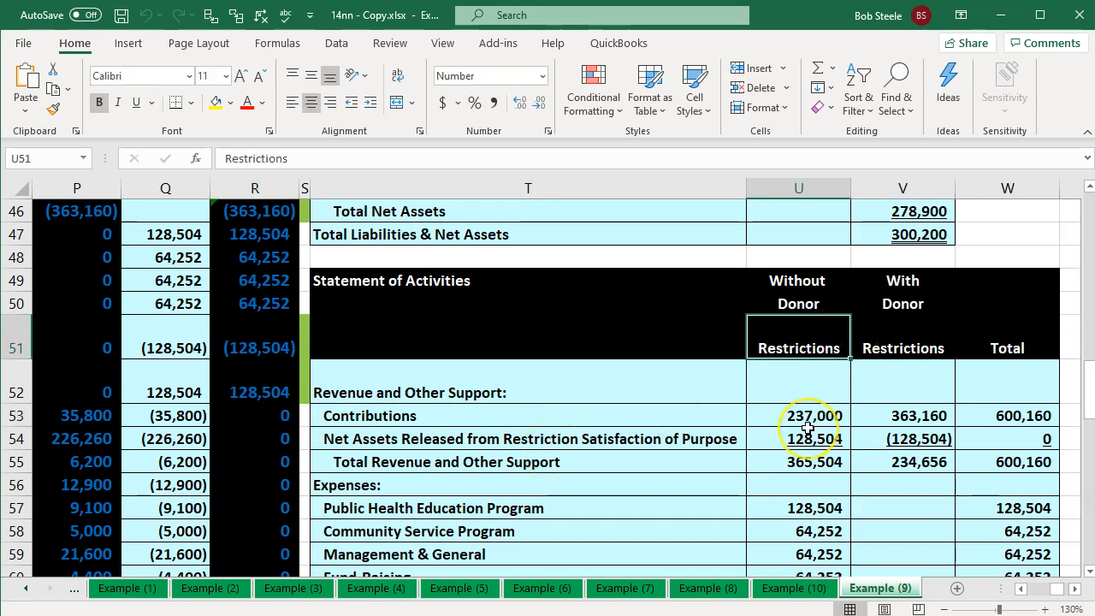
key("Right")
scroll(808, 428, "down", 2)
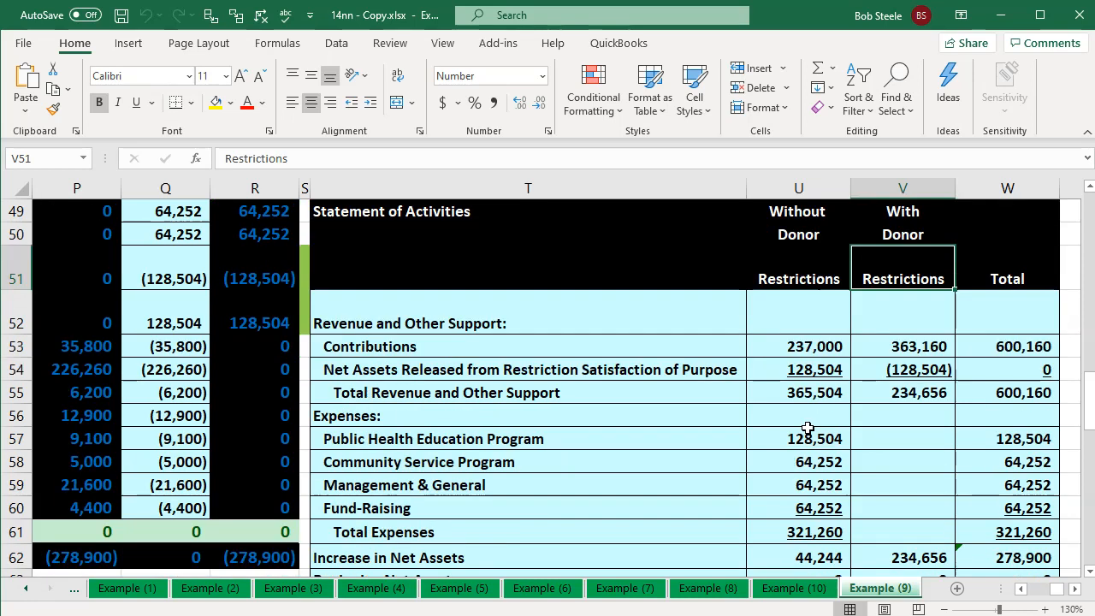
left_click(499, 357)
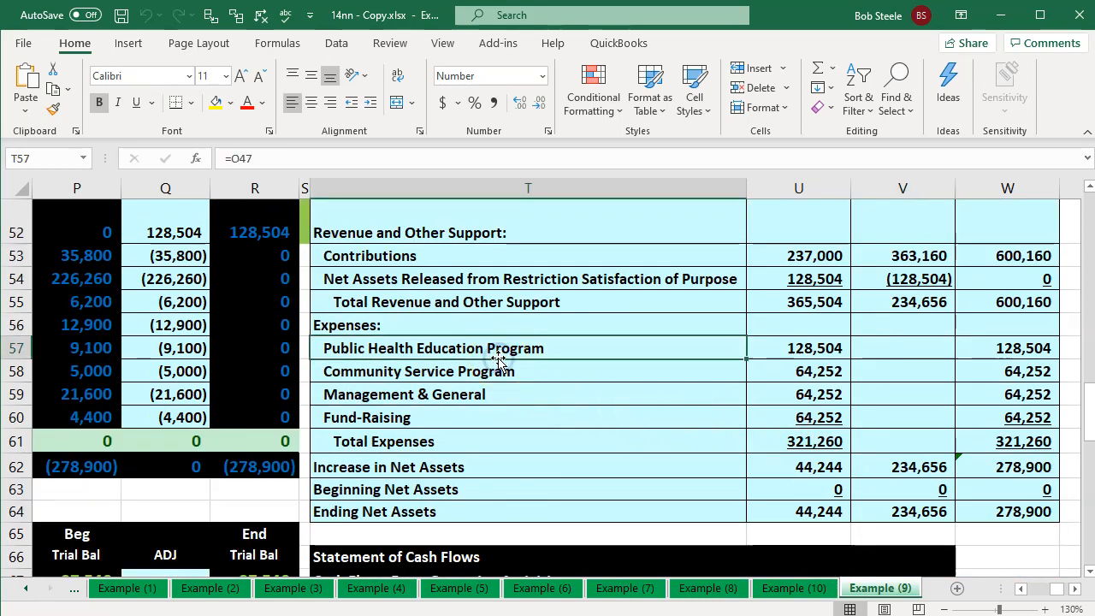
key("Down")
key("Down")
key("Down")
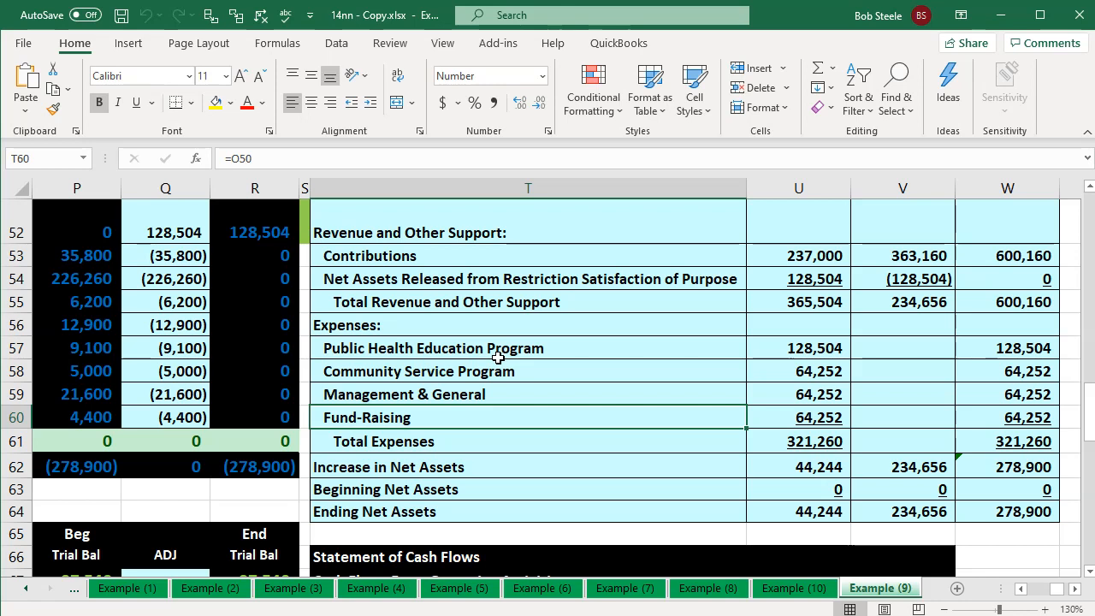
Examine the expense lines in the Reporting of Expenses by Nature and Function table.
scroll(498, 358, "down", 5)
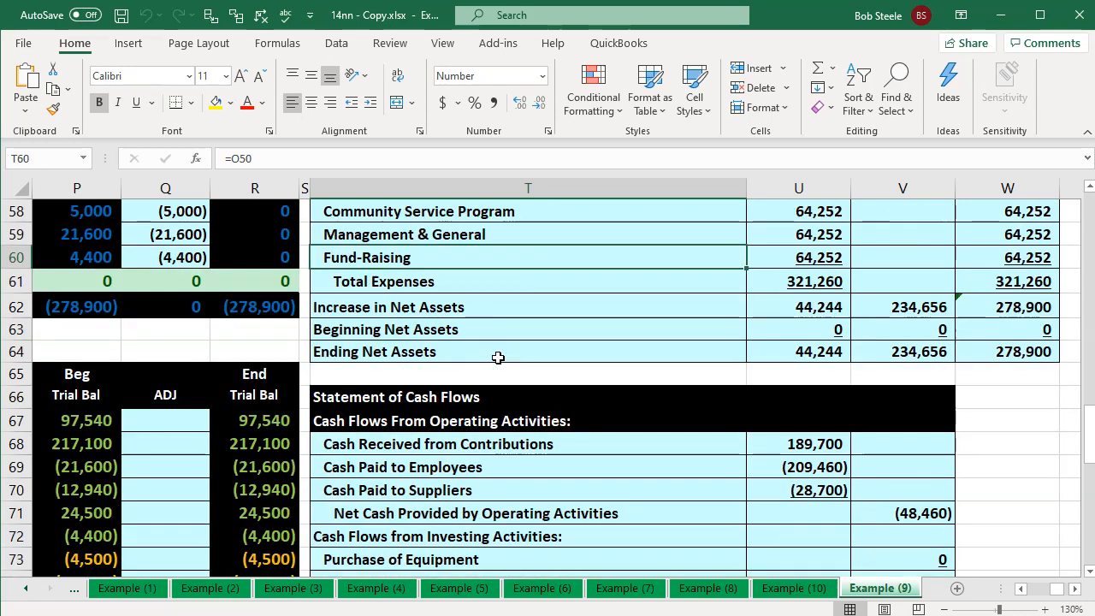
scroll(498, 358, "down", 7)
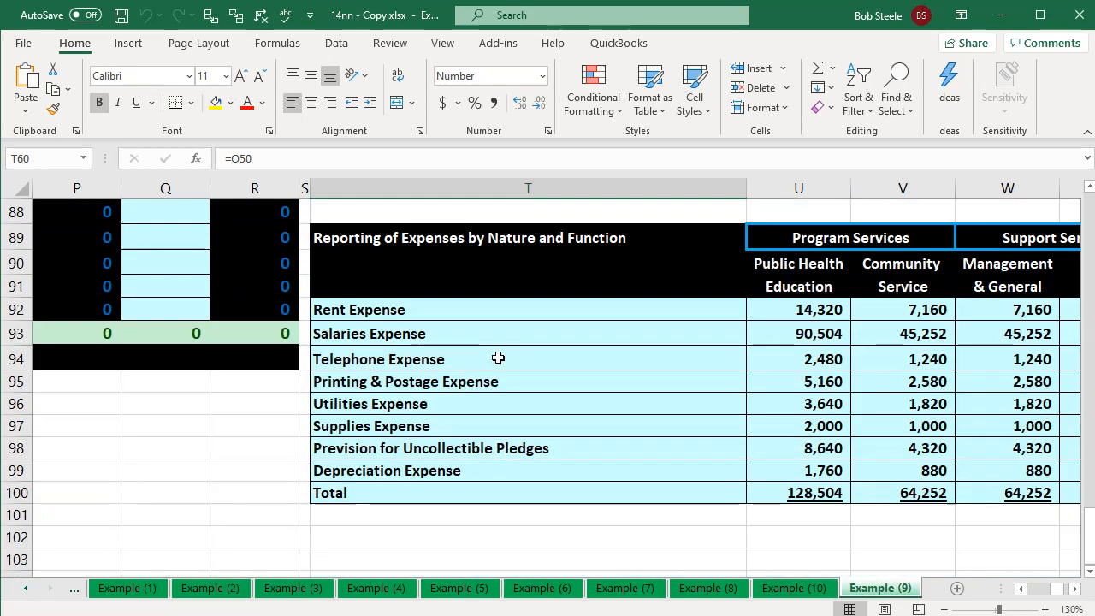
left_click(453, 252)
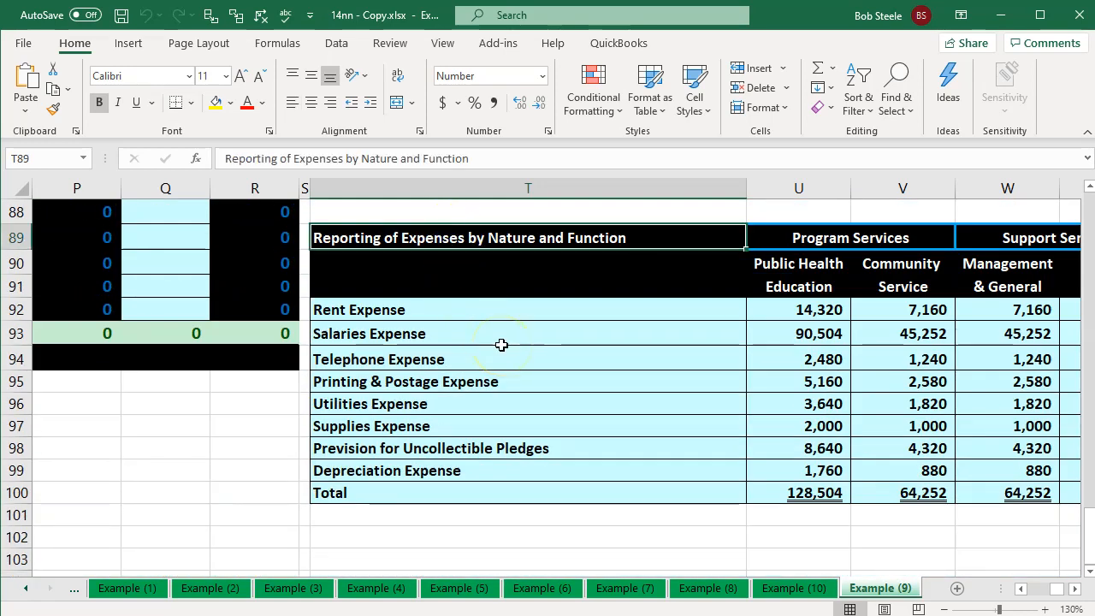
left_click(502, 344)
key("Down")
key("Down")
key("Down")
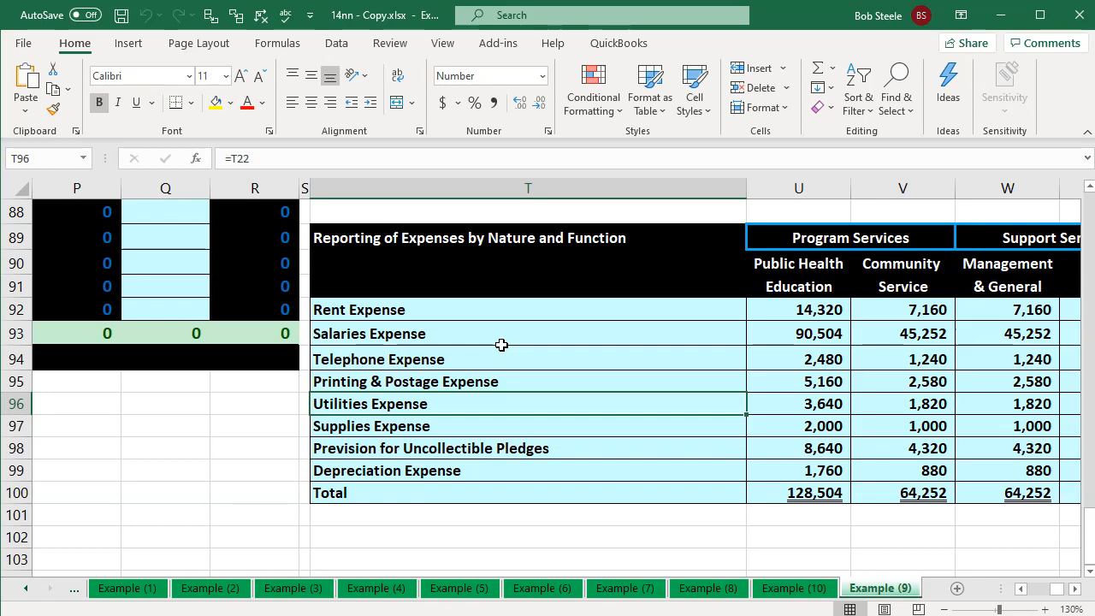
Compare the Without Donor Restrictions and With Donor Restrictions columns of the Statement of Activities.
scroll(501, 344, "up", 14)
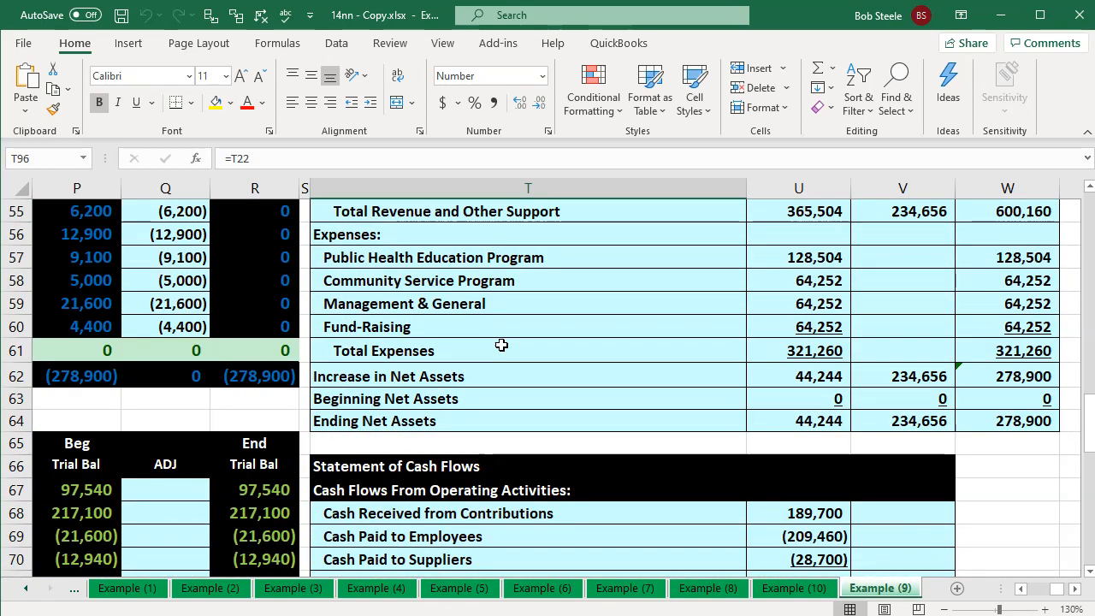
scroll(599, 445, "up", 1)
scroll(599, 445, "down", 1)
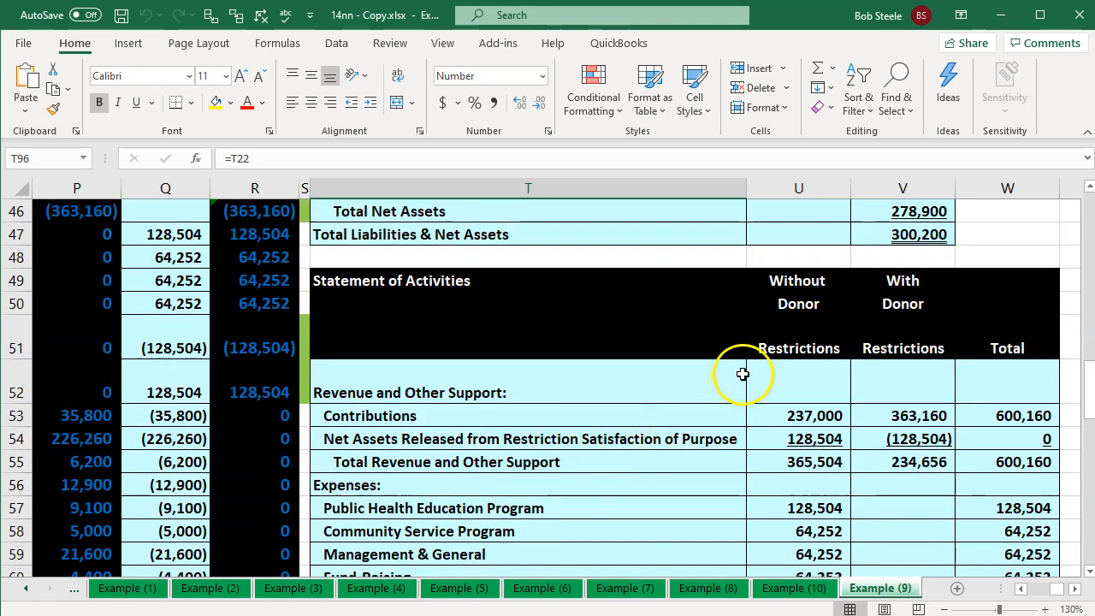
left_click(754, 349)
key("Right")
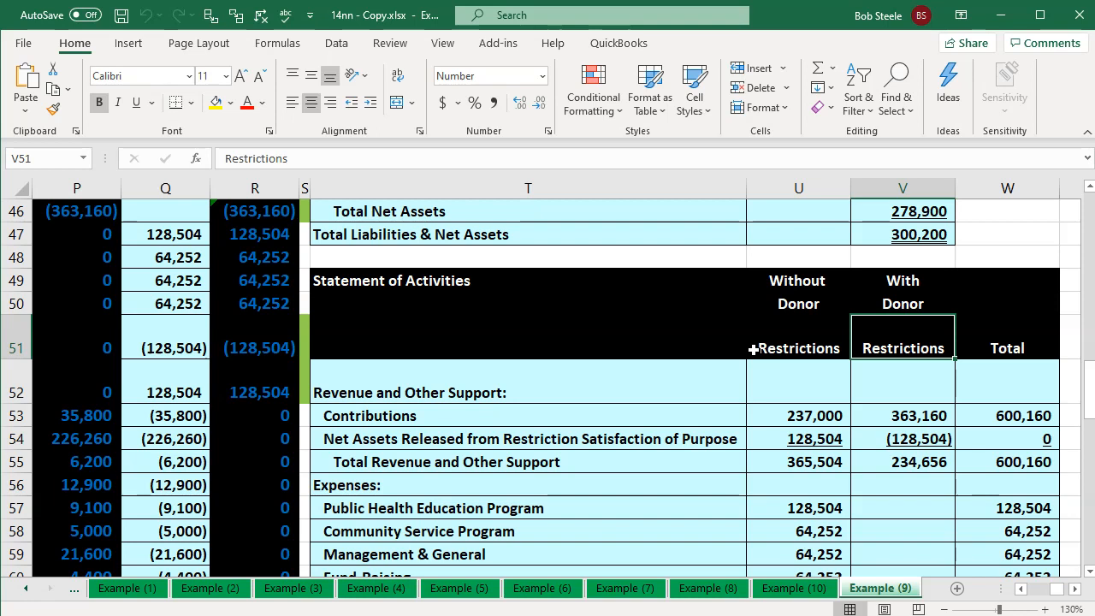
scroll(754, 350, "down", 1)
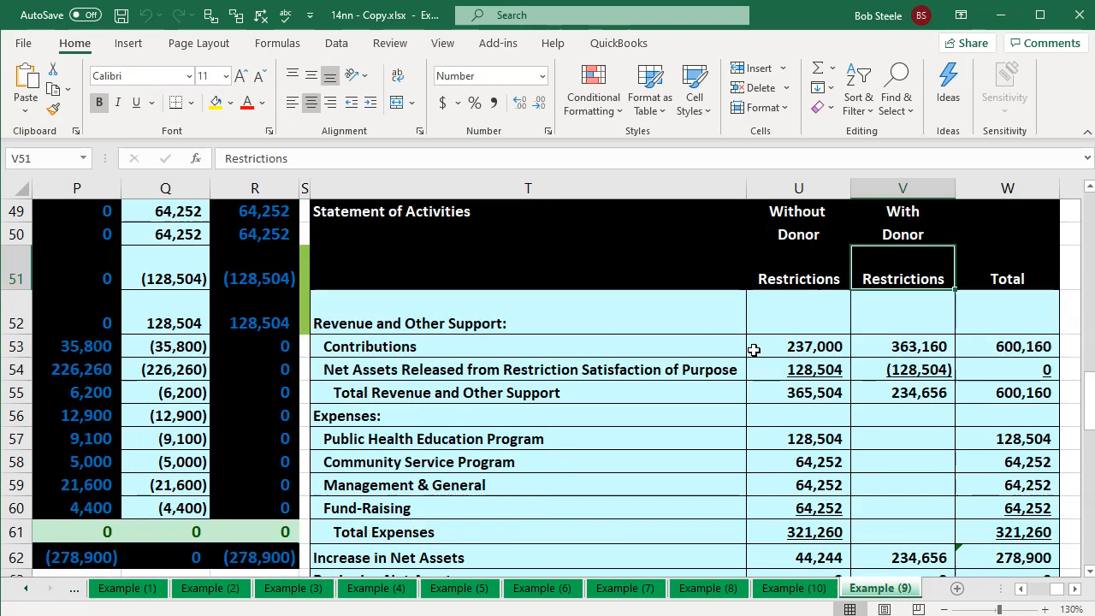
left_click(763, 281)
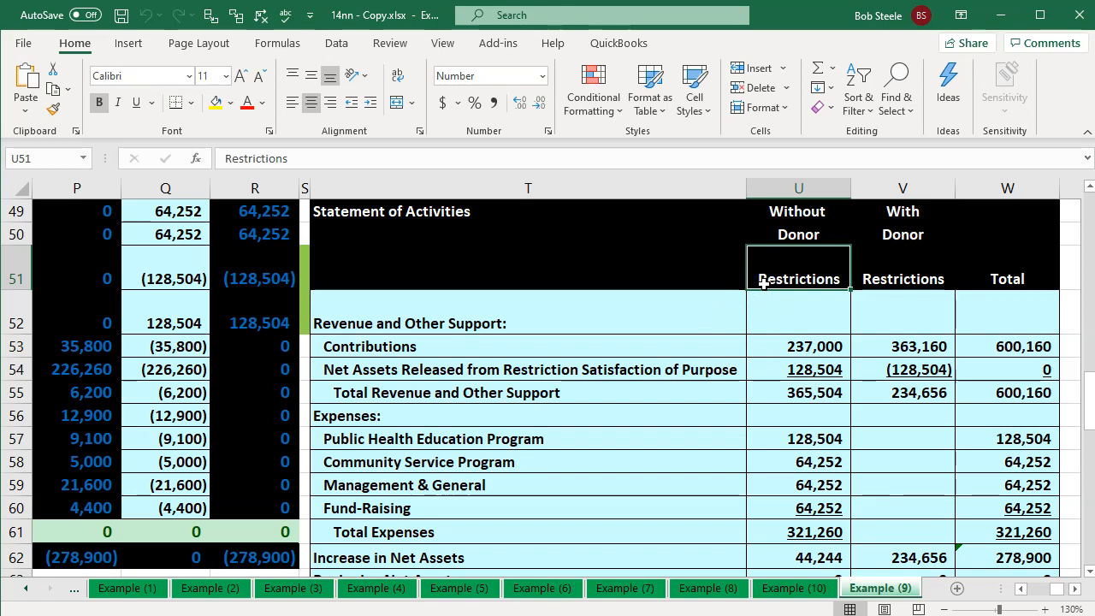
key("Right")
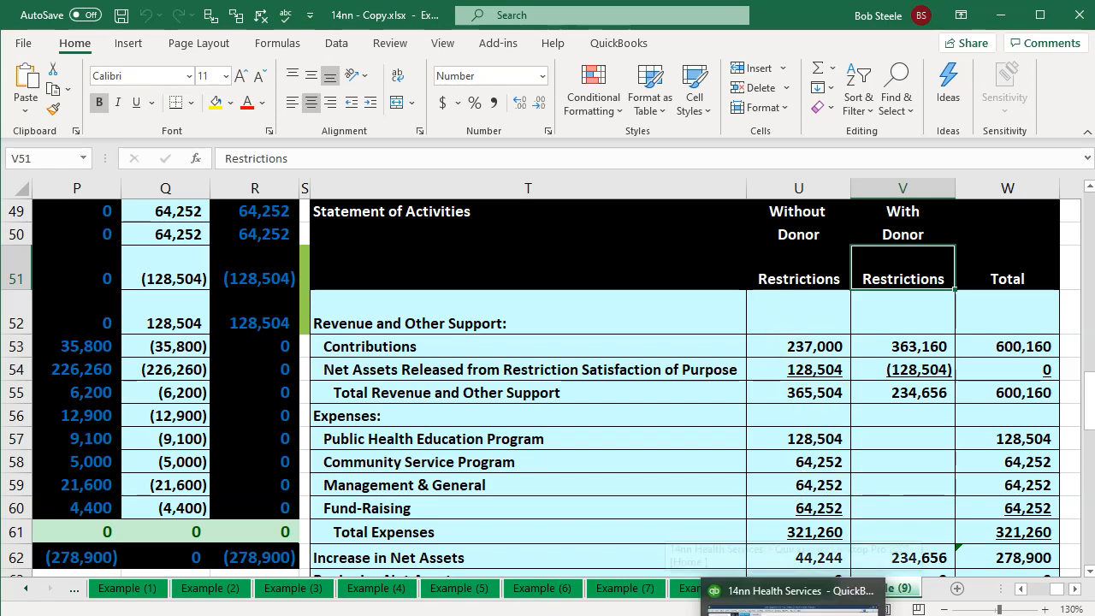
Switch to the 14nn Health Services company file in QuickBooks Desktop.
left_click(792, 603)
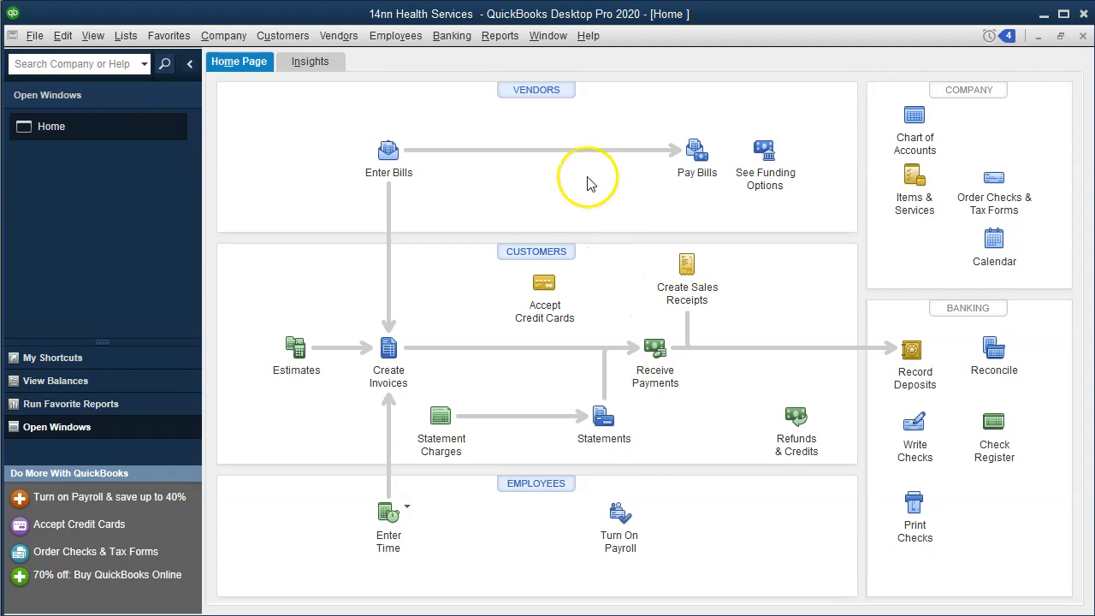
left_click(500, 36)
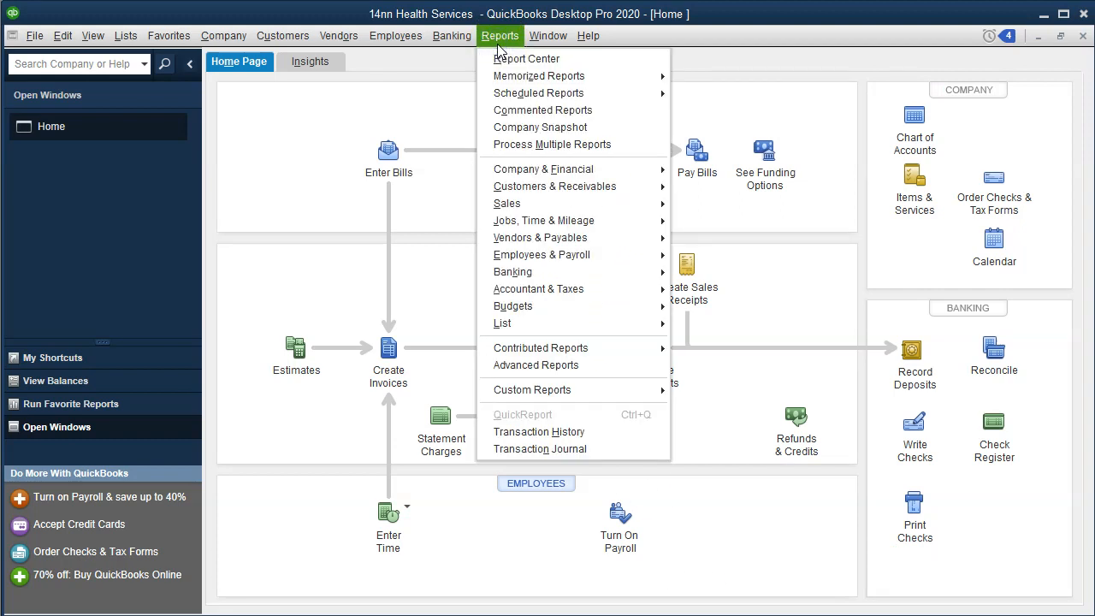
left_click(481, 185)
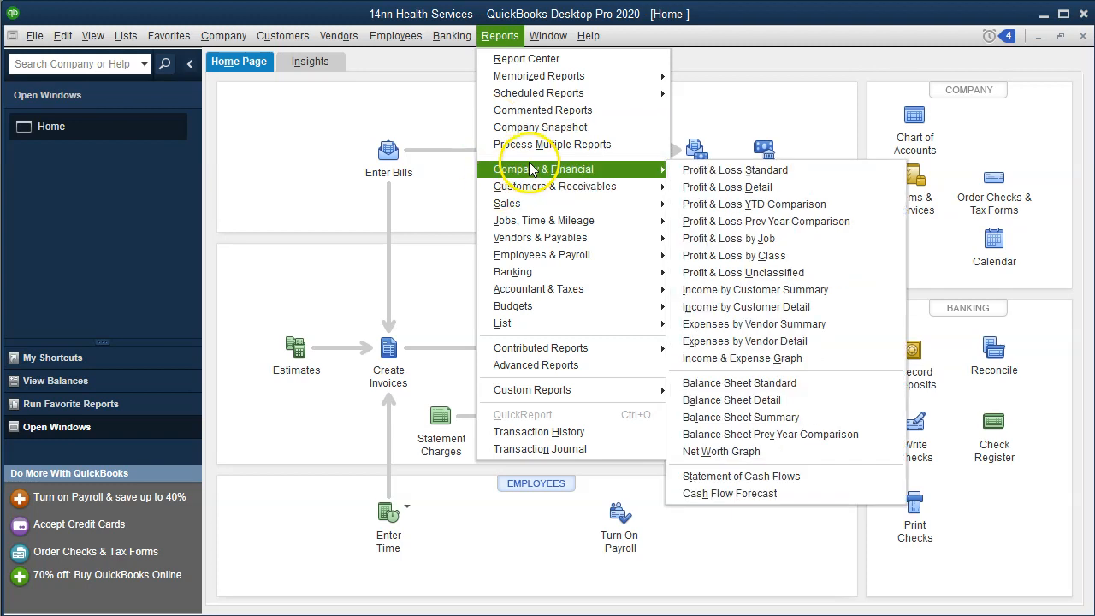
left_click(668, 169)
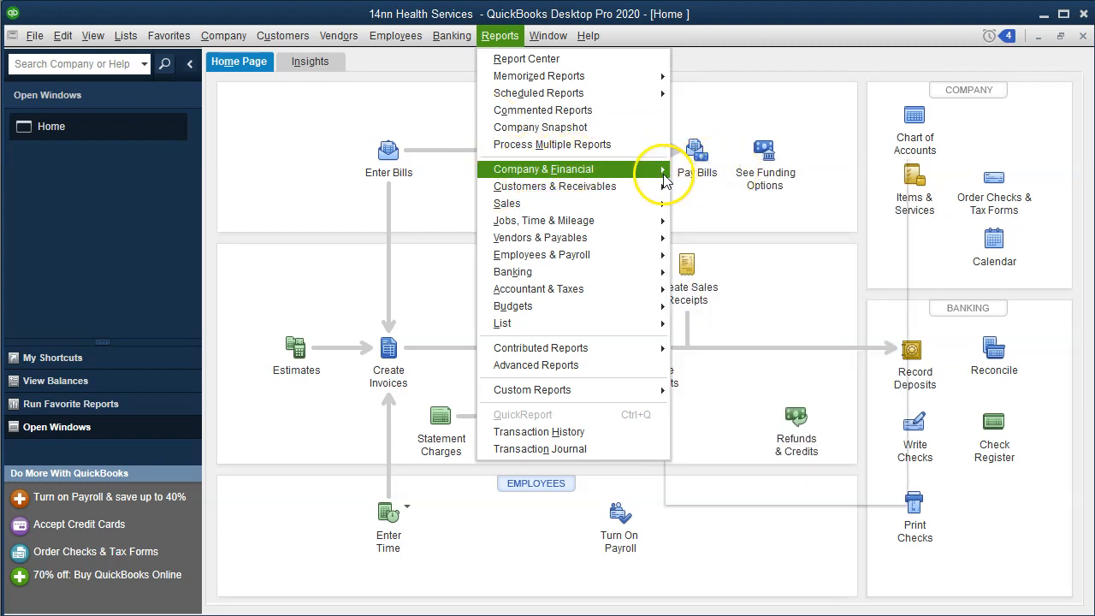
left_click(684, 175)
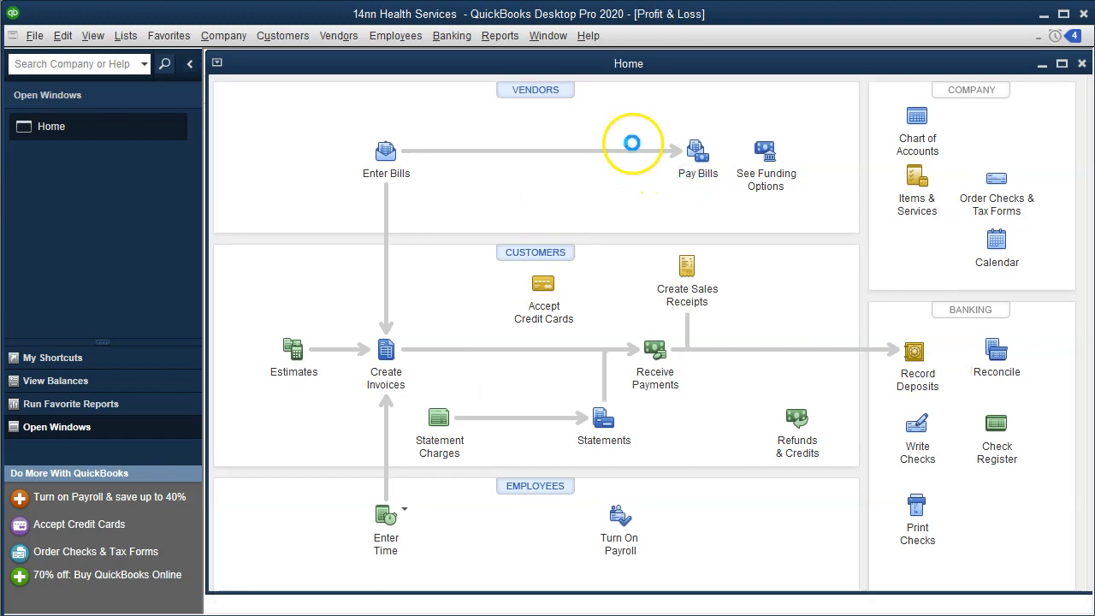
left_click(1082, 35)
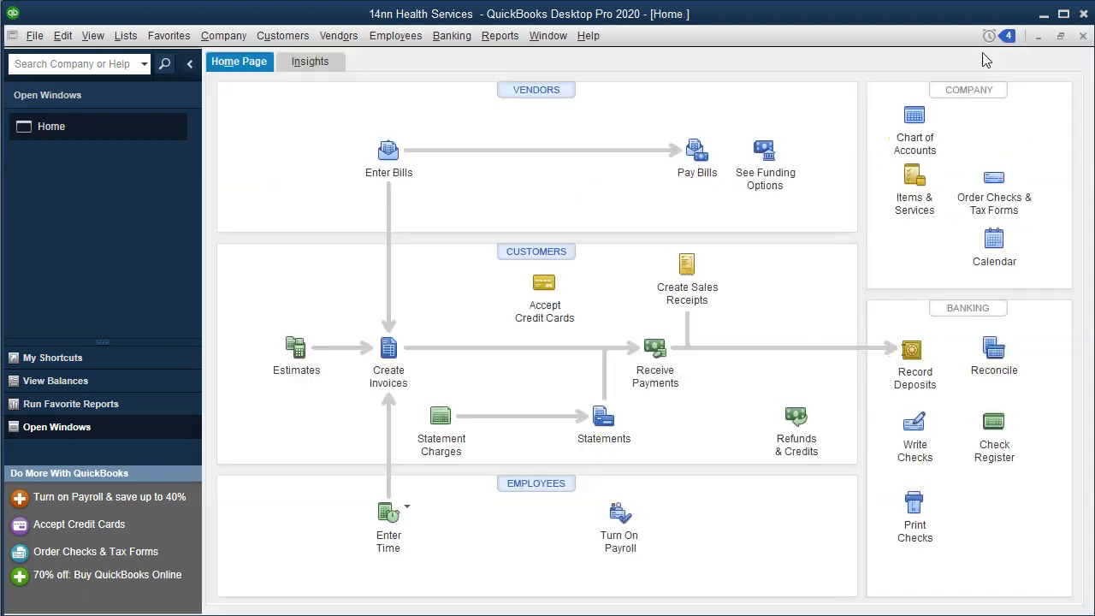
Open the Profit & Loss by Class report for the period 01/01/2020 to 12/31/2020.
left_click(500, 36)
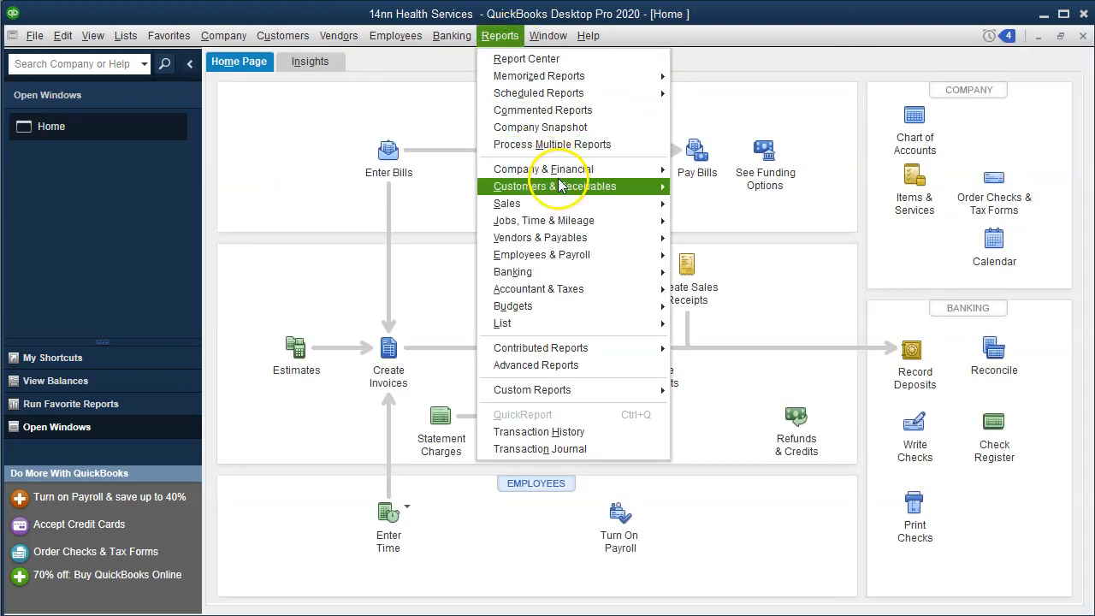
mouse_move(641, 168)
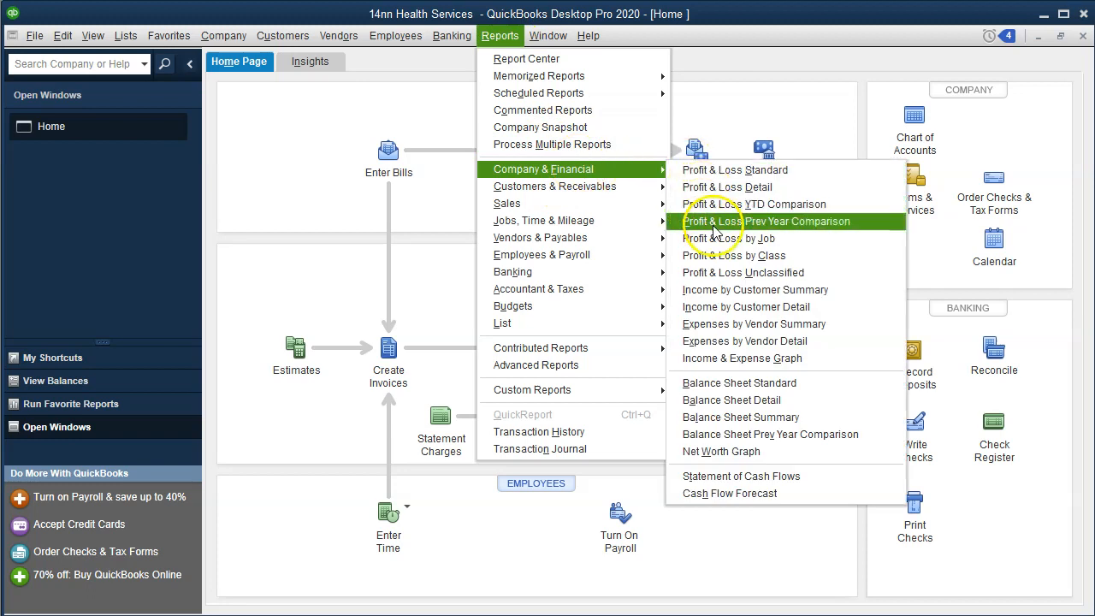
left_click(826, 256)
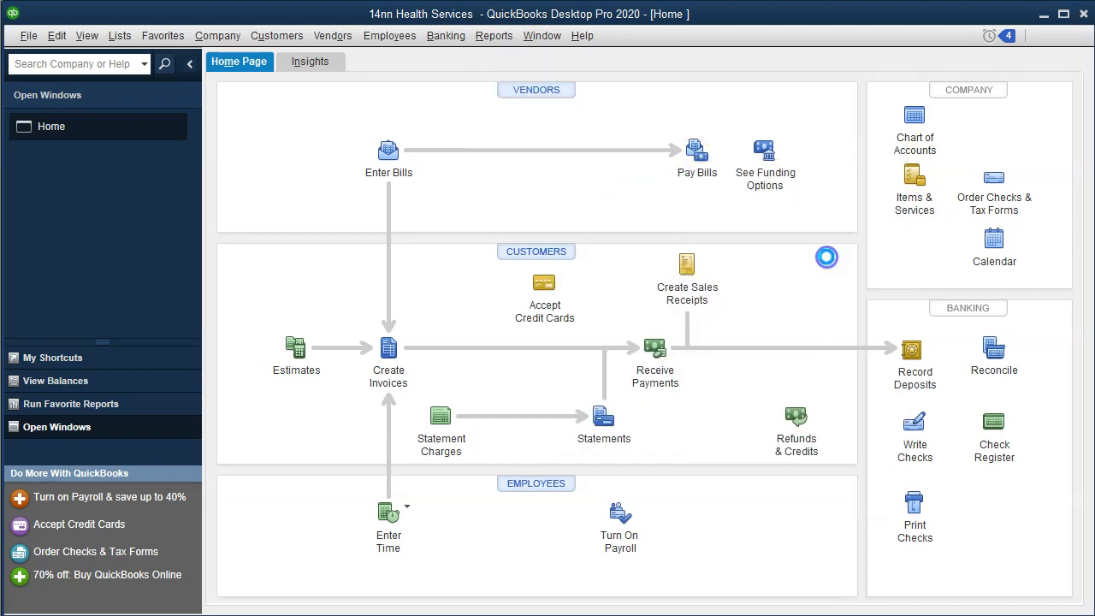
key("Tab")
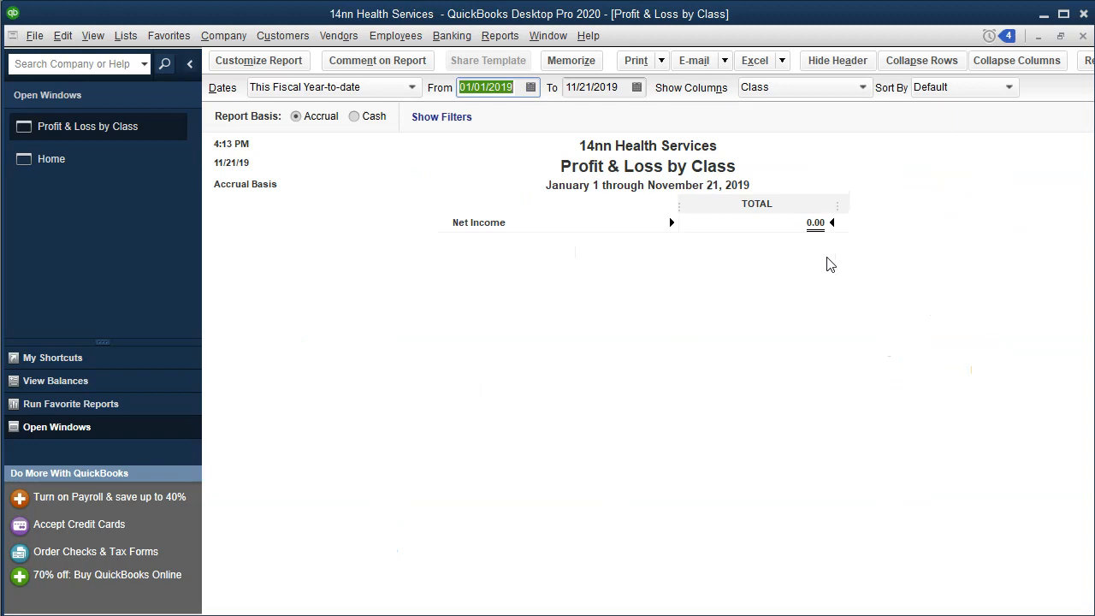
type("01/01/2020")
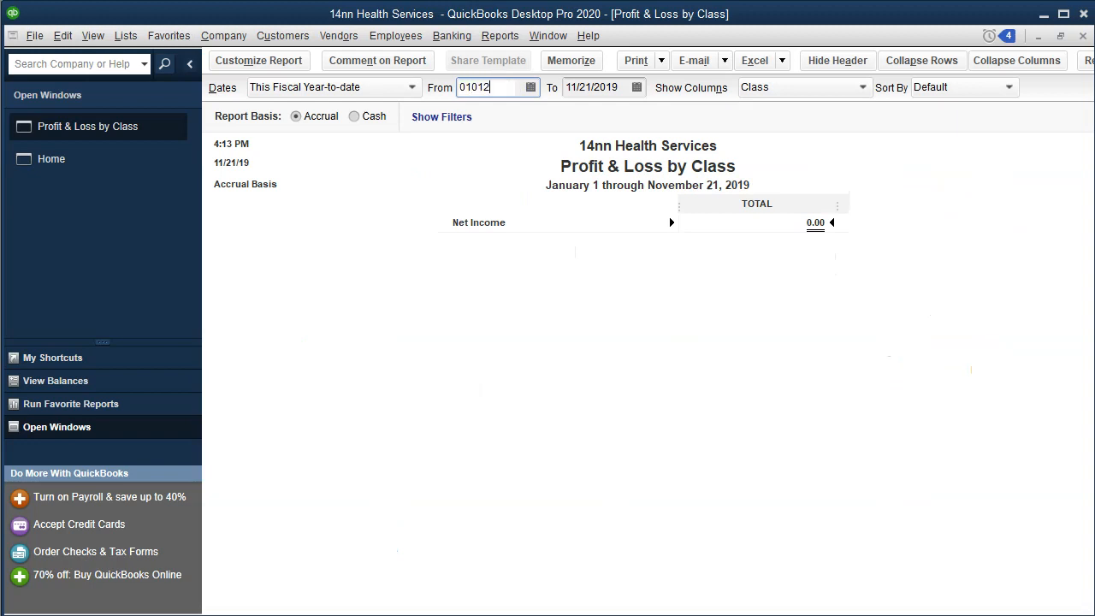
key("Tab")
type("12/31/2020")
key("Tab")
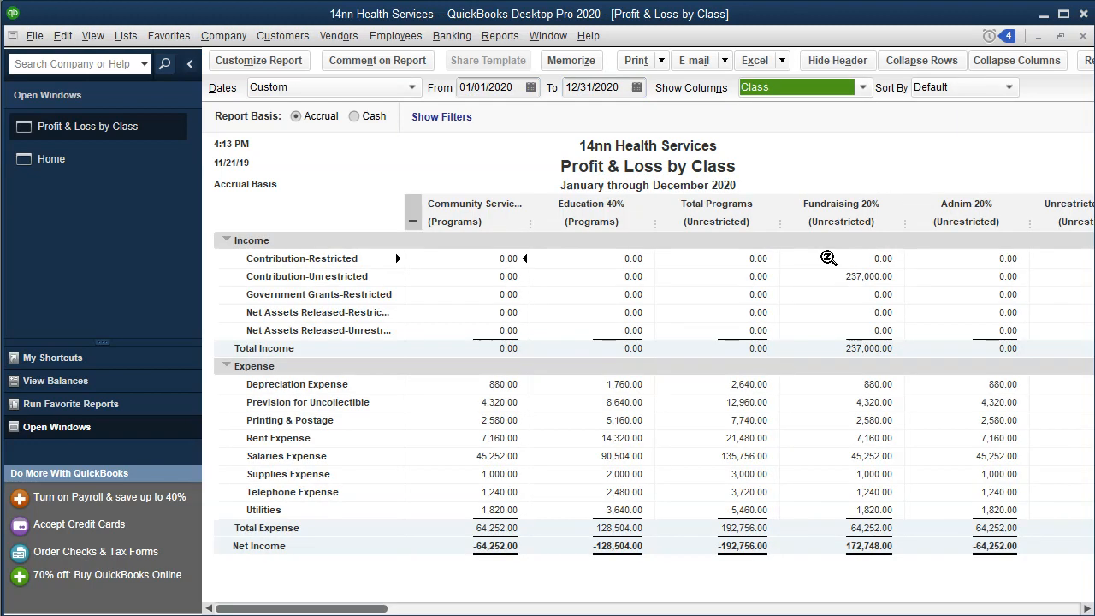
Customize the report's column label font to size 11 and apply the change to the related report fonts as well.
left_click(261, 60)
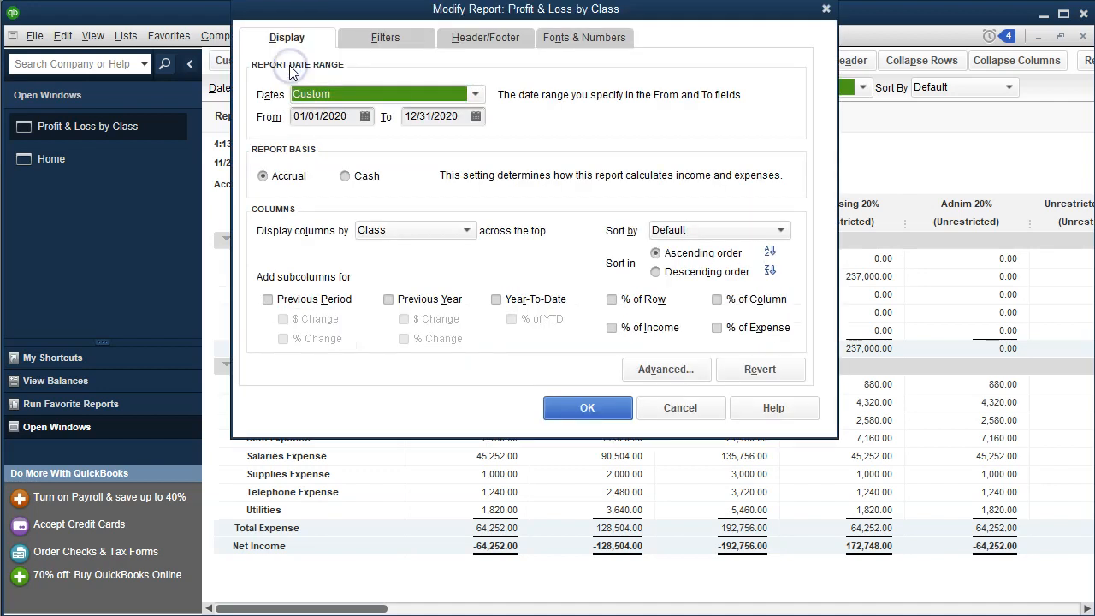
left_click(502, 40)
left_click(543, 38)
left_click(485, 261)
left_click(495, 196)
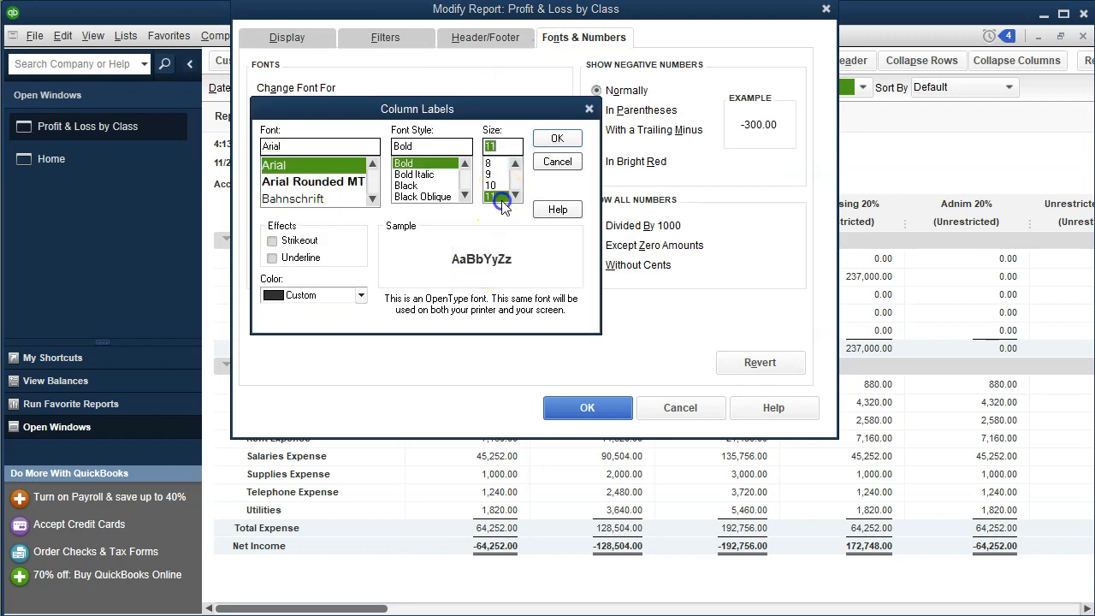
left_click(553, 141)
left_click(467, 132)
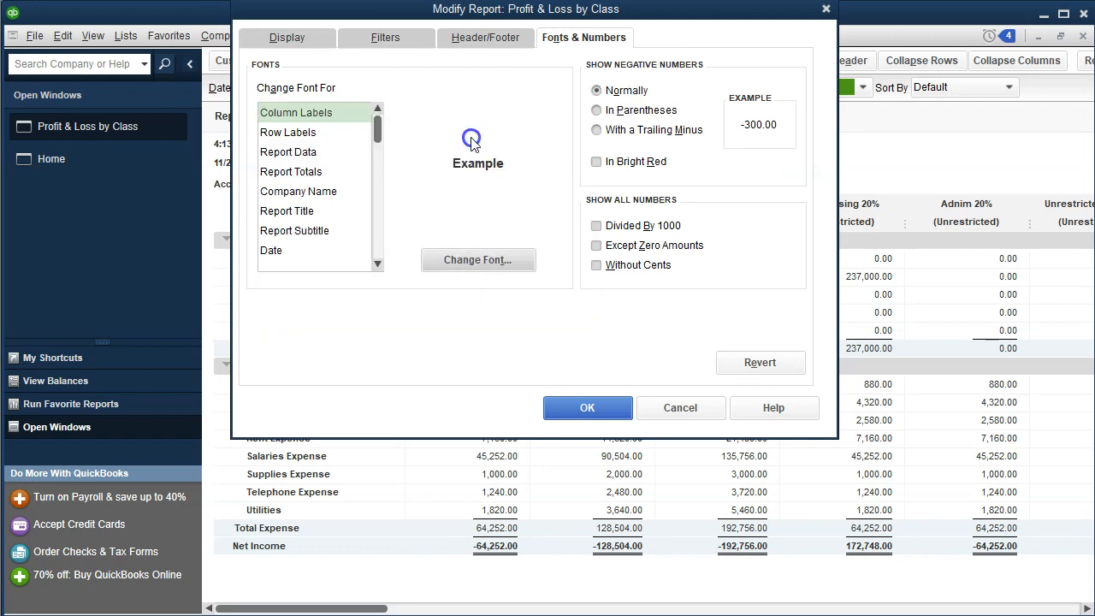
left_click(555, 408)
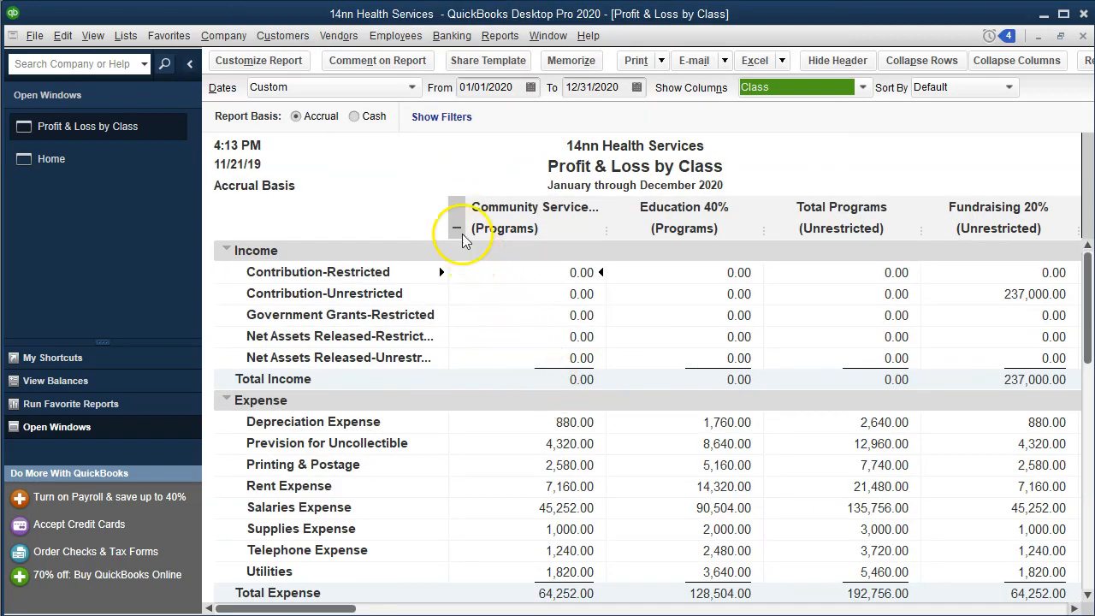
Compare the report with expanded and collapsed class columns, leaving only Unrestricted, Restricted and Total.
left_click(457, 231)
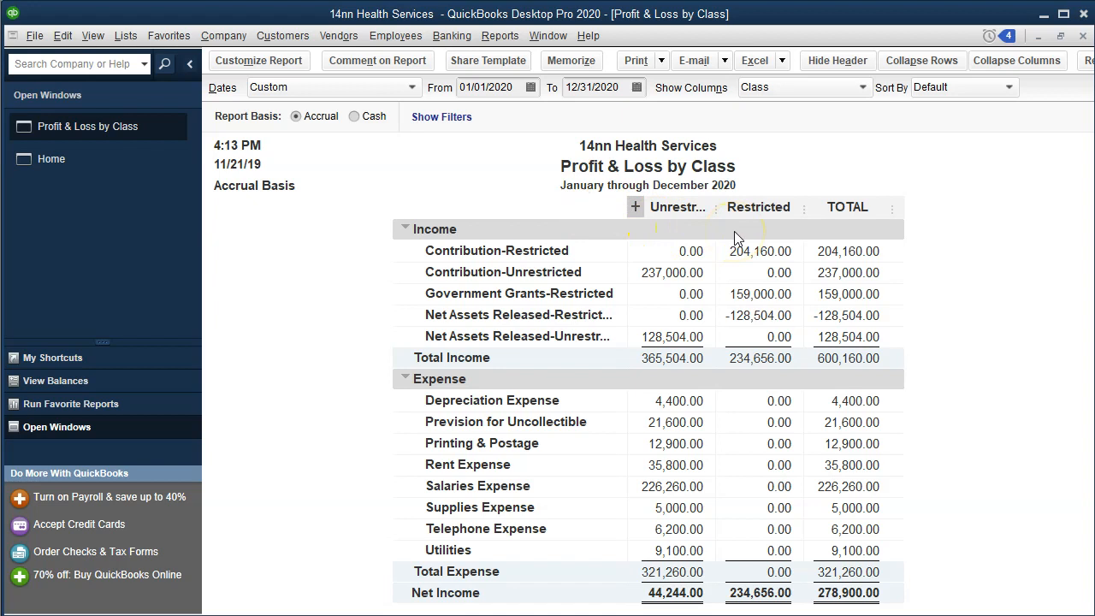
left_click(636, 207)
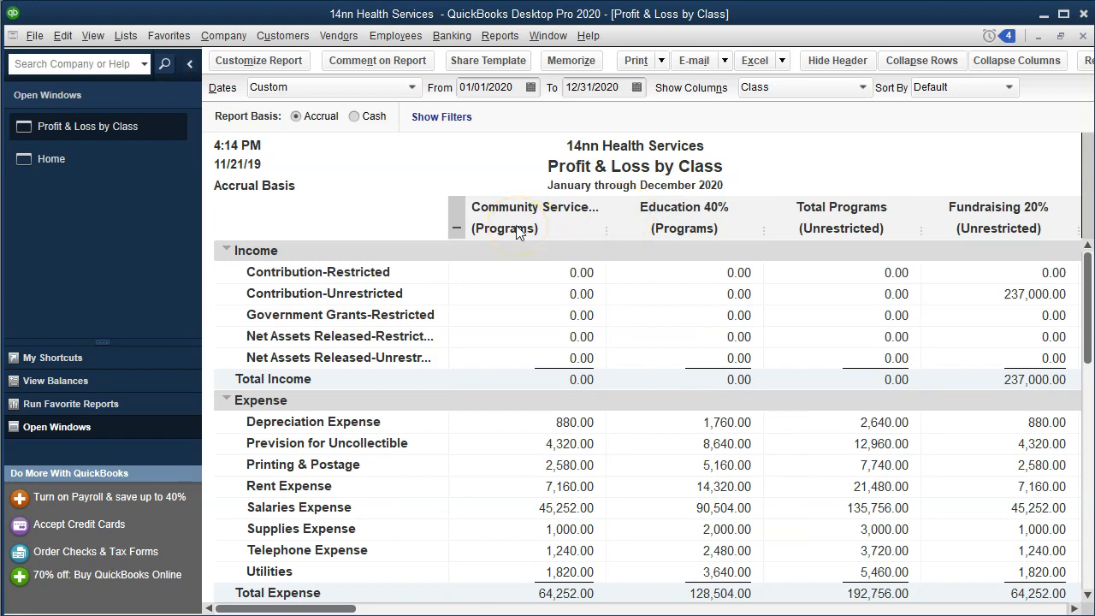
left_click(456, 229)
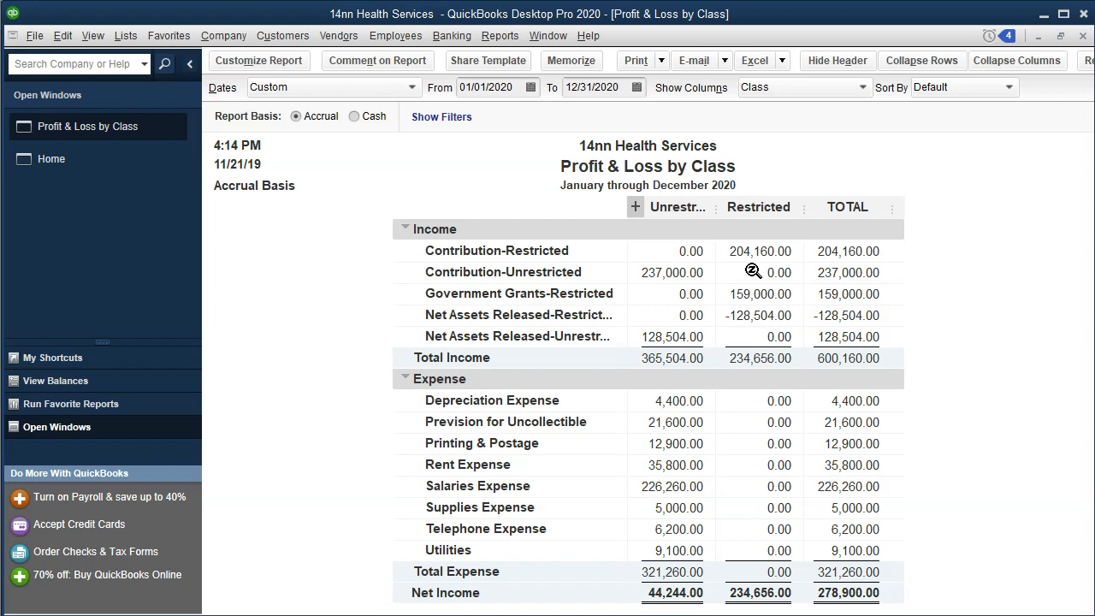
Open the Profit & Loss by Job report and set its period to 01/01/2020 through 12/31/2020.
left_click(496, 38)
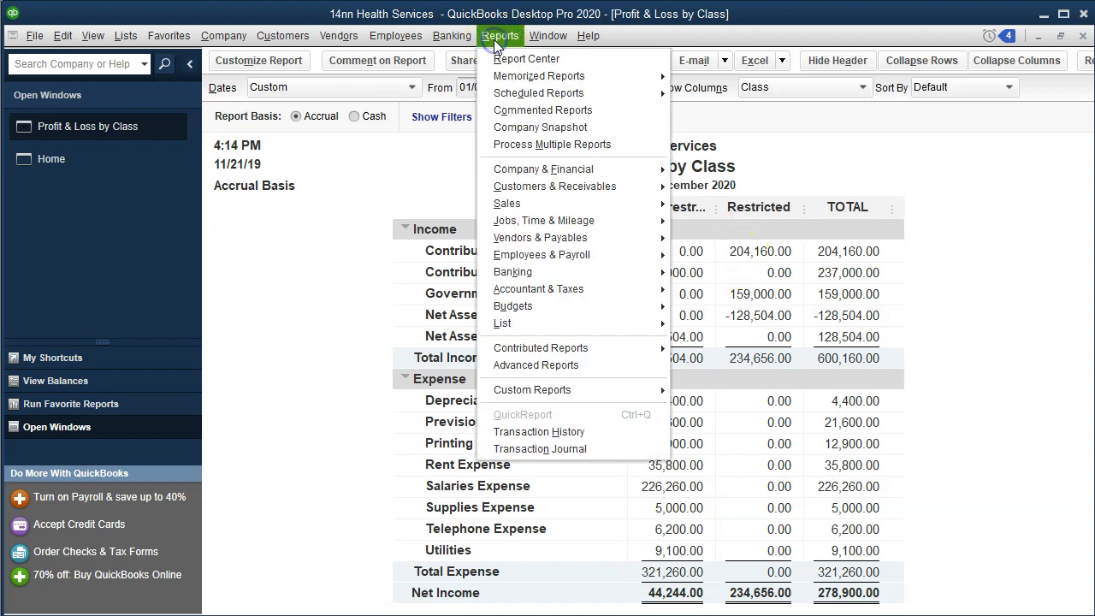
mouse_move(524, 168)
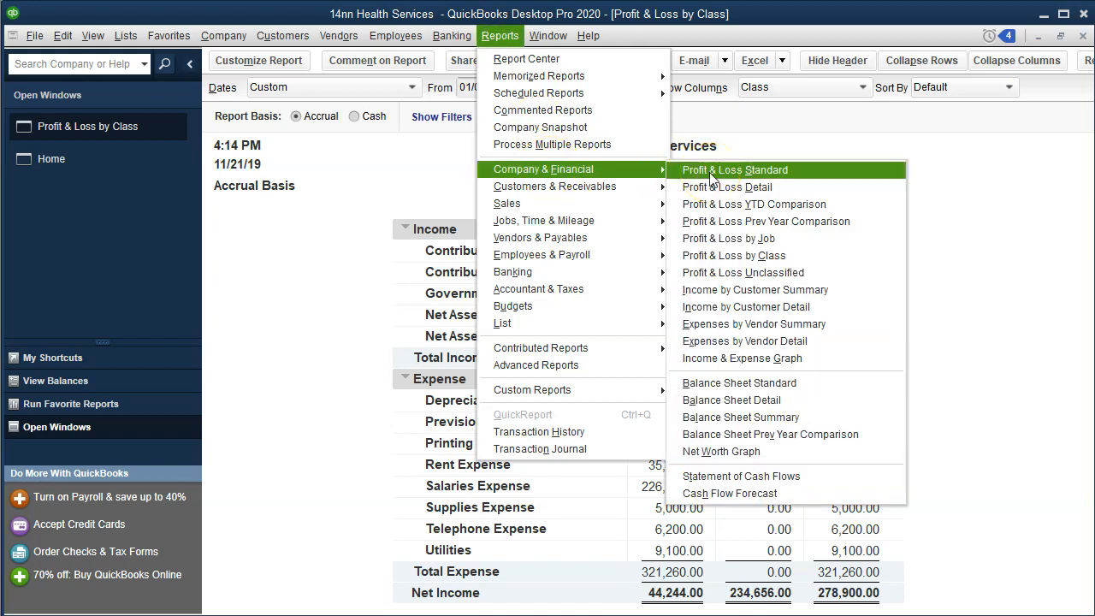
left_click(729, 236)
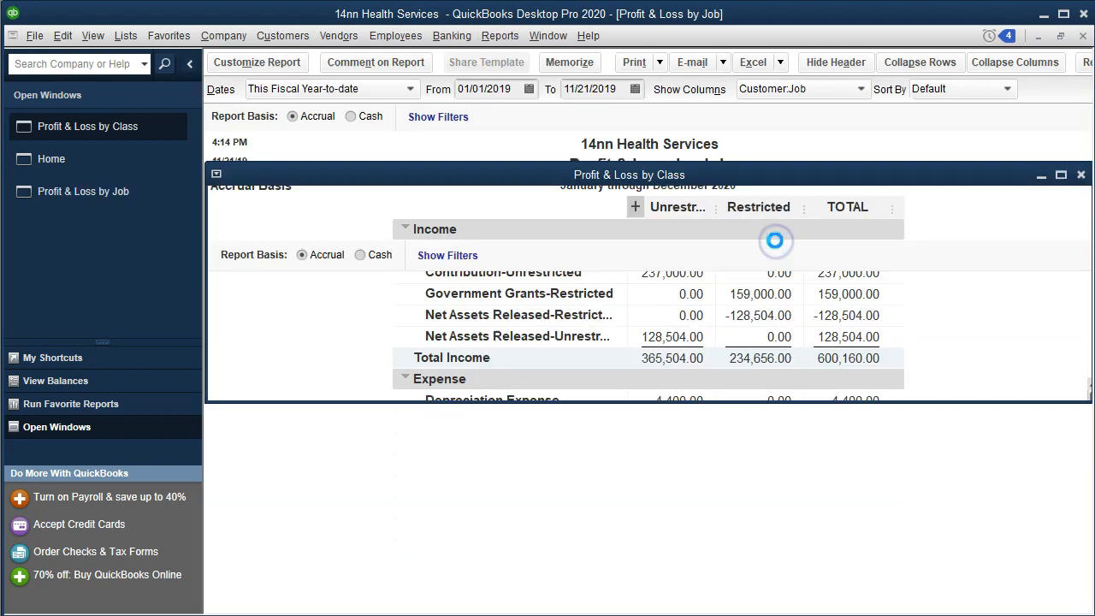
key("Tab")
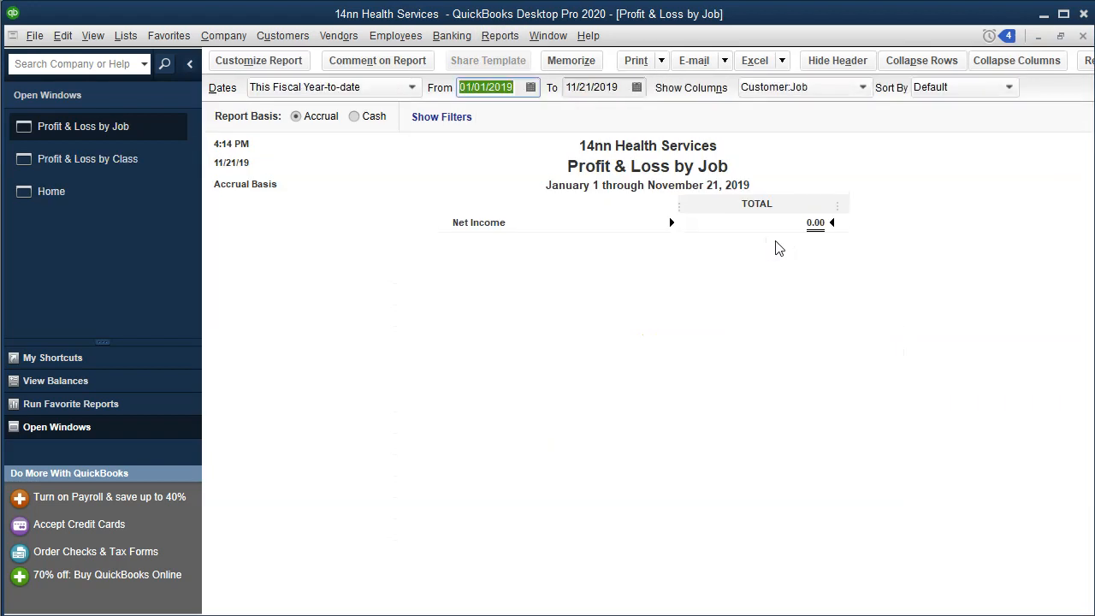
type("01/01/2020")
key("Tab")
type("121")
key("BackSpace")
type("32")
key("BackSpace")
type("120")
key("Tab")
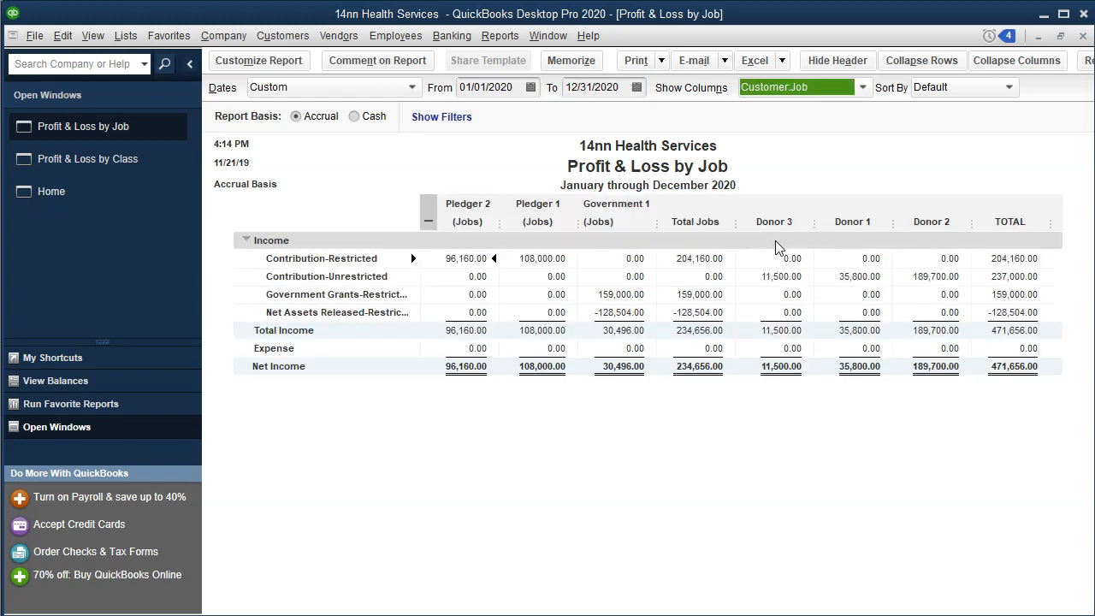
Customize the Profit & Loss by Job report's column label font to size 11 and apply the change to the related report fonts.
left_click(270, 65)
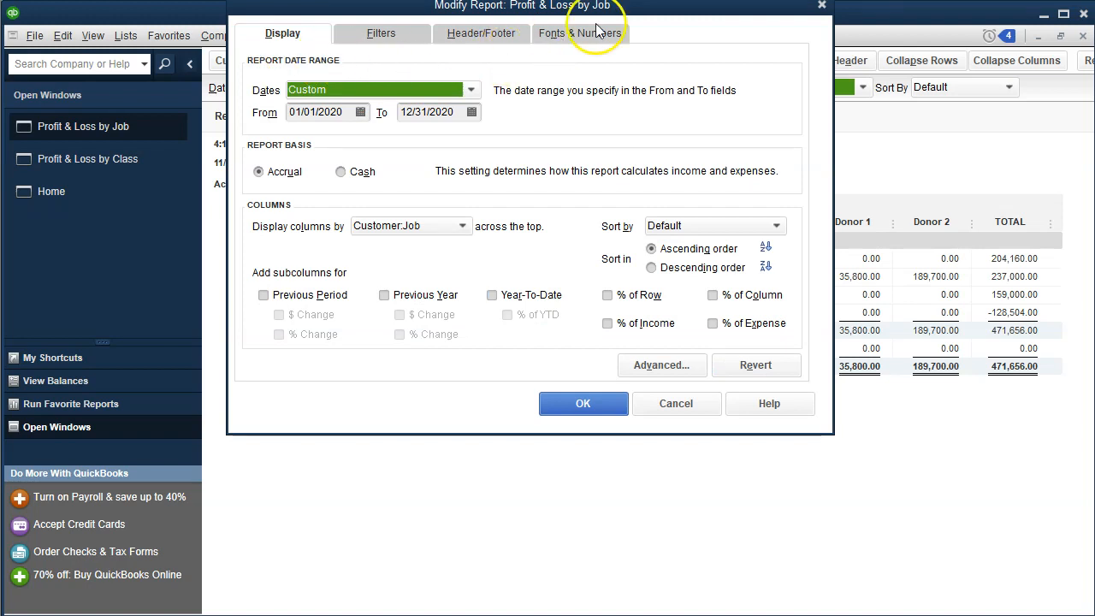
left_click(597, 31)
left_click(475, 257)
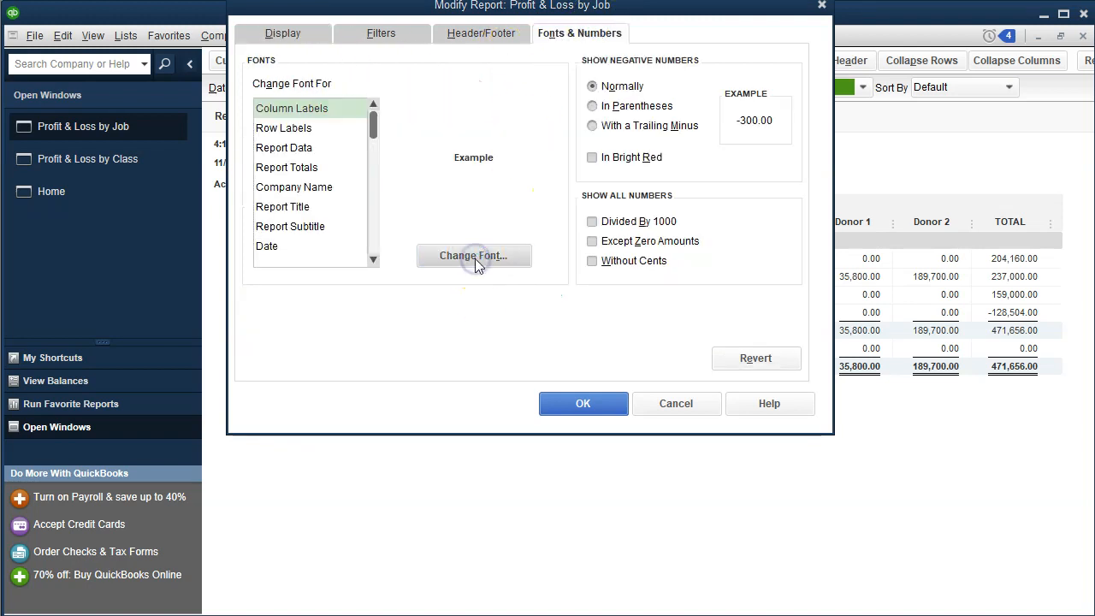
left_click(486, 192)
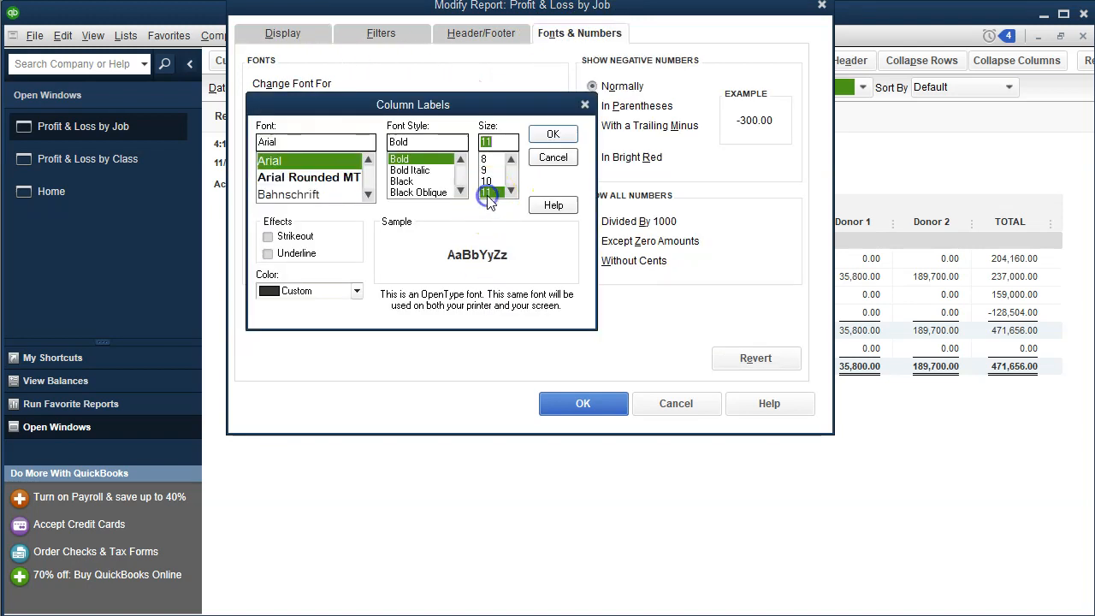
left_click(552, 134)
left_click(462, 133)
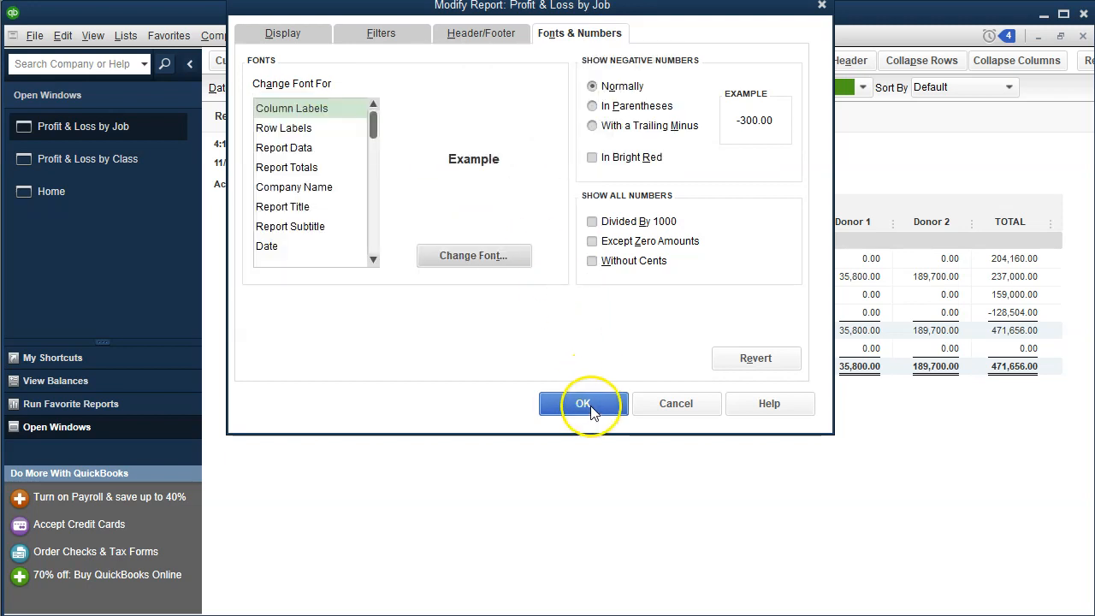
left_click(583, 403)
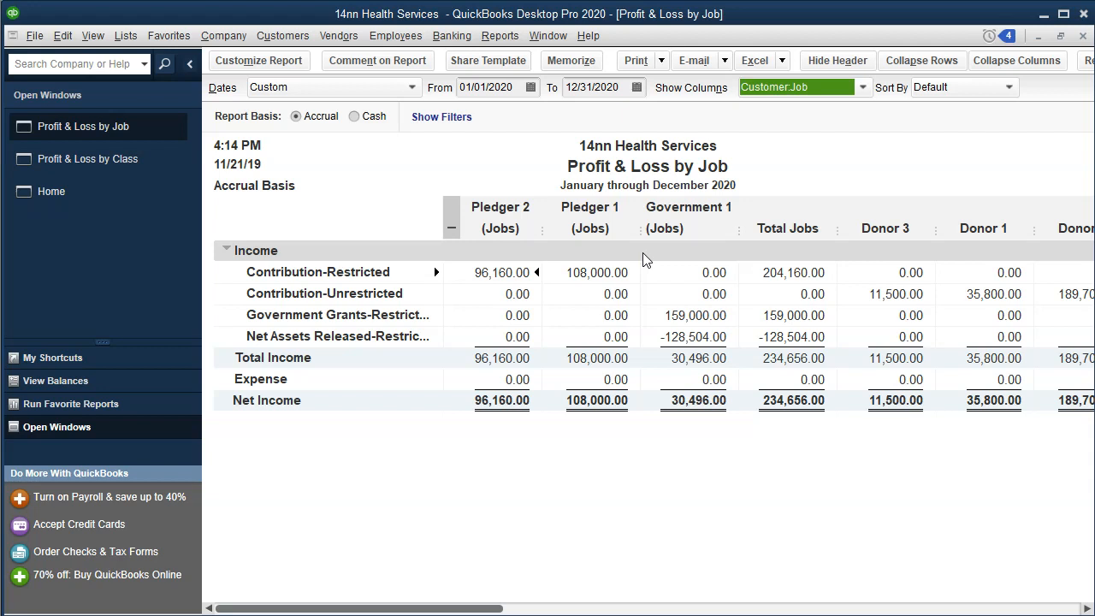
Compare the collapsed job totals with the Restricted column of the Profit & Loss by Class report, then expand the job columns again.
left_click(451, 227)
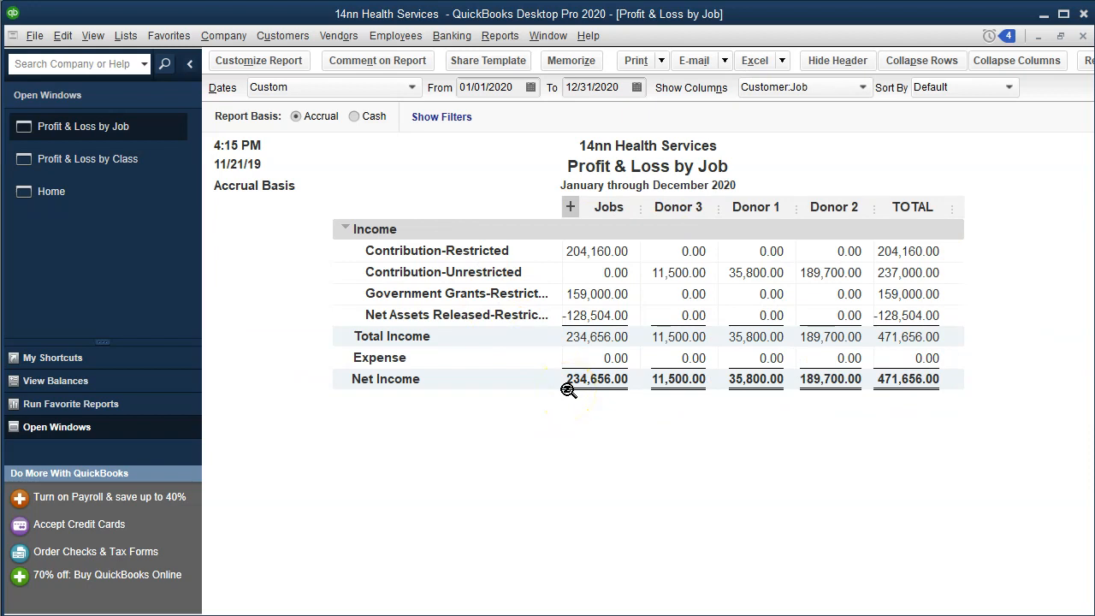
left_click(151, 174)
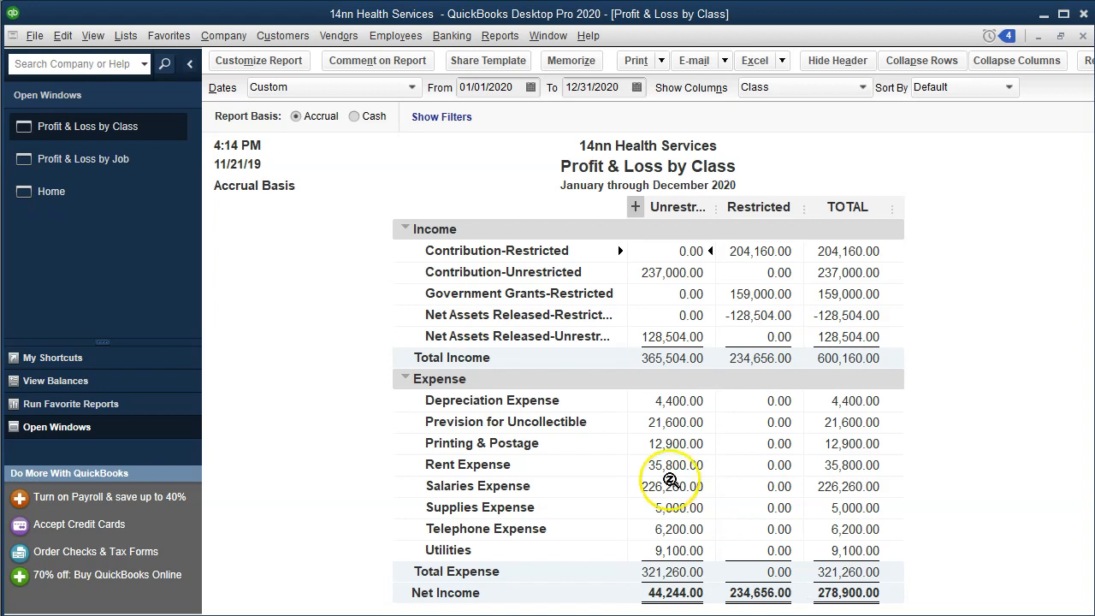
left_click(124, 171)
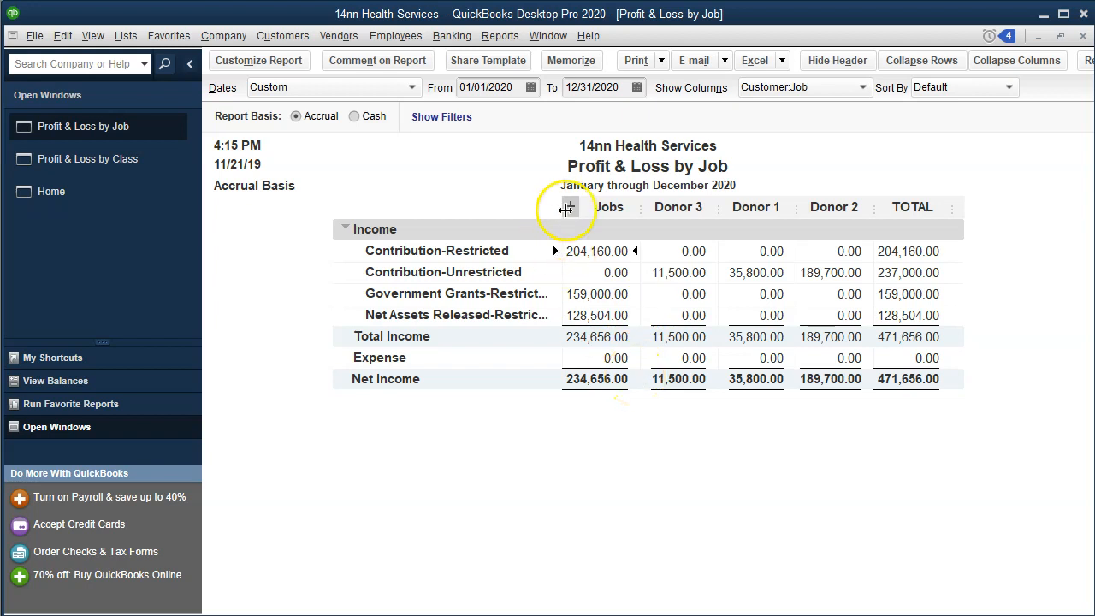
left_click(568, 208)
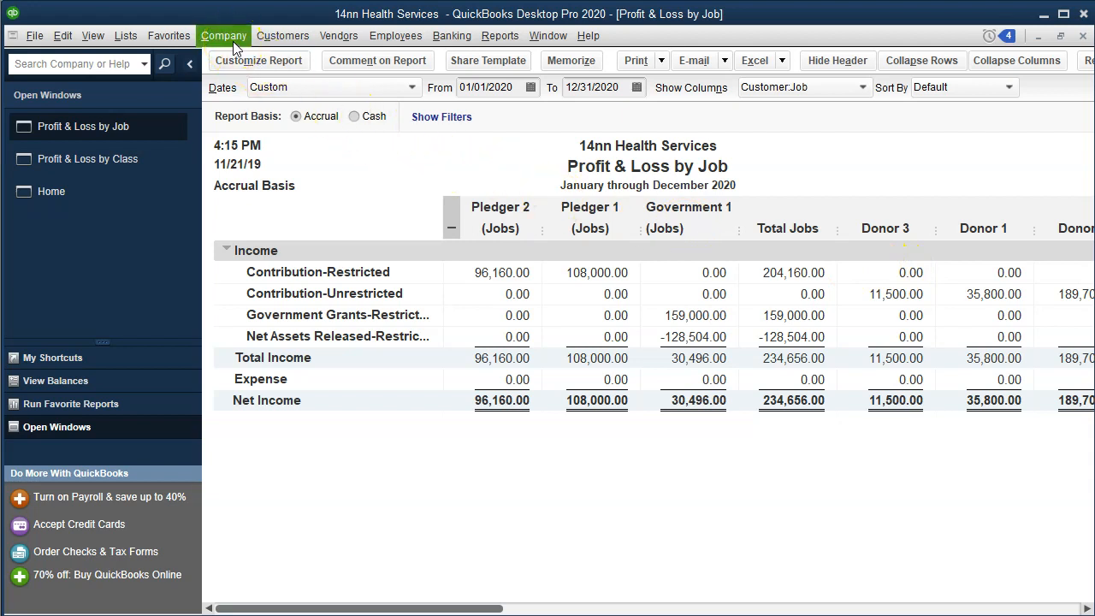
Examine the job status options of the Government 1 job in the Customer Center and return to the report without changing anything.
left_click(263, 37)
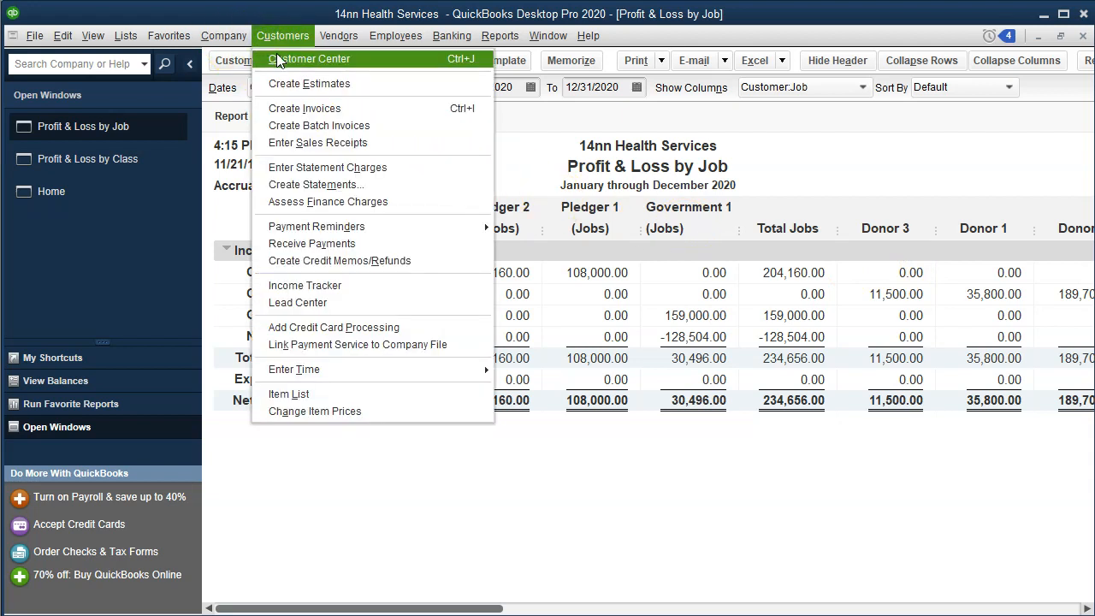
left_click(277, 55)
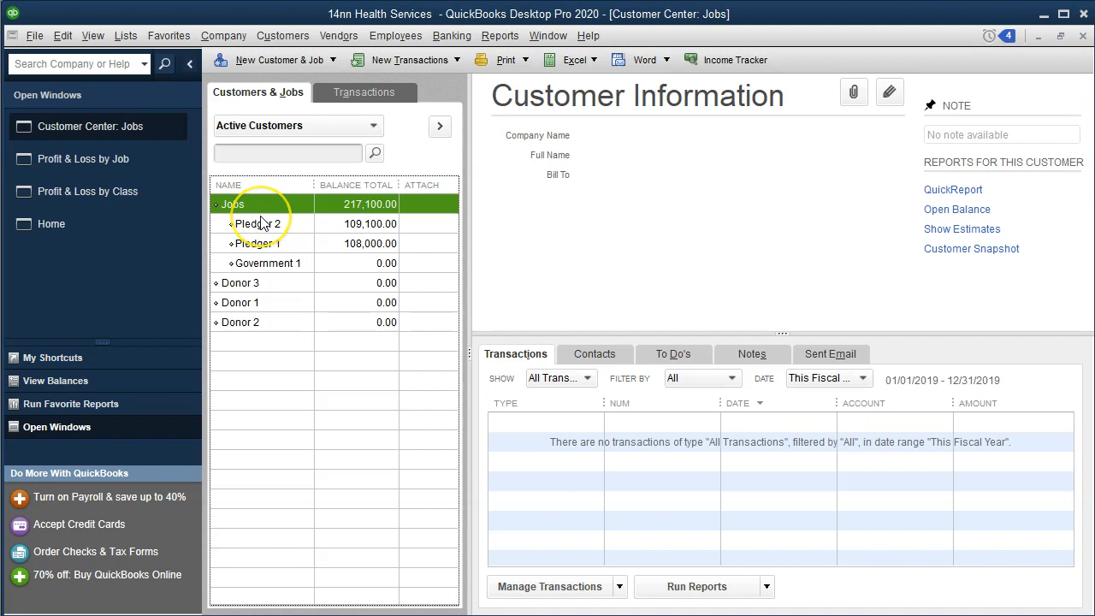
left_click(287, 266)
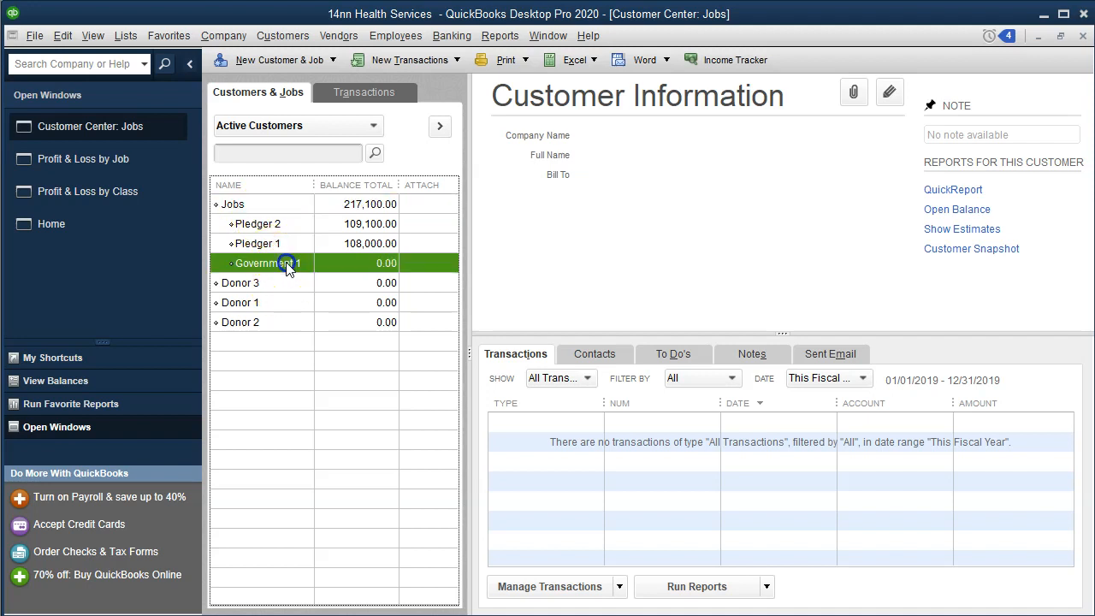
double_click(287, 266)
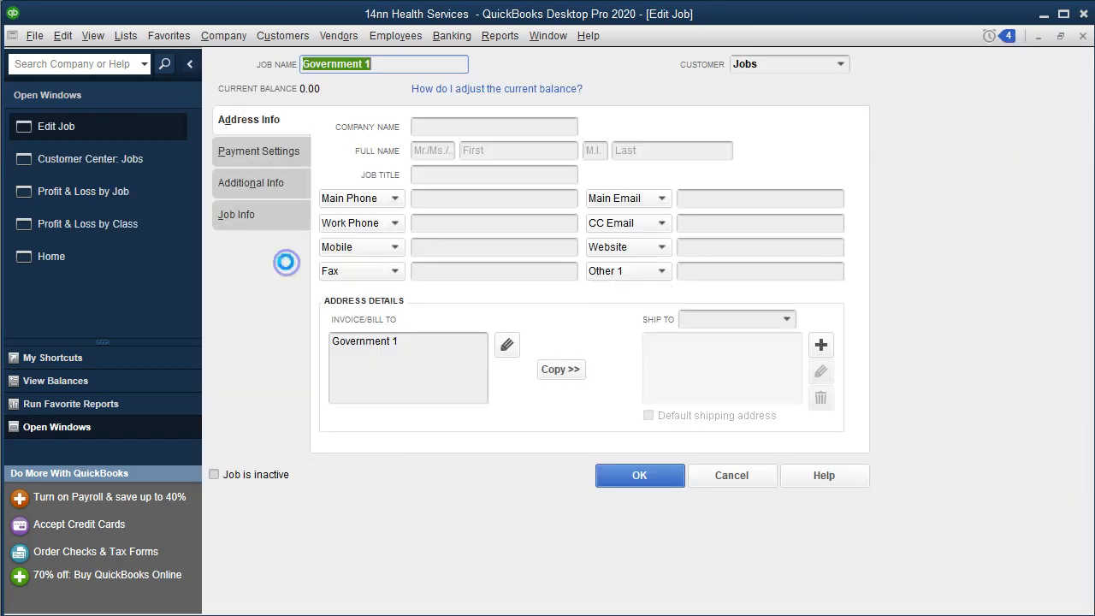
left_click(272, 221)
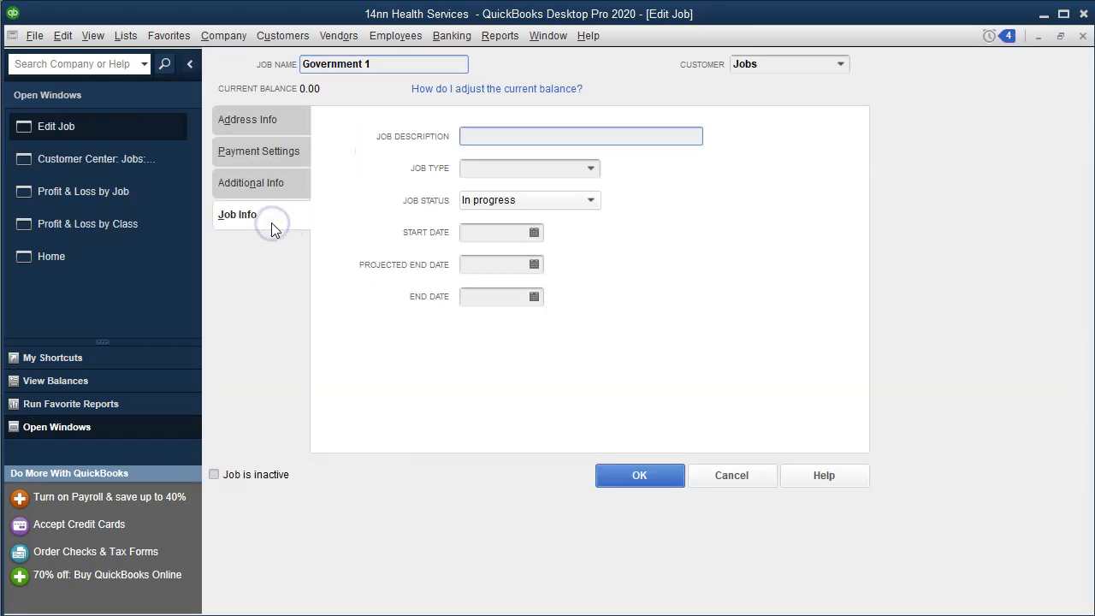
left_click(571, 203)
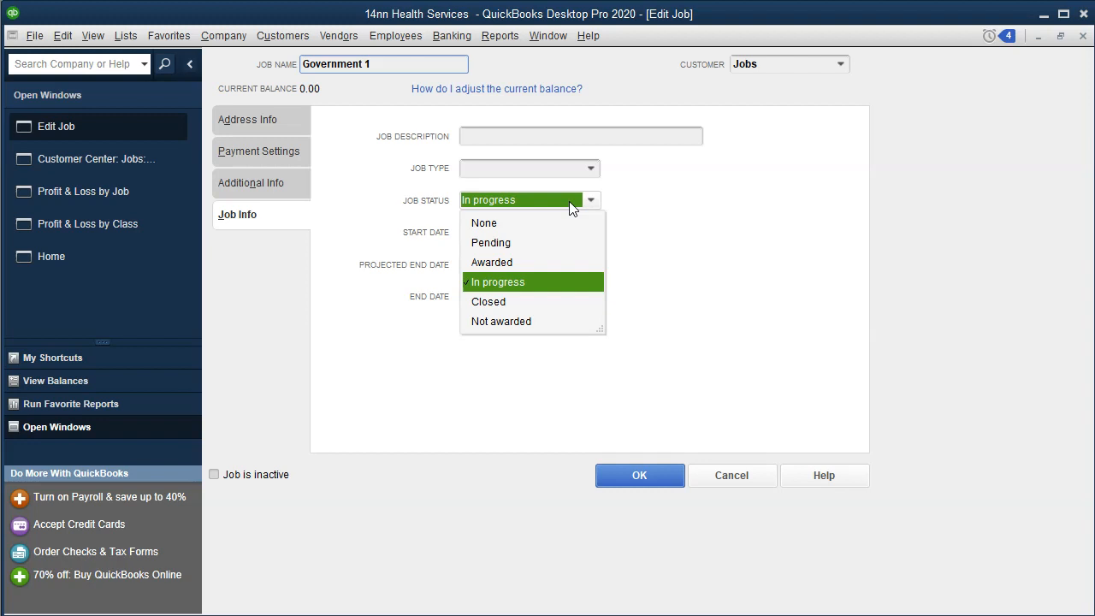
left_click(734, 231)
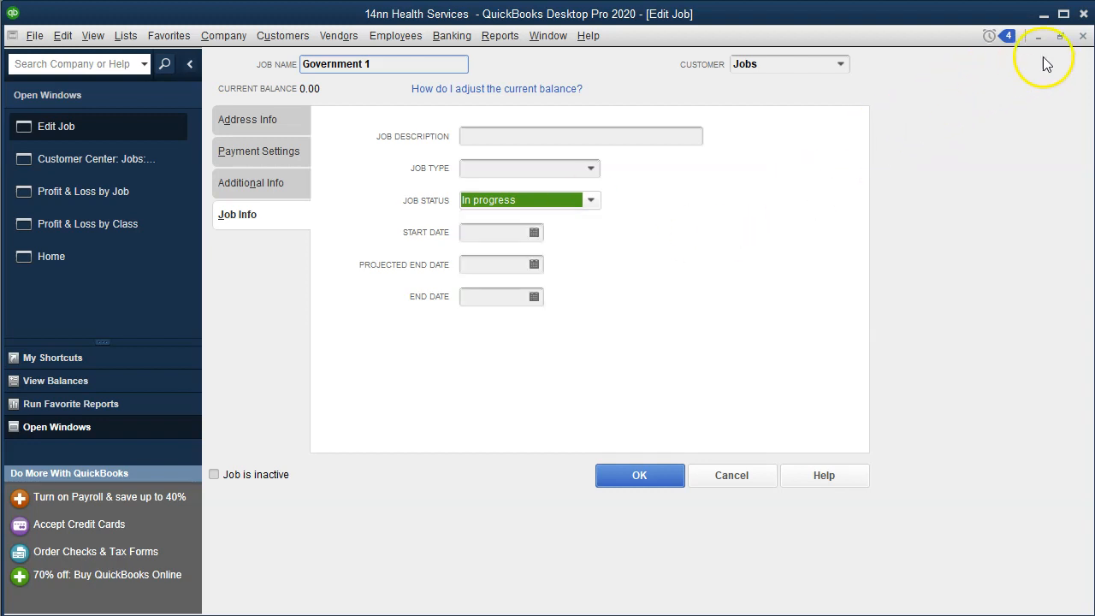
left_click(1084, 36)
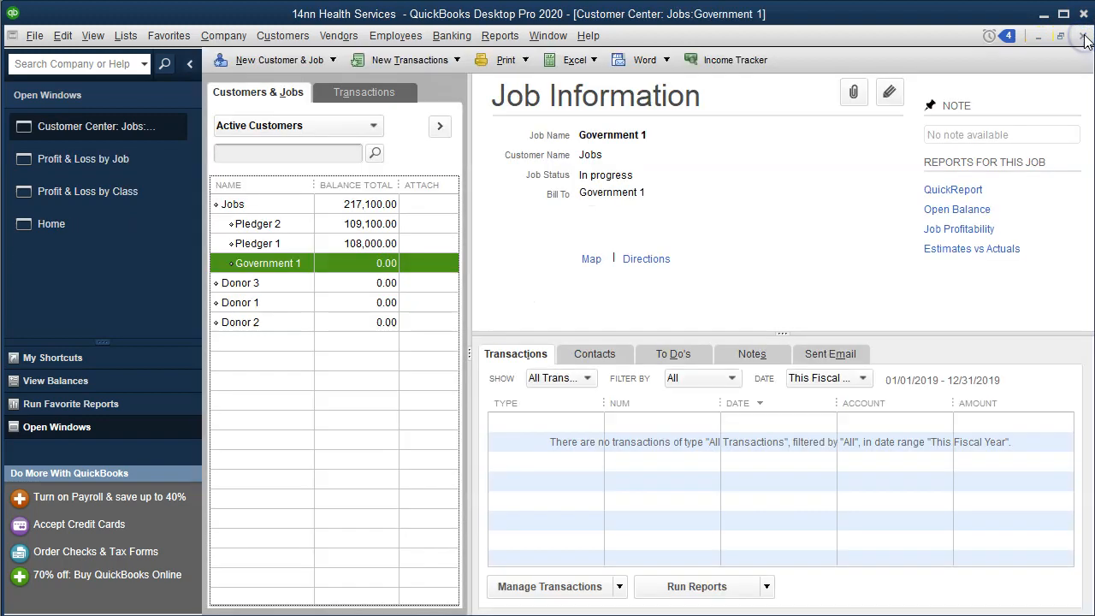
left_click(1083, 36)
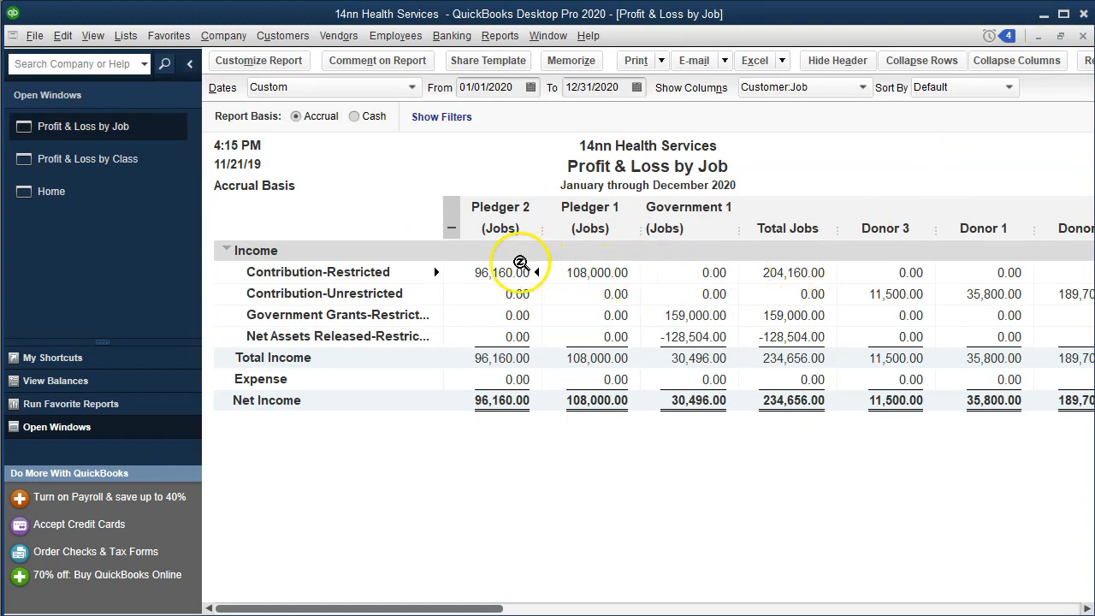
Filter the Profit & Loss by Job report to Job Status In progress, keeping the individual job columns expanded.
left_click(450, 226)
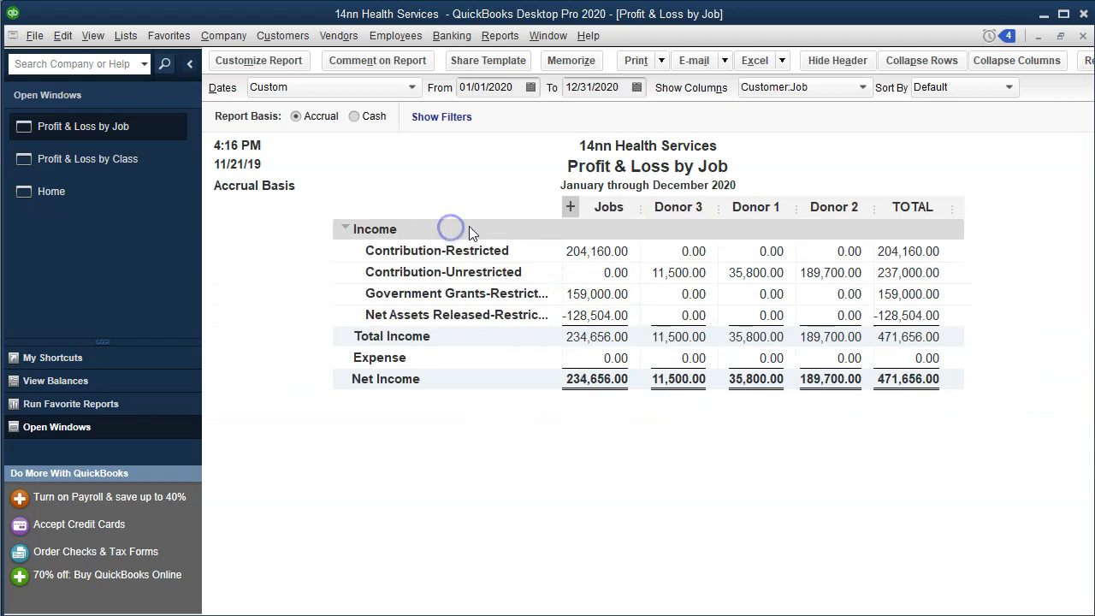
left_click(570, 207)
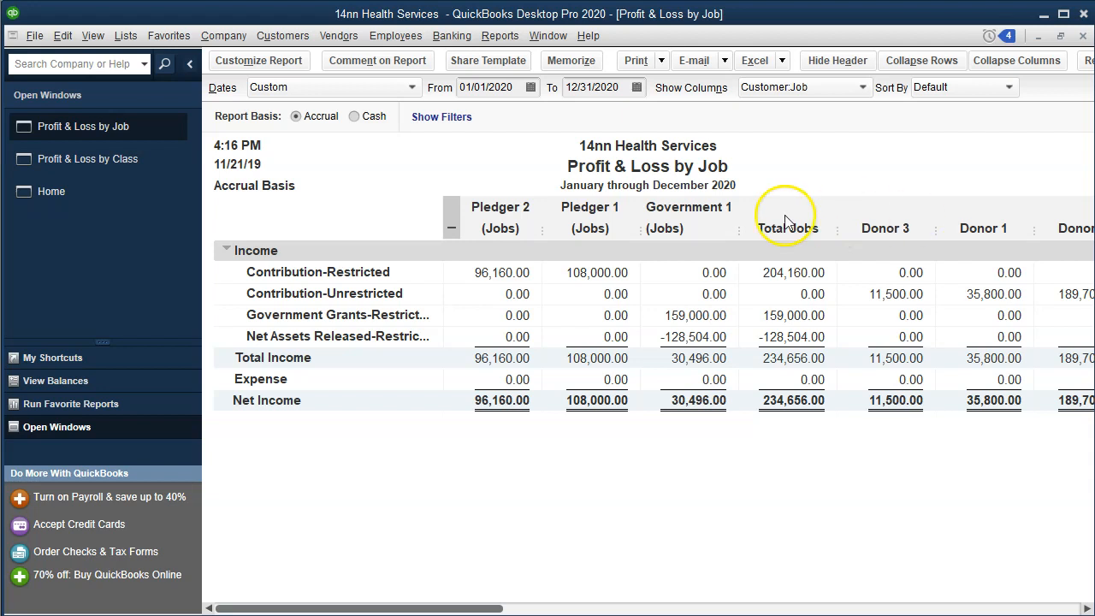
left_click(260, 64)
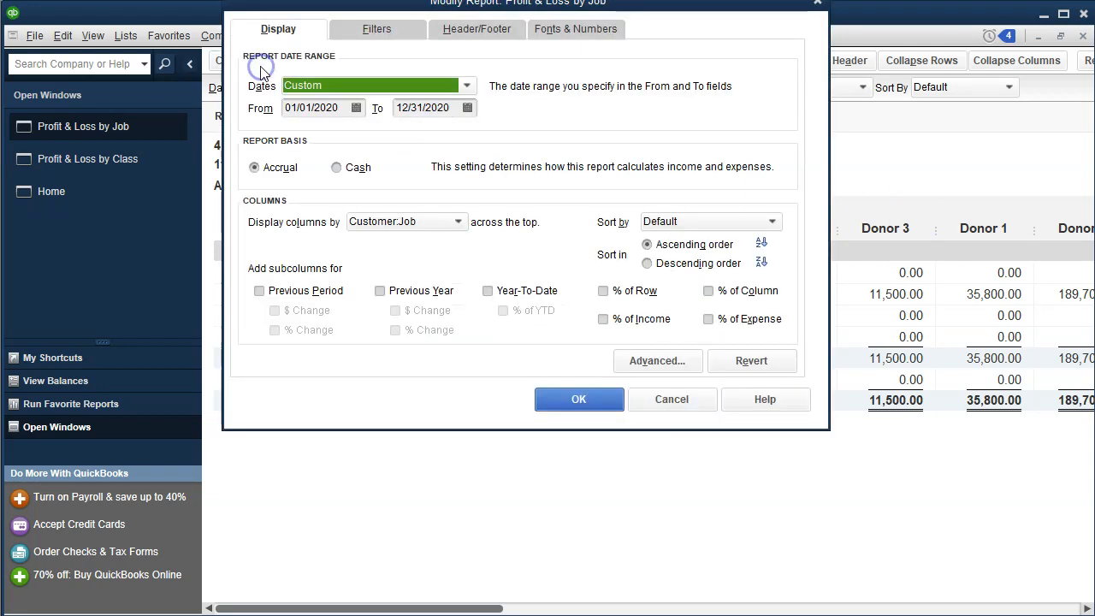
left_click_drag(424, 11, 428, 18)
left_click(385, 39)
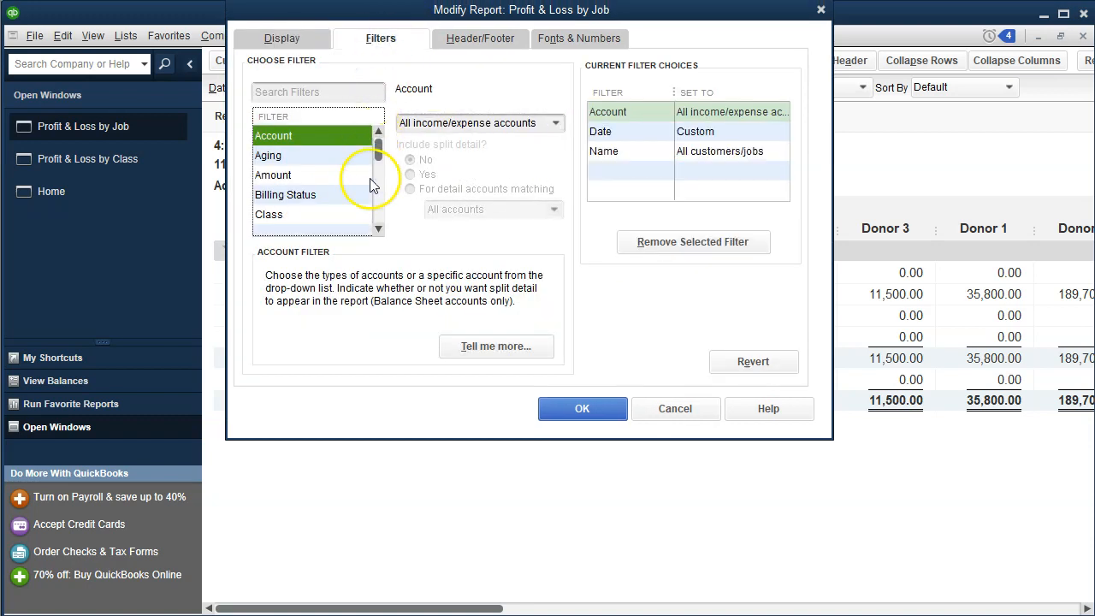
left_click(378, 229)
left_click(379, 229)
left_click(379, 231)
left_click(379, 231)
left_click(379, 231)
left_click(379, 231)
left_click(379, 230)
left_click(379, 229)
left_click(379, 229)
left_click(379, 229)
left_click(379, 229)
left_click(379, 229)
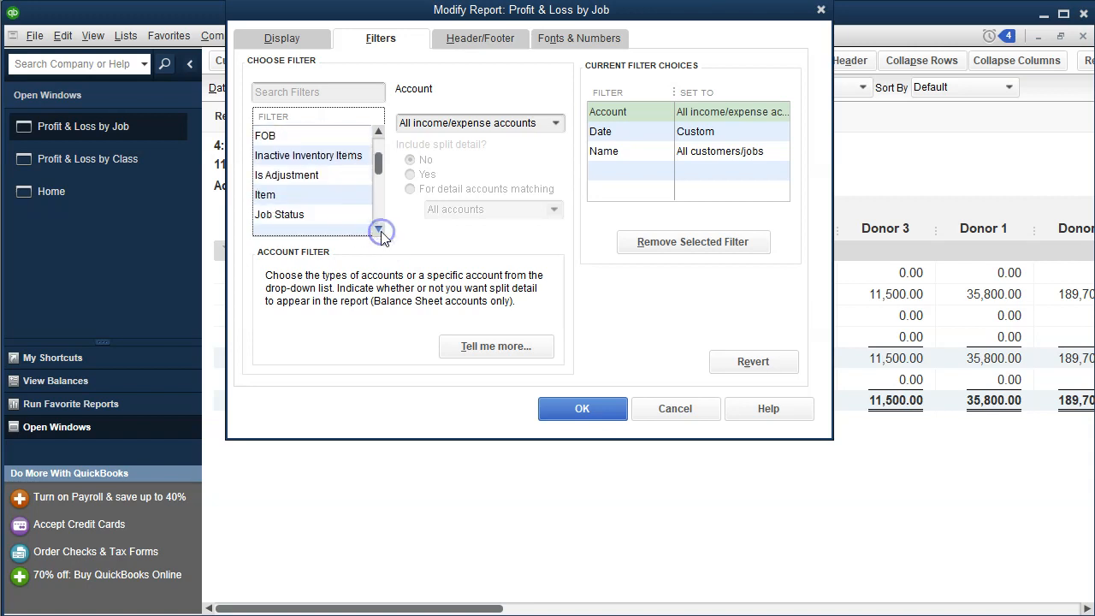
left_click(315, 215)
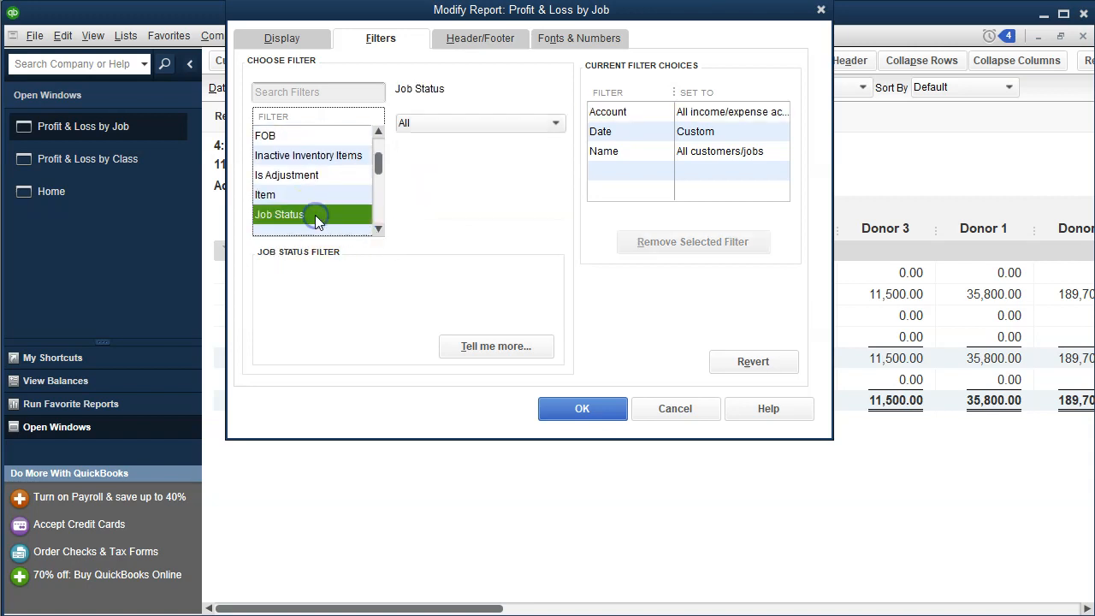
left_click(463, 125)
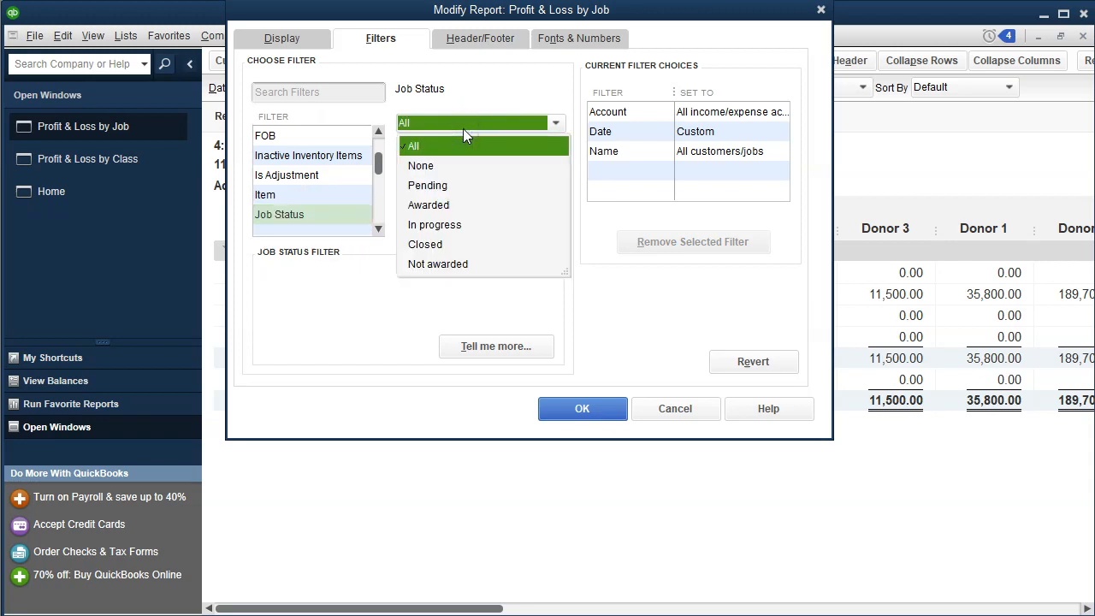
left_click(436, 225)
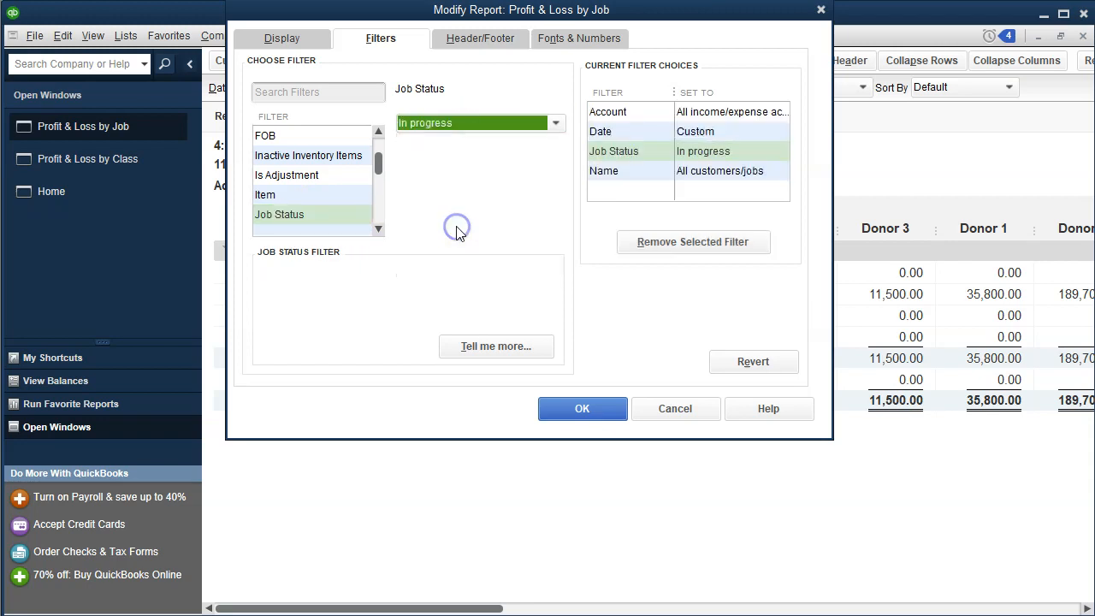
left_click(594, 410)
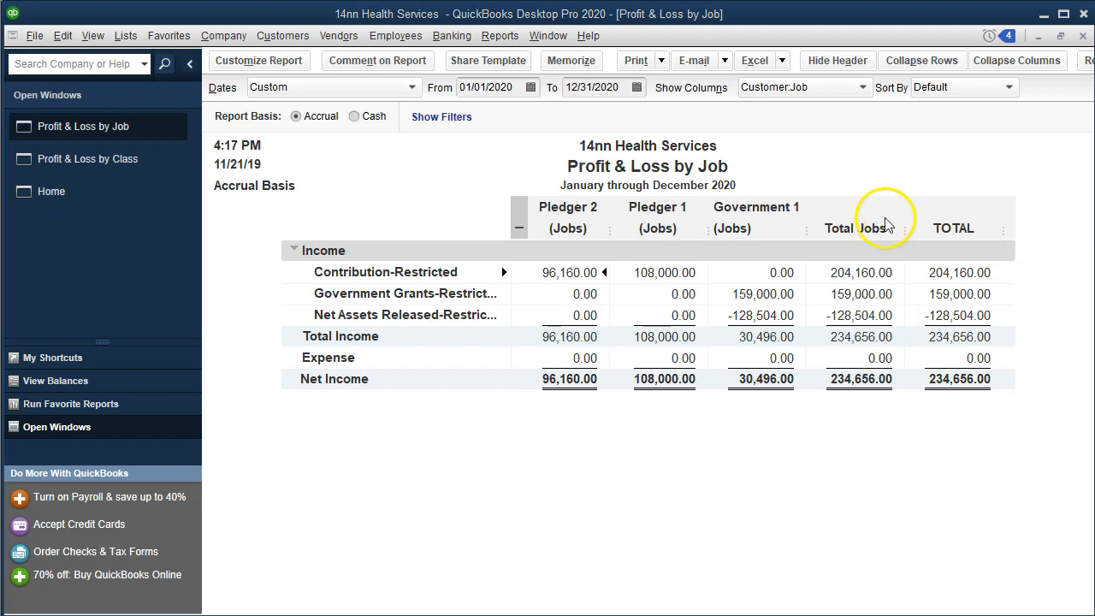
Customize the Profit & Loss by Job report's header, setting the report title to Restricted Net Asset Detail Report.
left_click(272, 63)
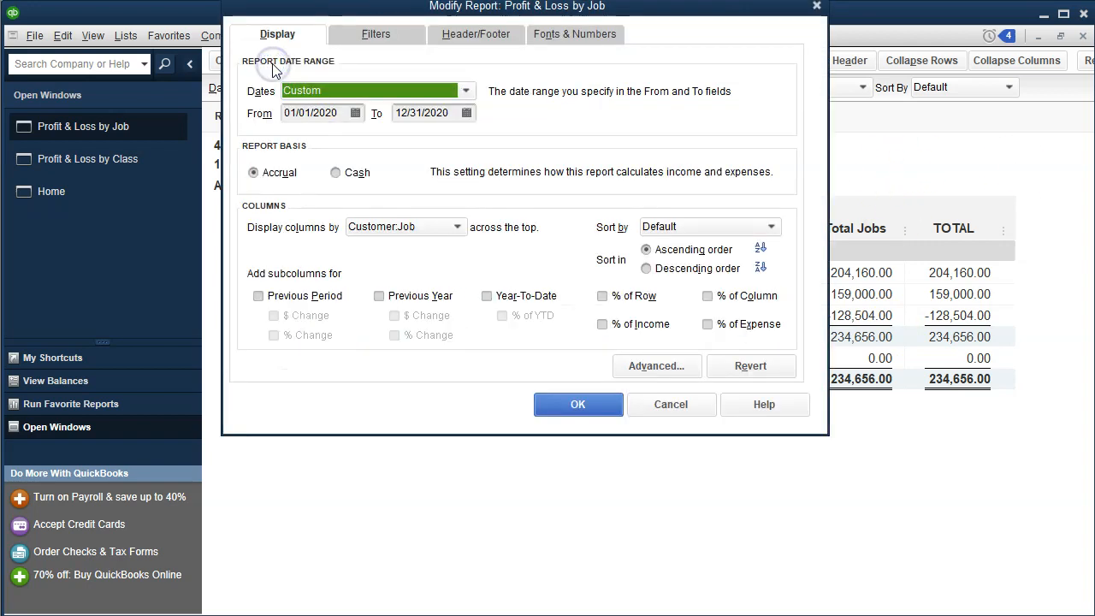
left_click_drag(511, 12, 520, 75)
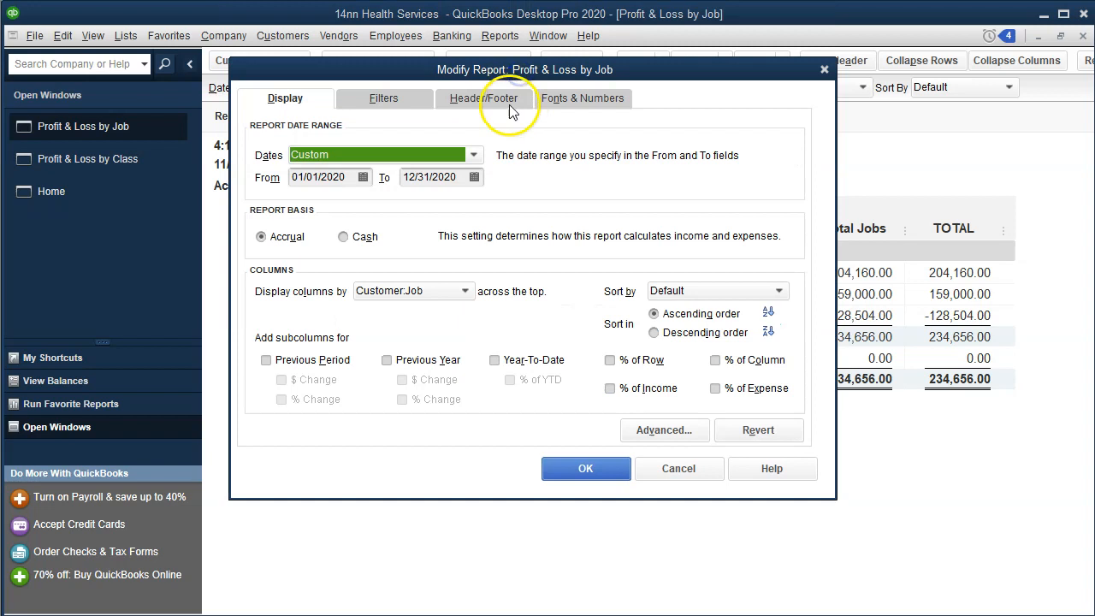
left_click(507, 101)
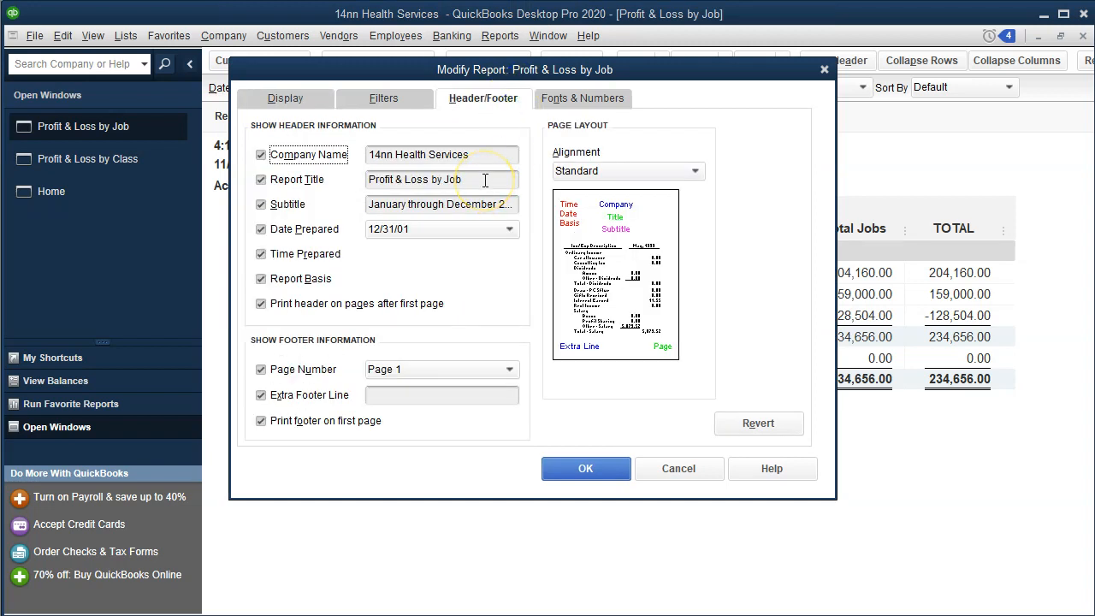
left_click_drag(485, 179, 354, 154)
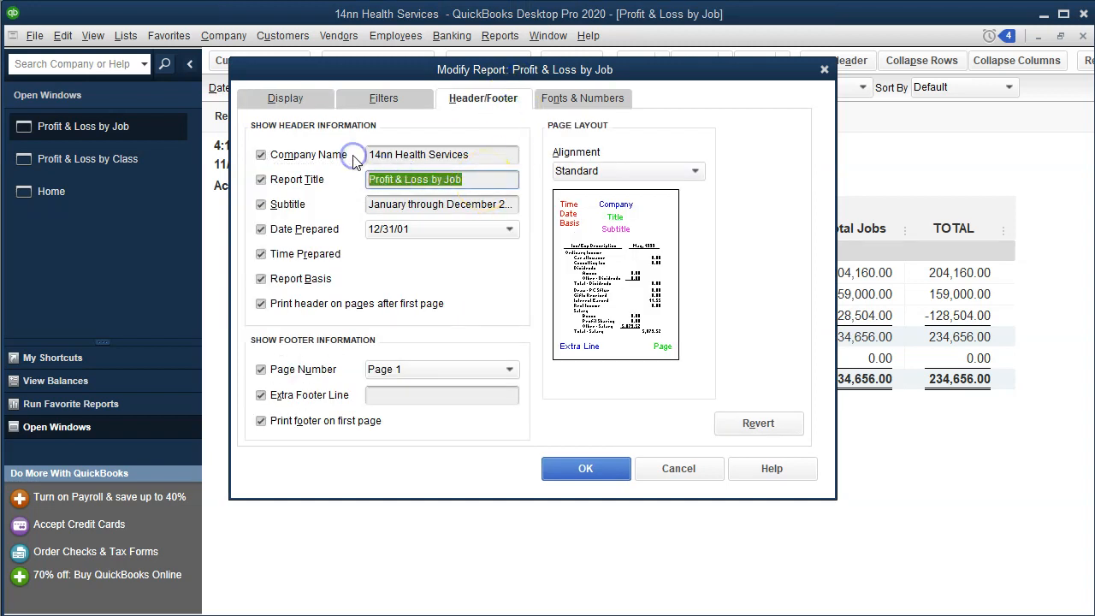
type("Restricted Net")
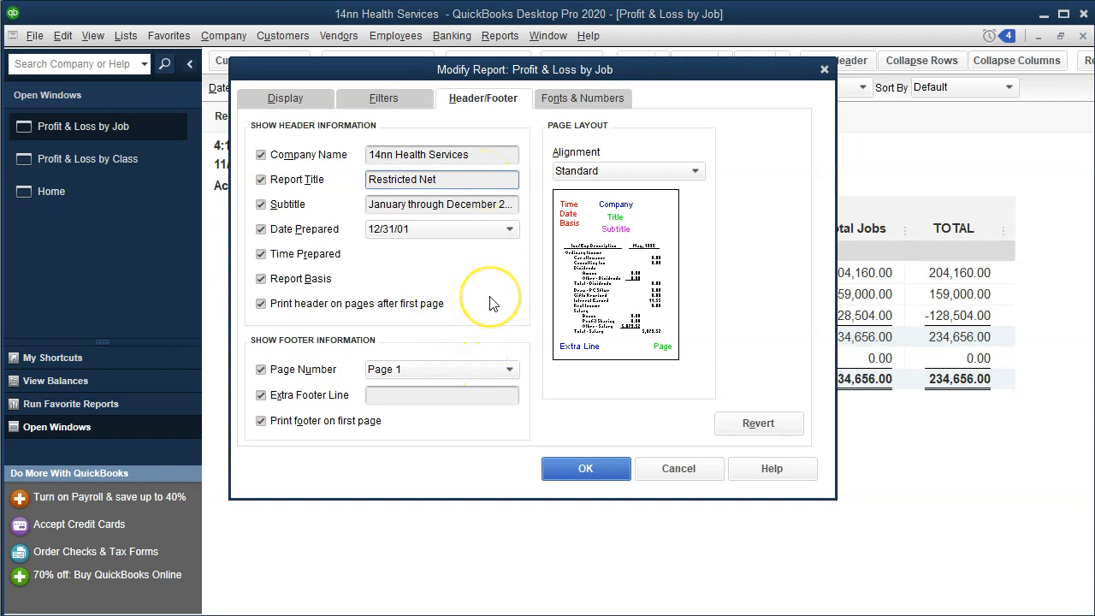
type(" Asset Detail Report")
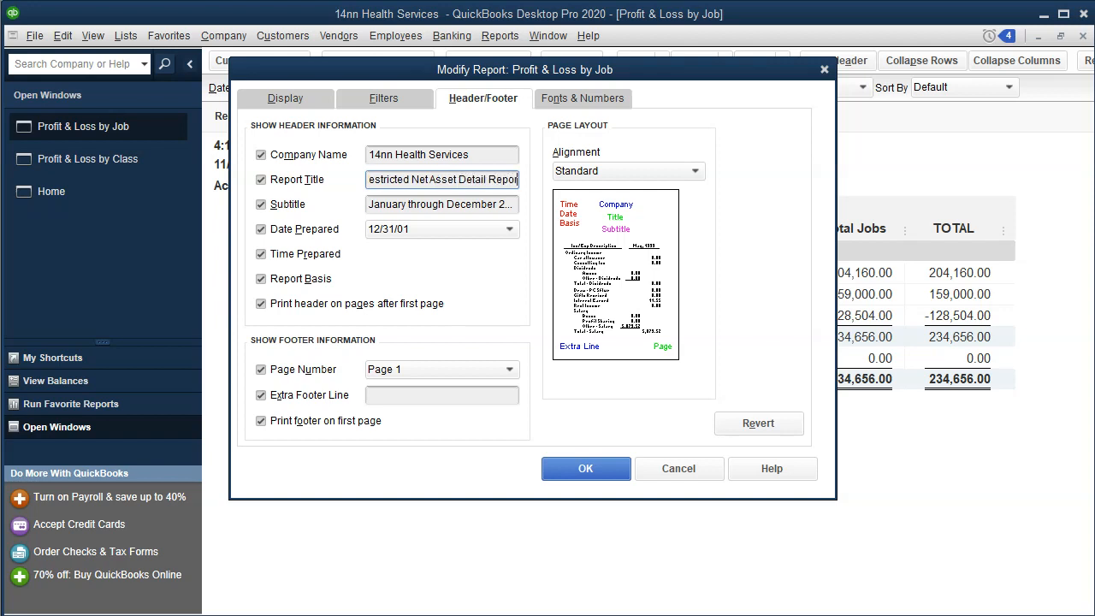
left_click(555, 469)
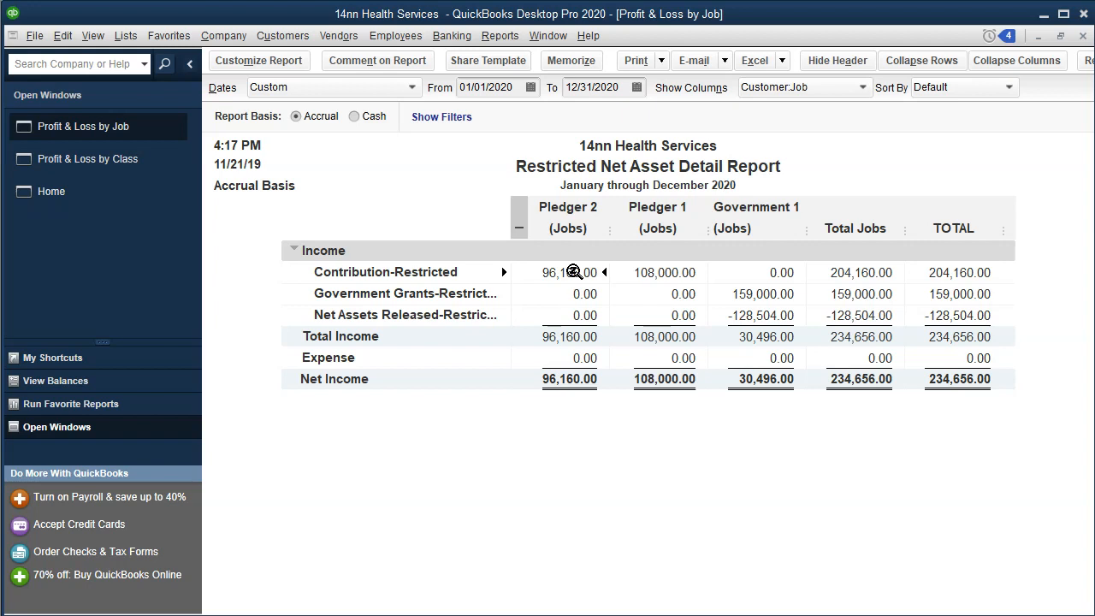
Export the Restricted Net Asset Detail Report to Excel as a new worksheet in the existing workbook Financial Statements.xlsx.
left_click(660, 615)
left_click(642, 615)
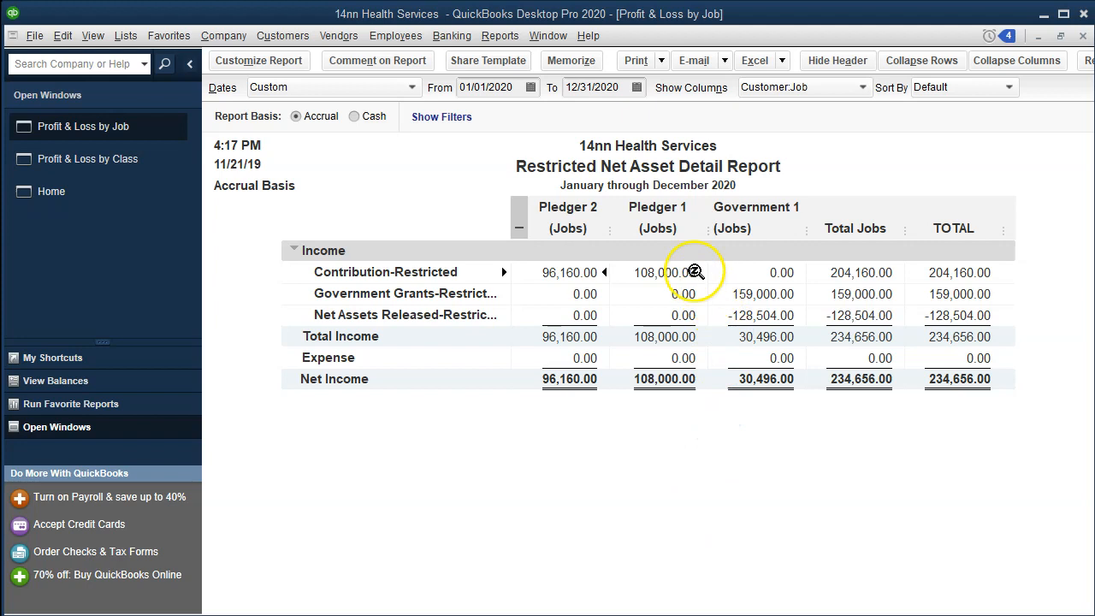
left_click(782, 60)
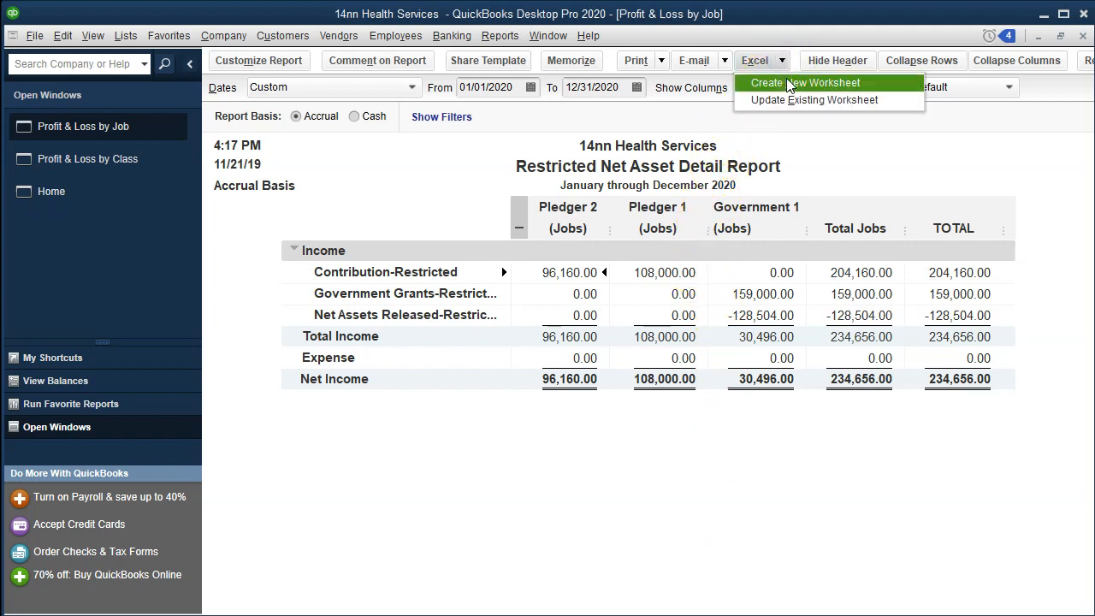
left_click(789, 83)
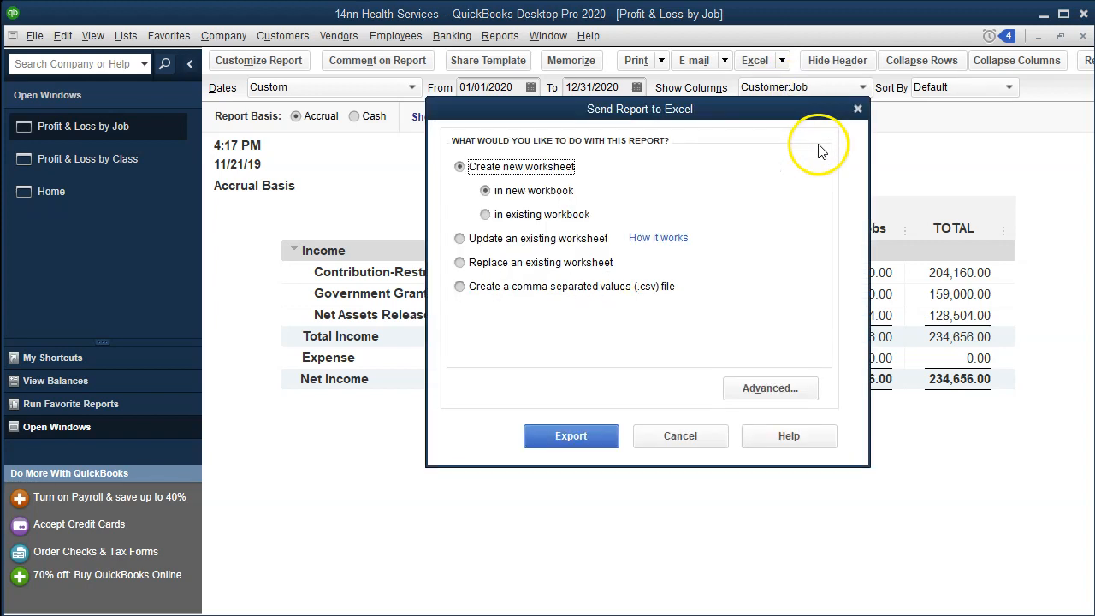
left_click(485, 215)
left_click(745, 270)
left_click(588, 207)
double_click(587, 208)
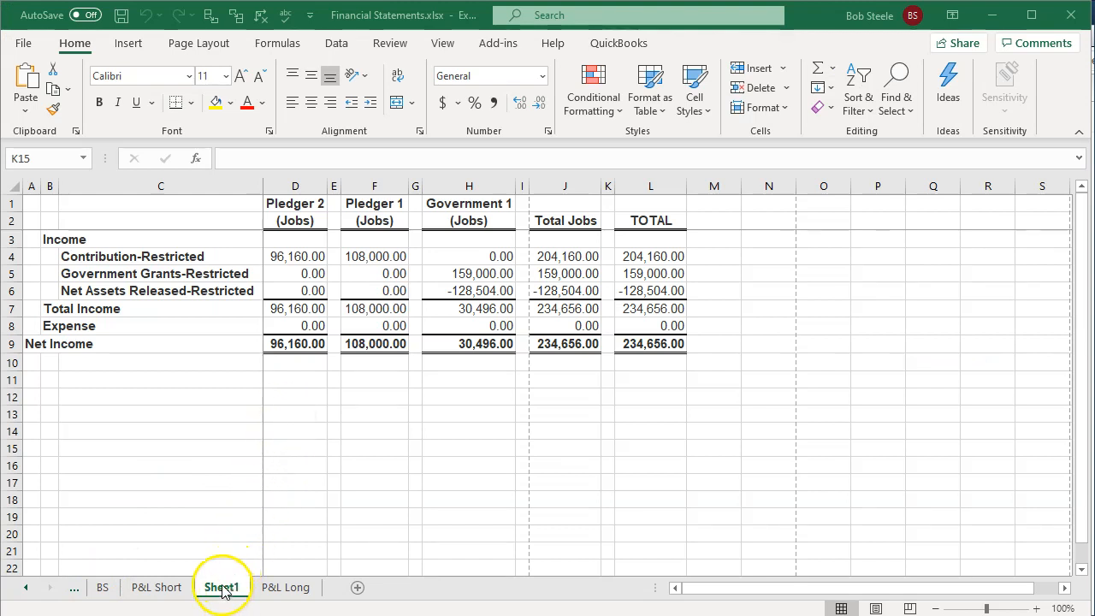
In Excel, duplicate the exported Sheet1 after the P&L Long sheet and rename the copy NA Detail.
left_click(314, 513)
left_click_drag(231, 577, 347, 587)
double_click(357, 587)
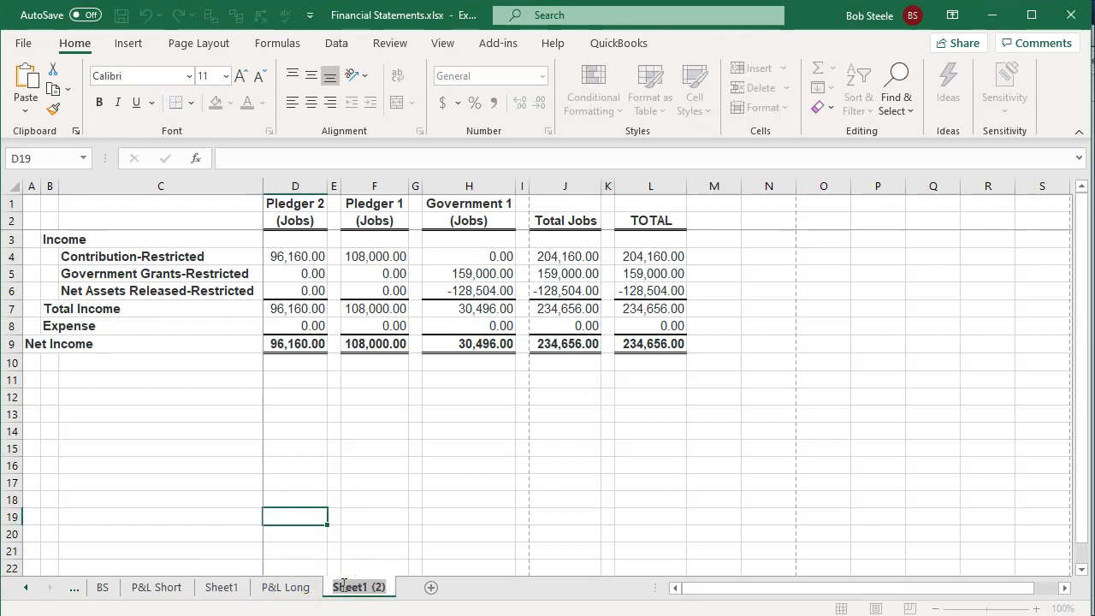
type("NA Detail")
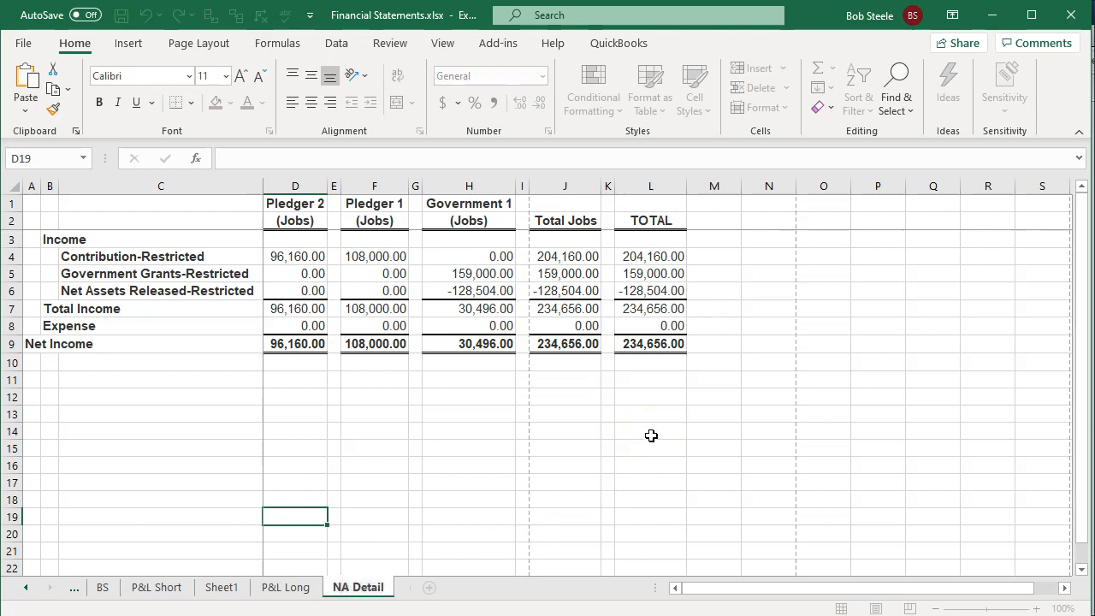
left_click(651, 435)
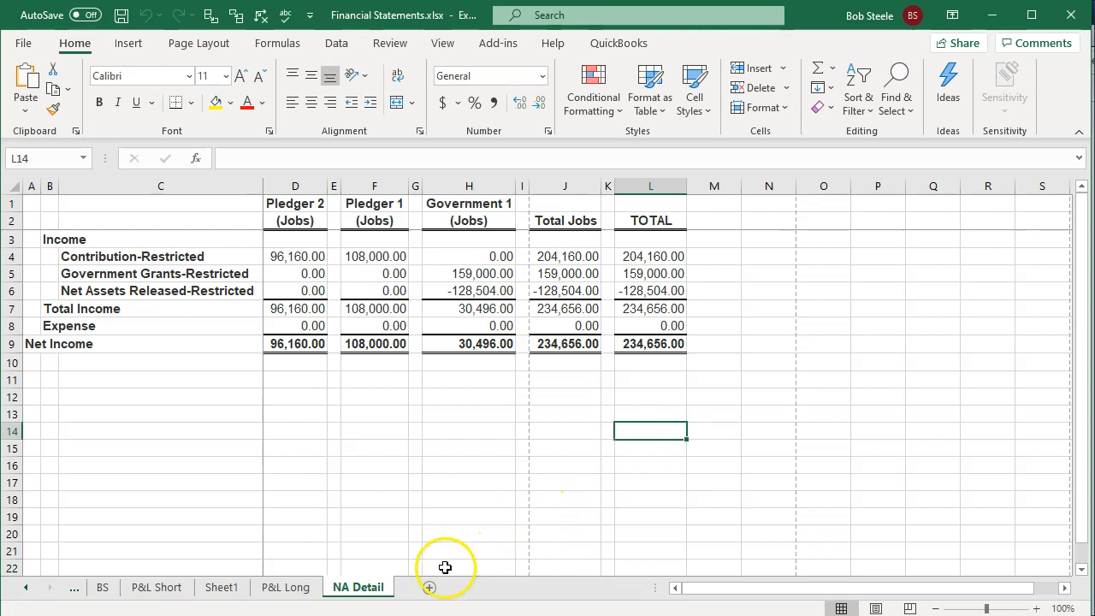
Remove the split from the NA Detail sheet while reviewing it in Page Layout view, and return to Normal view.
left_click(876, 608)
left_click(502, 345)
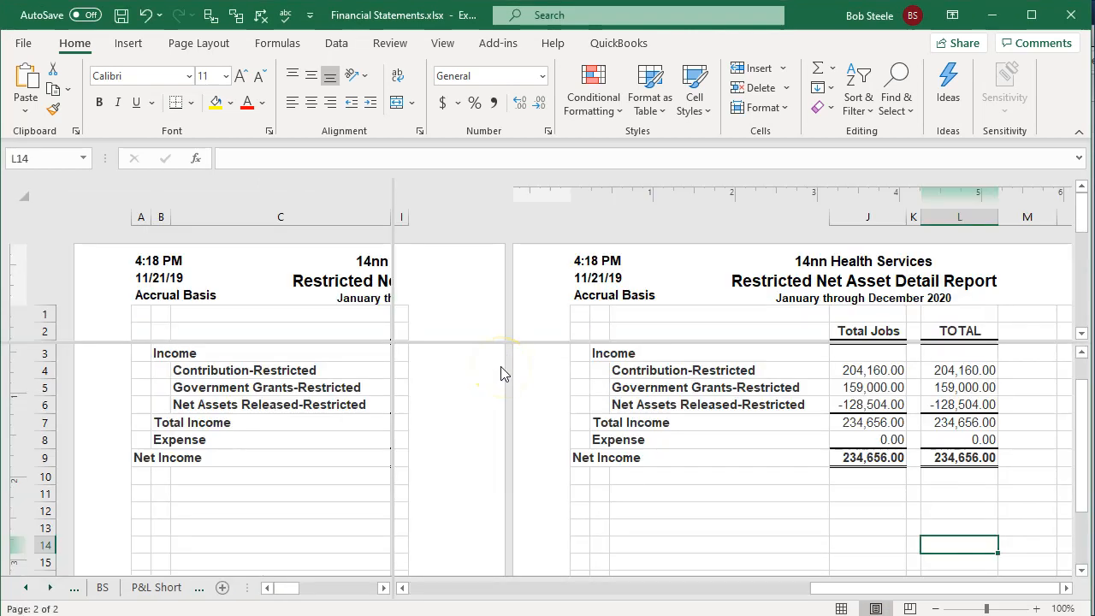
left_click(444, 50)
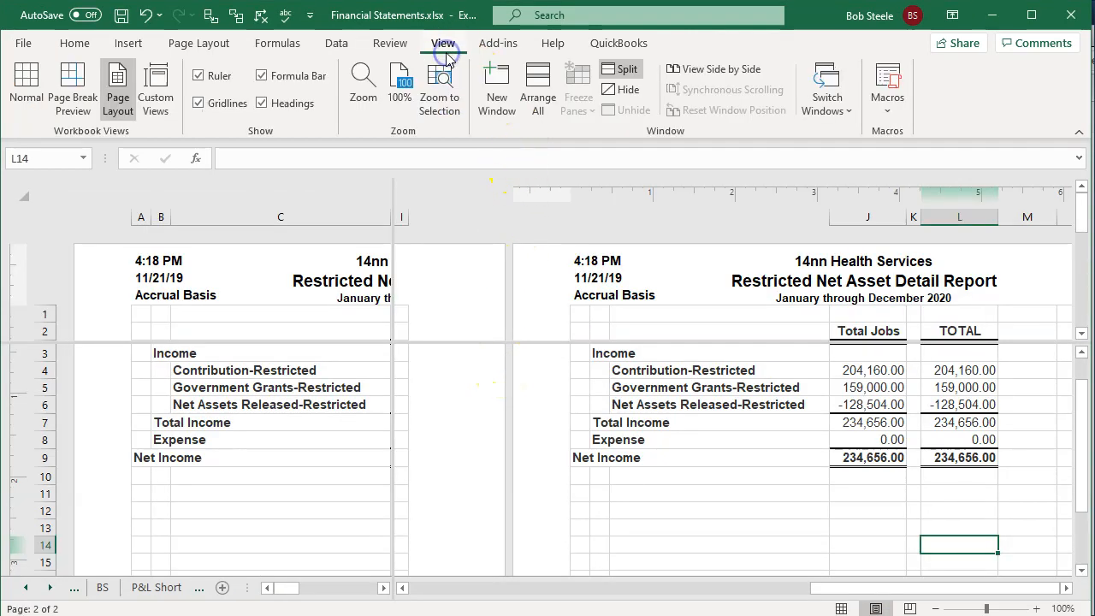
left_click(625, 68)
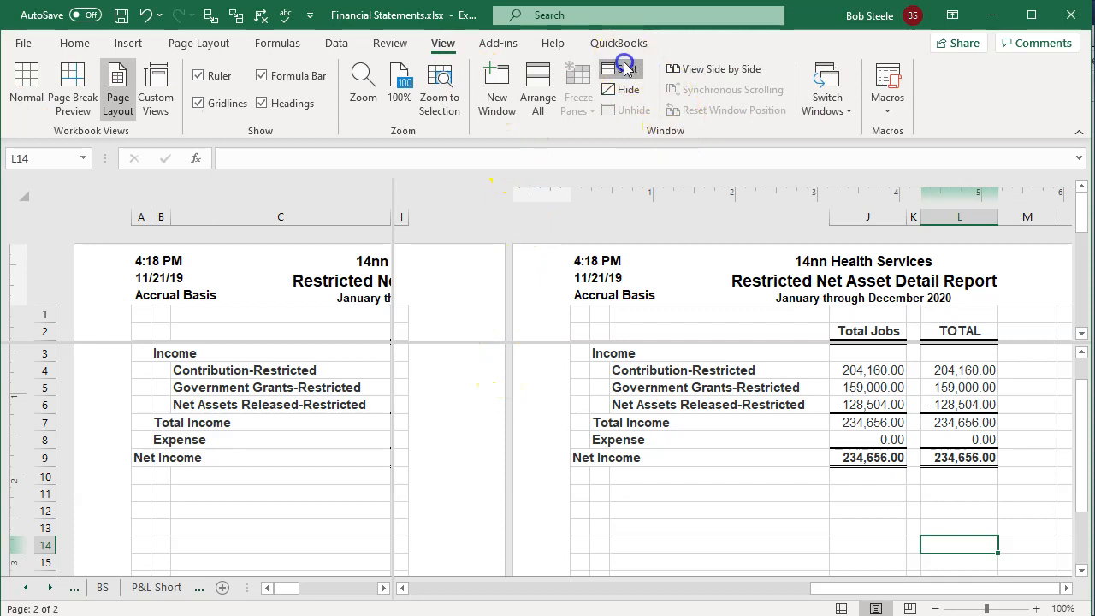
left_click(625, 68)
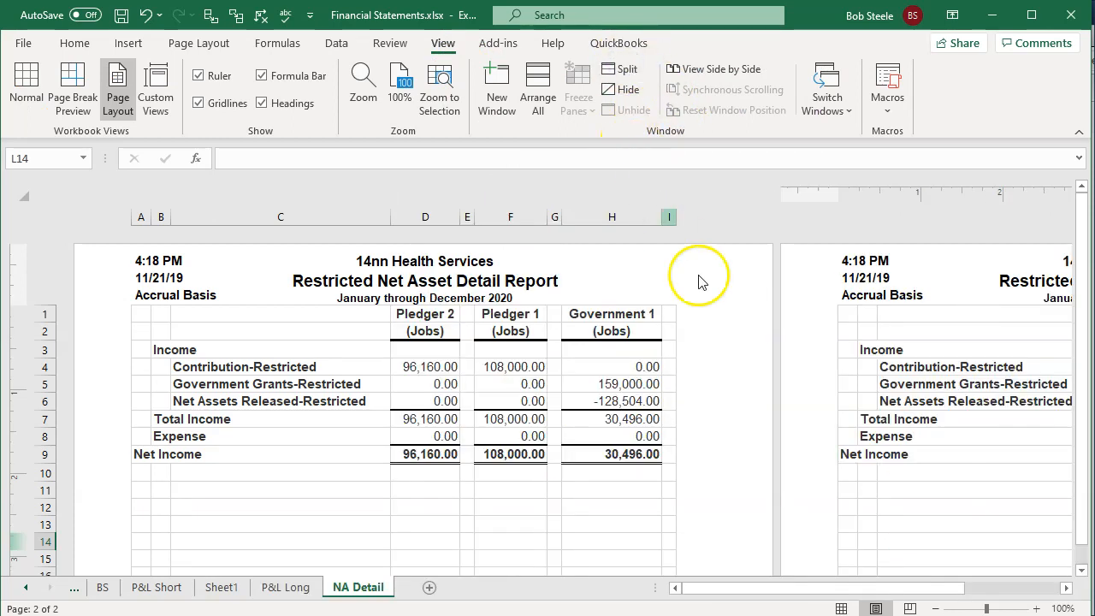
left_click(841, 607)
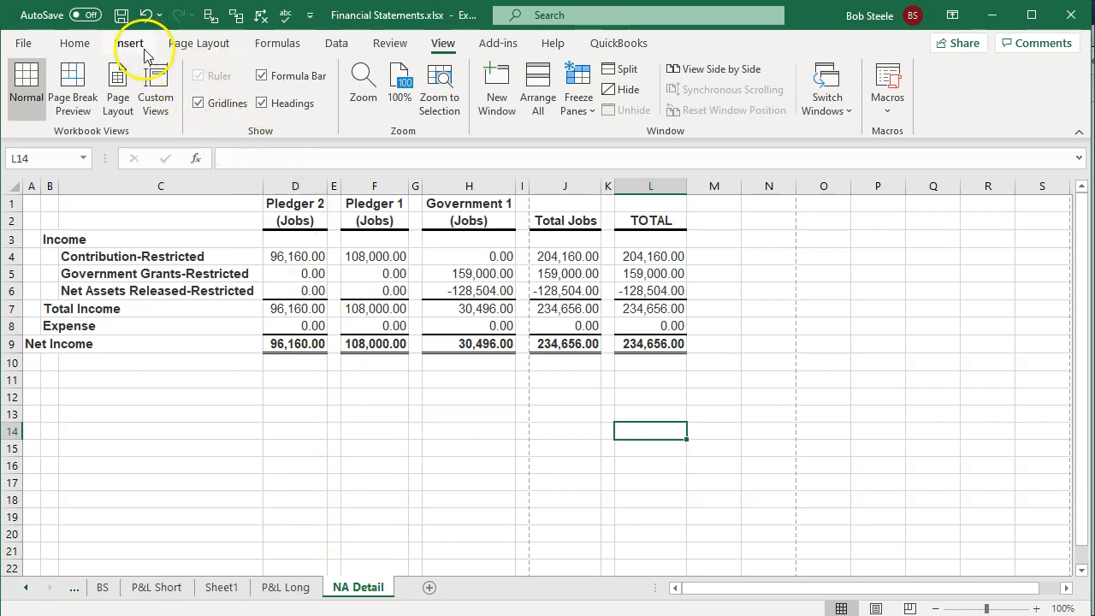
Set the page orientation of the NA Detail sheet to Landscape.
left_click(188, 43)
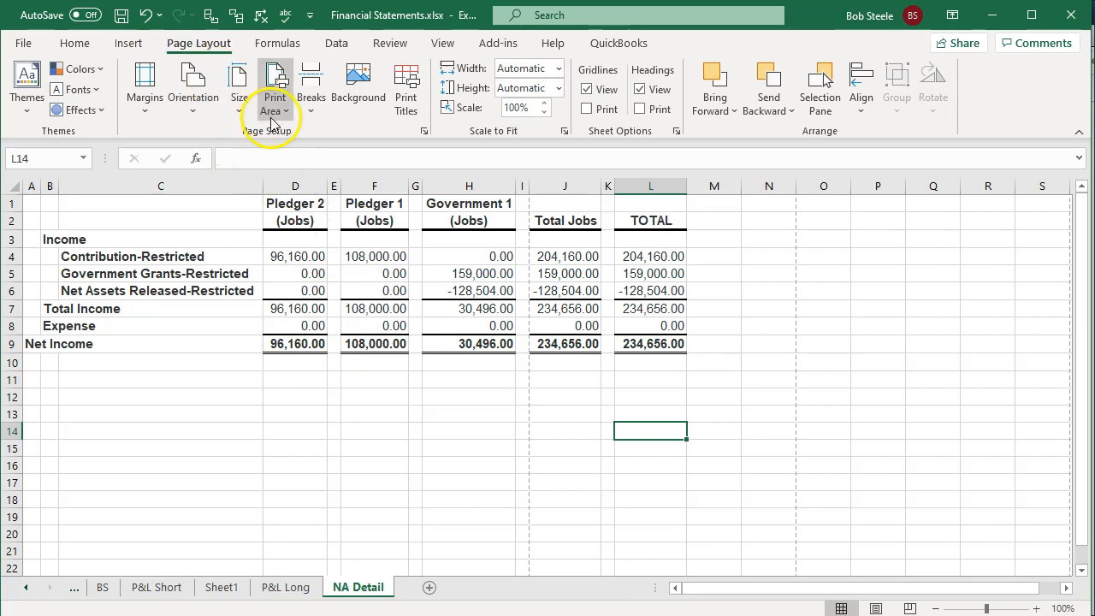
left_click(195, 96)
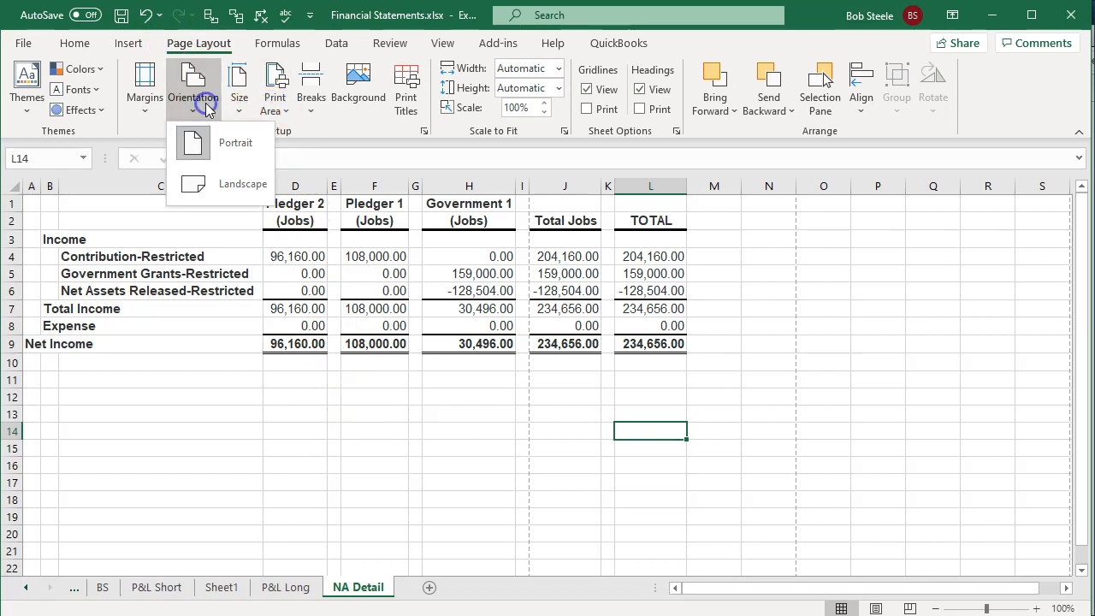
left_click(223, 183)
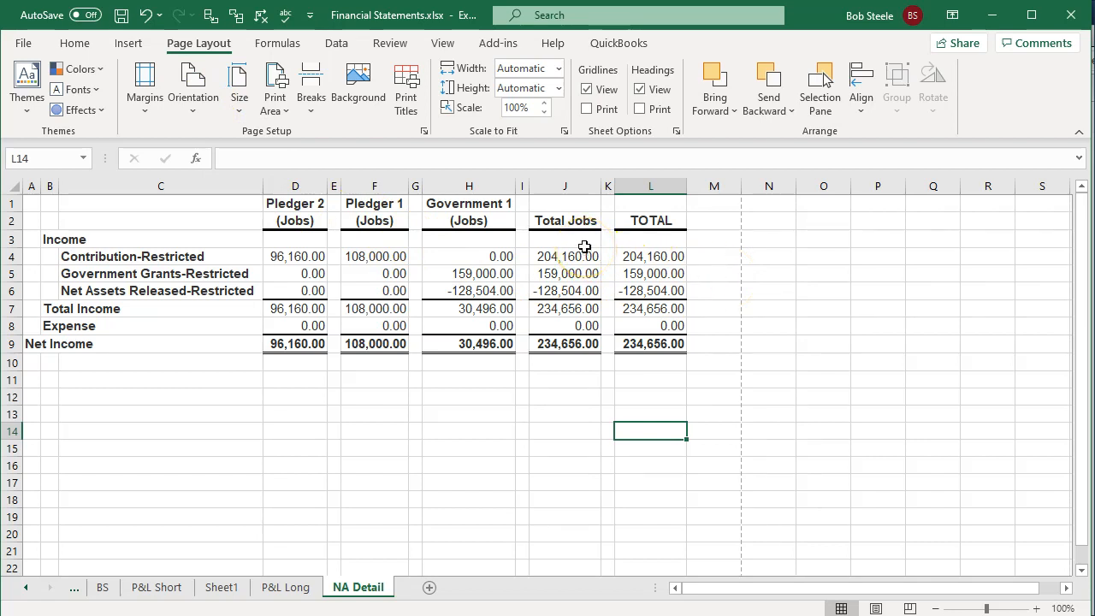
Delete the redundant TOTAL column L from the NA Detail sheet.
left_click(664, 189)
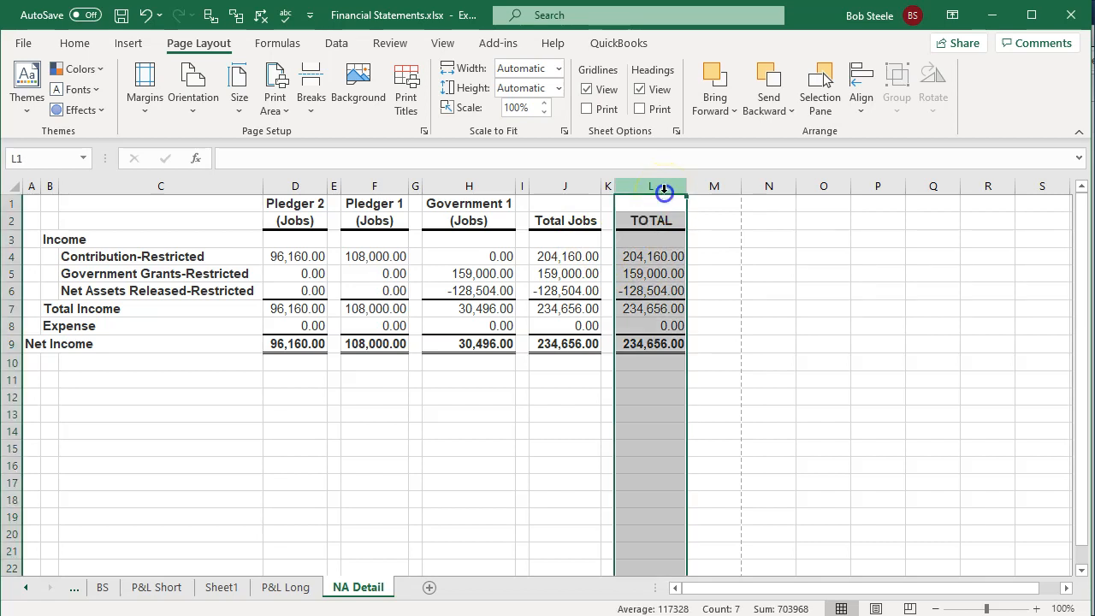
right_click(663, 240)
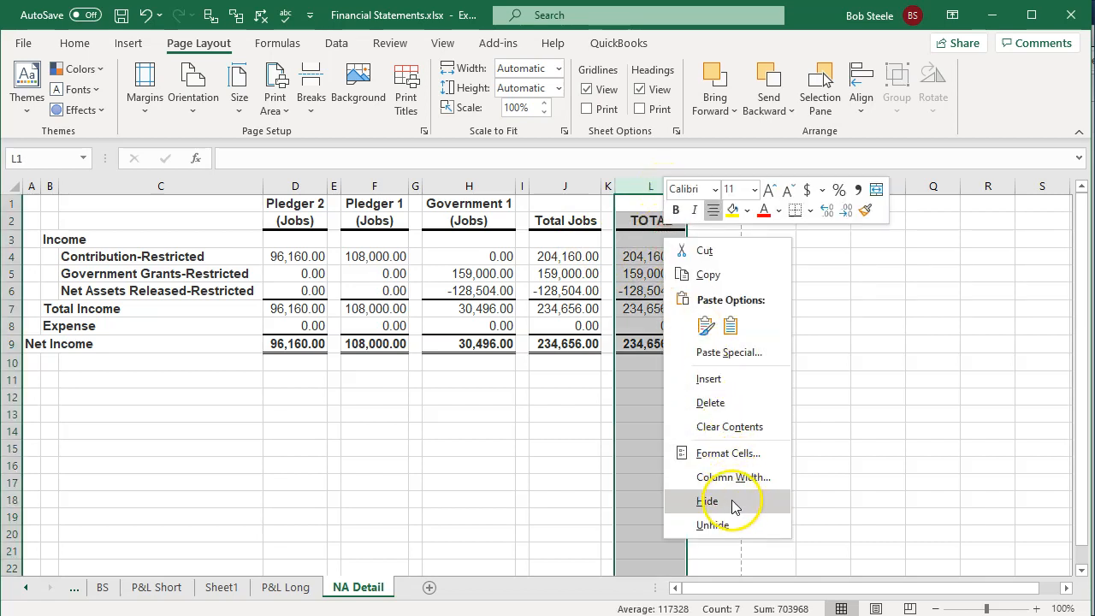
left_click(711, 403)
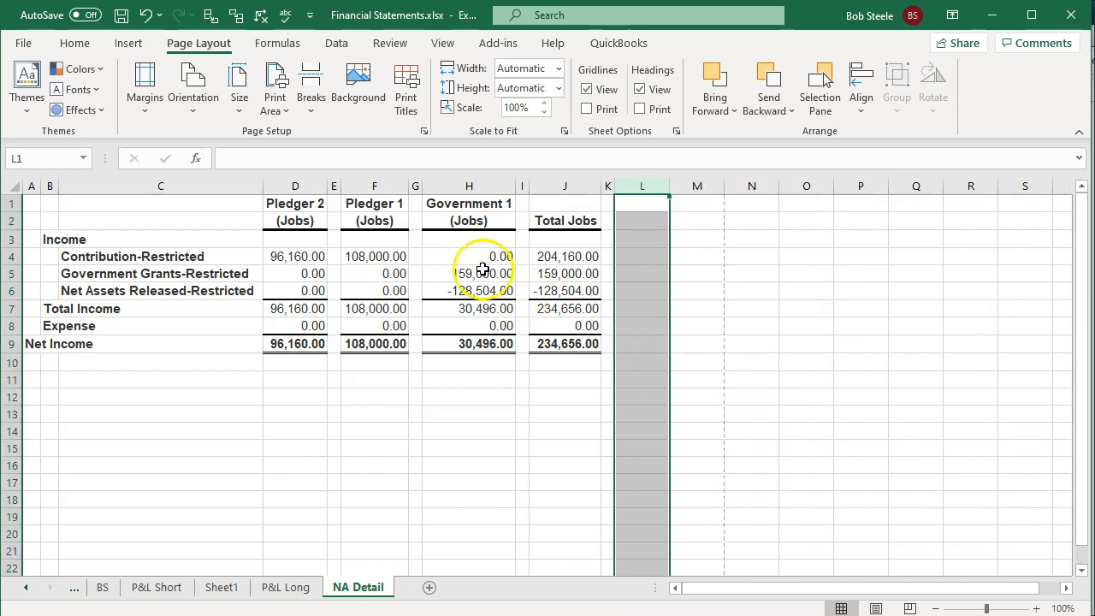
Clear the (Jobs) labels in row 2 beneath the Government 1, Pledger 1 and Pledger 2 headings.
left_click(470, 225)
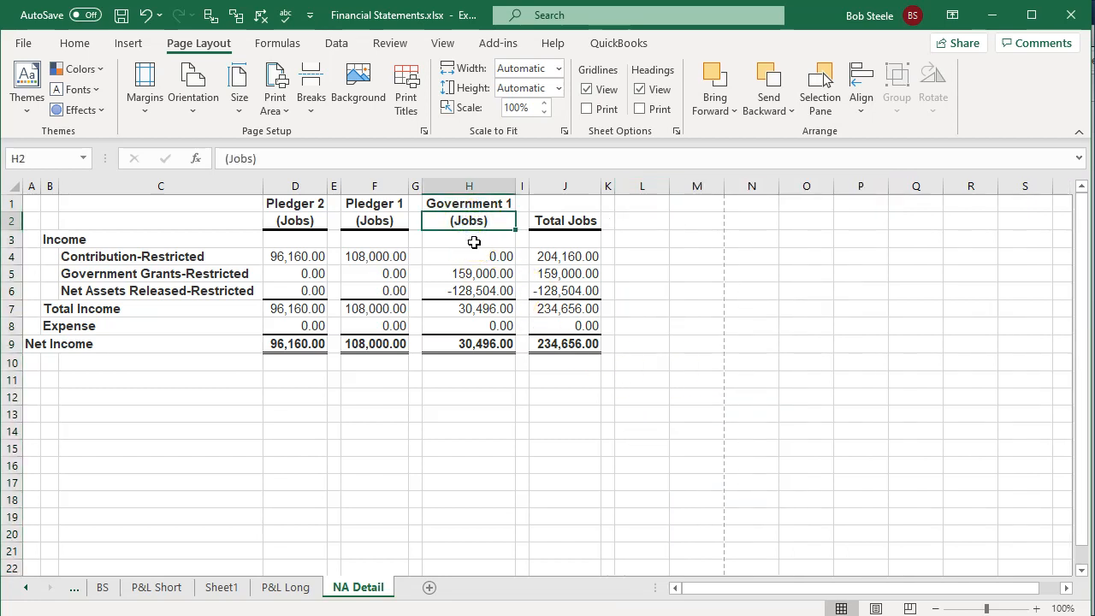
key("Delete")
key("Left")
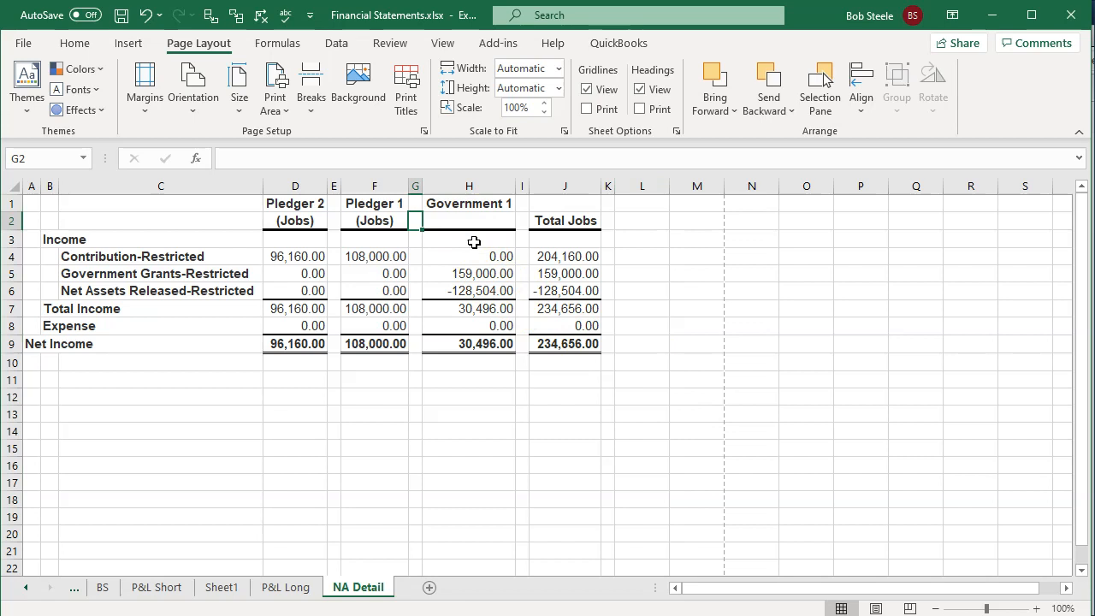
key("Left")
key("Left")
key("Left")
key("Delete")
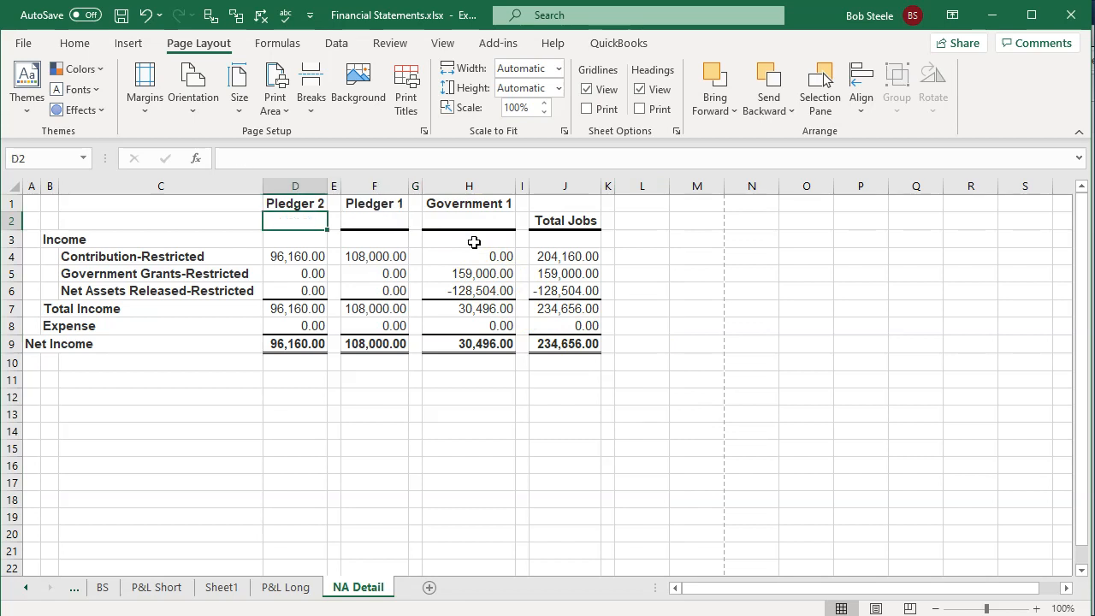
left_click(474, 242)
Shorten the Total Jobs heading in cell J2 to Total.
left_click(562, 220)
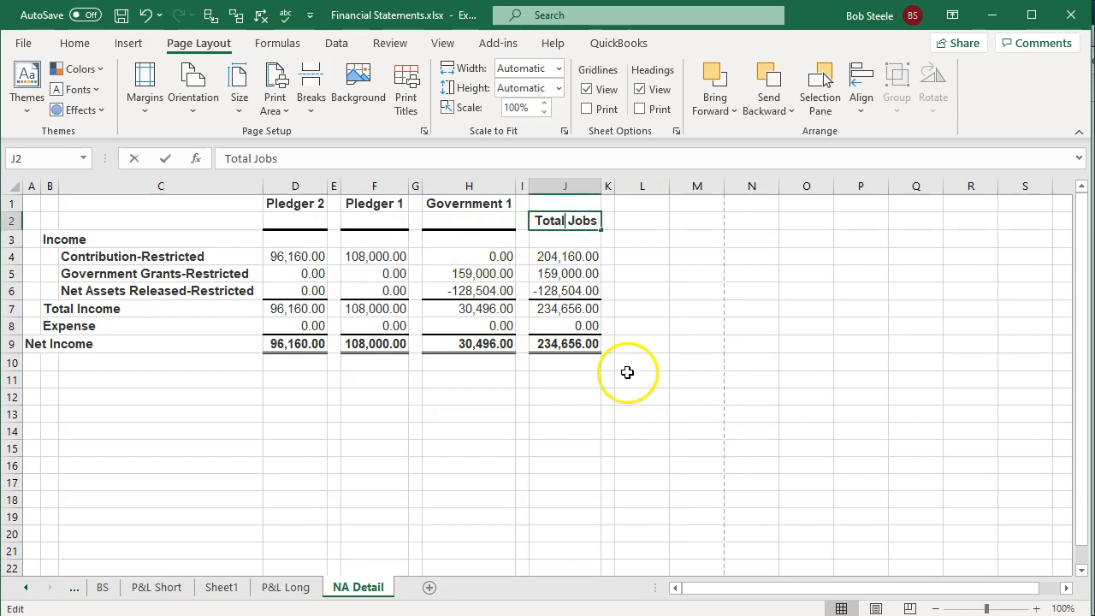
key("F2")
key("BackSpace")
key("BackSpace")
key("BackSpace")
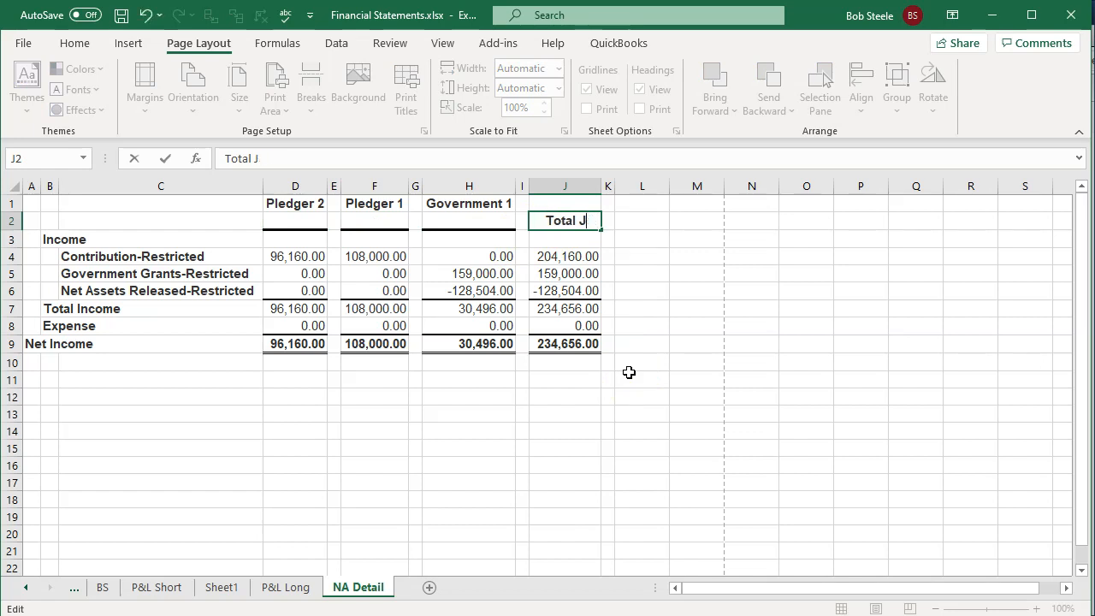
key("Return")
Move the Pledger 2, Pledger 1 and Government 1 headings from row 1 down to row 2.
left_click_drag(301, 203, 469, 206)
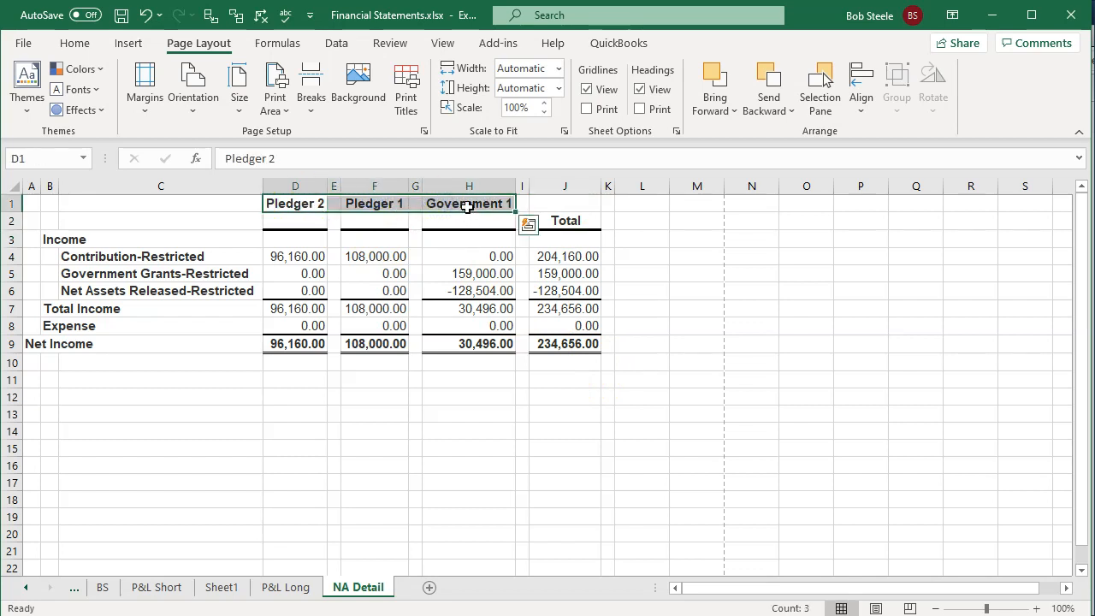
left_click_drag(470, 214, 469, 220)
left_click(460, 289)
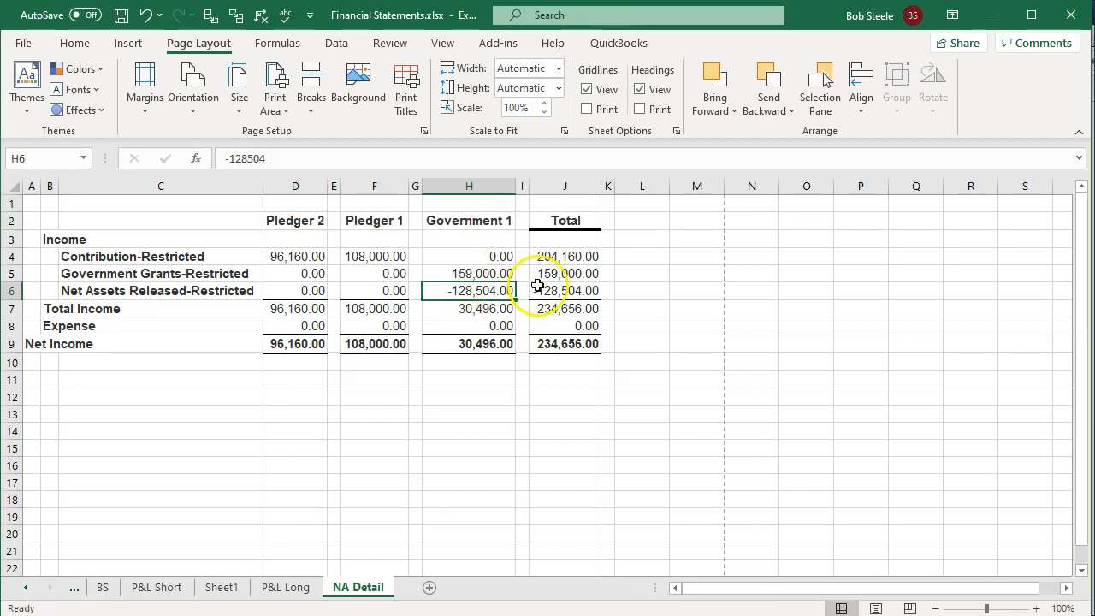
Copy the underlined heading format of Total in J2 onto the job headings in D2:H2.
left_click(570, 229)
left_click(74, 43)
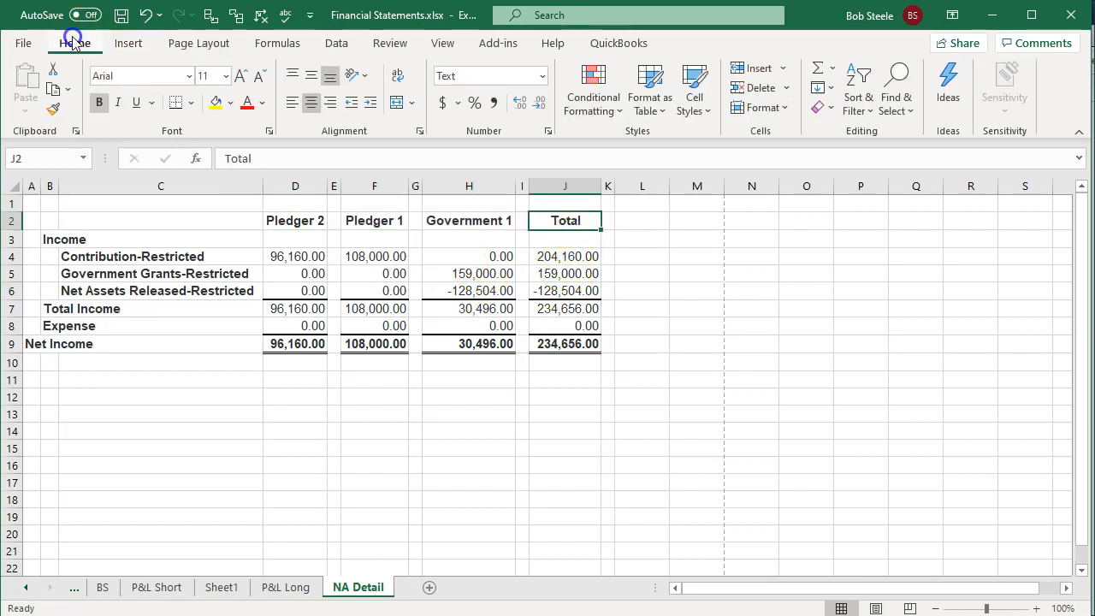
left_click(53, 109)
left_click_drag(271, 219, 469, 221)
left_click(431, 450)
Delete the narrow blank spacer columns E, G and I between the job columns on the NA Detail sheet.
left_click(334, 186)
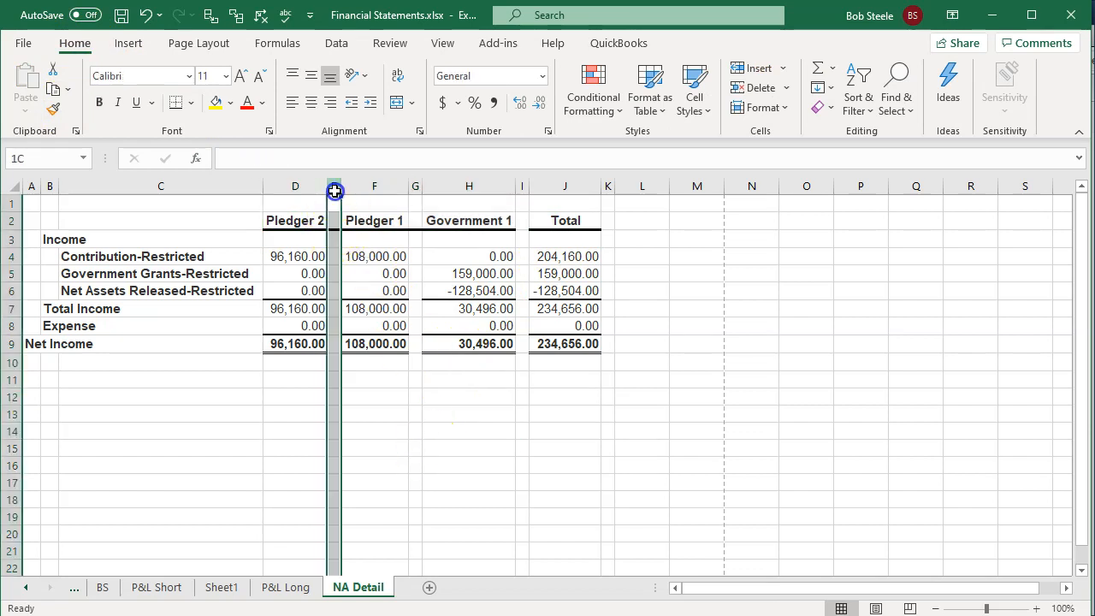
left_click(416, 186, "ctrl")
left_click(522, 186, "ctrl")
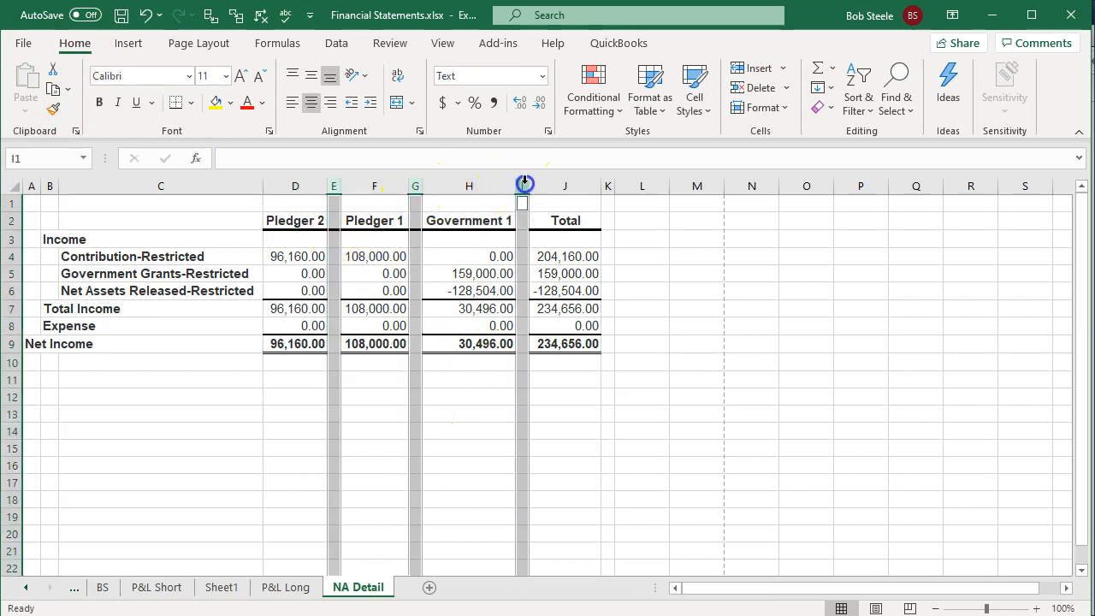
right_click(524, 231)
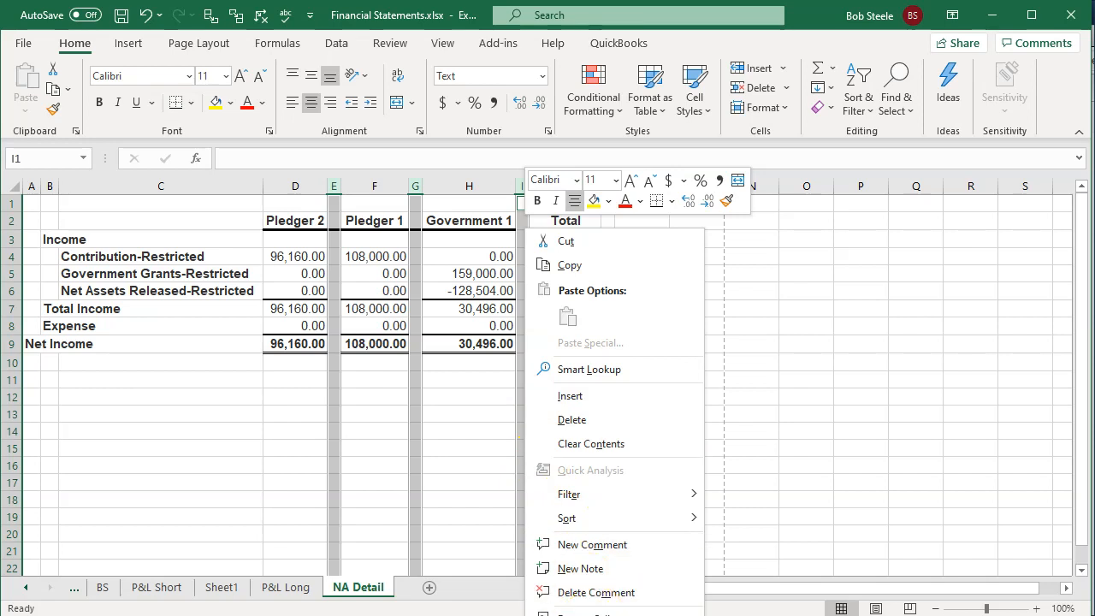
left_click(562, 422)
left_click(267, 415)
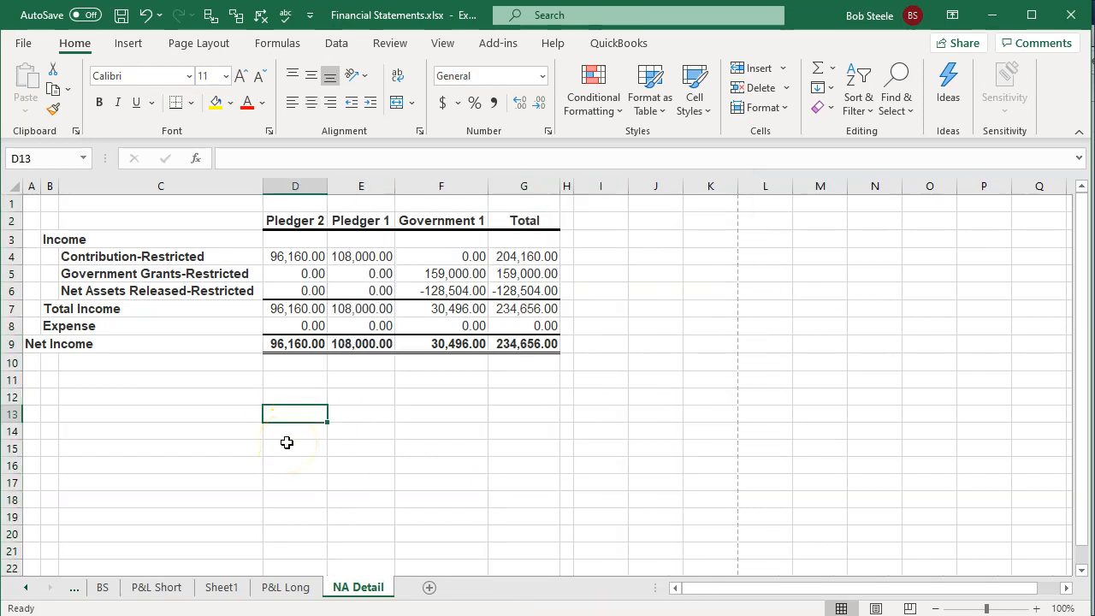
Copy the Increase in Net Assets label from A20 of P&L Long over the Net Income label in A9 of NA Detail.
left_click(285, 588)
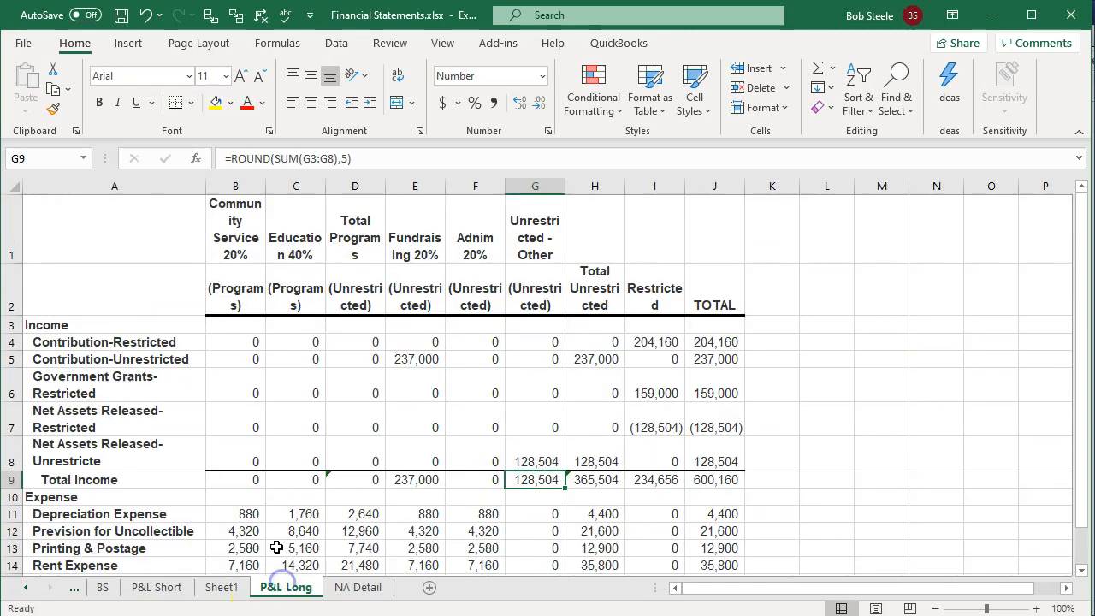
scroll(259, 441, "down", 3)
left_click(49, 382)
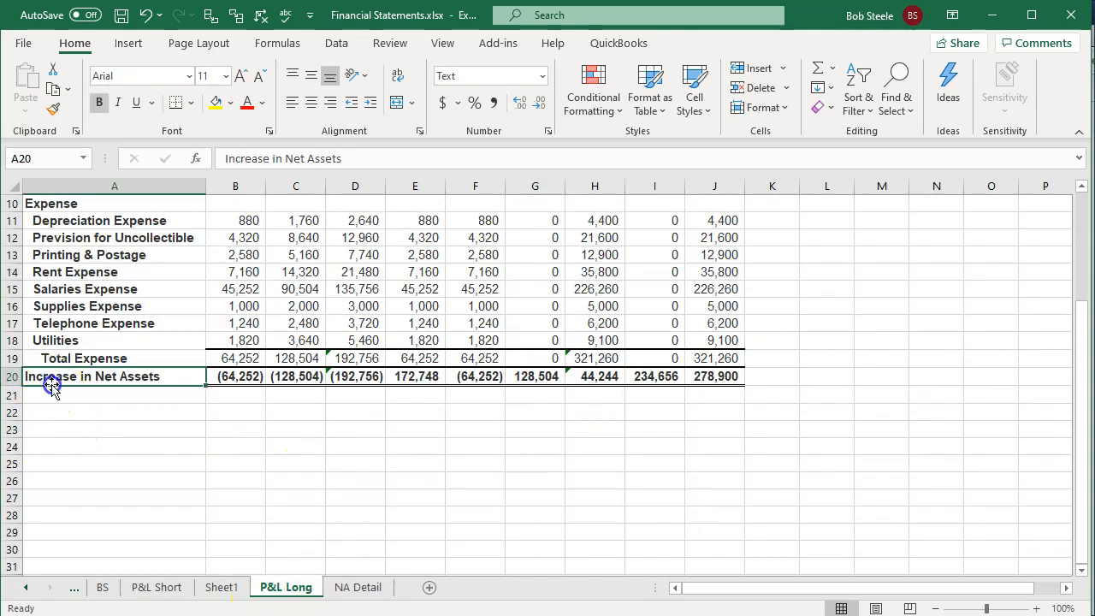
key("ctrl+c")
left_click(357, 587)
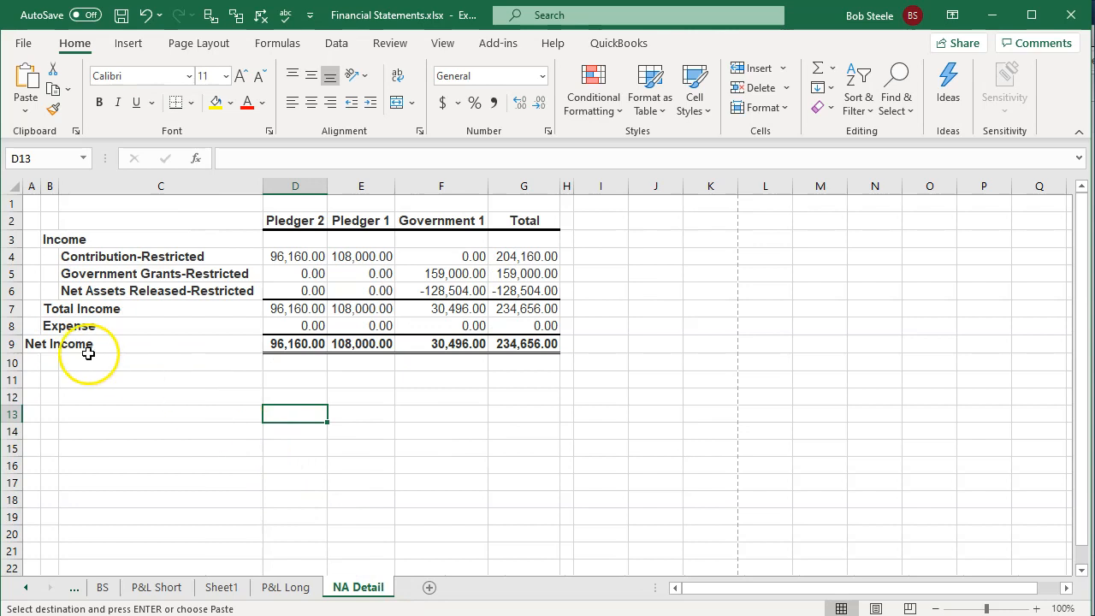
left_click(44, 347)
key("ctrl+v")
key("Escape")
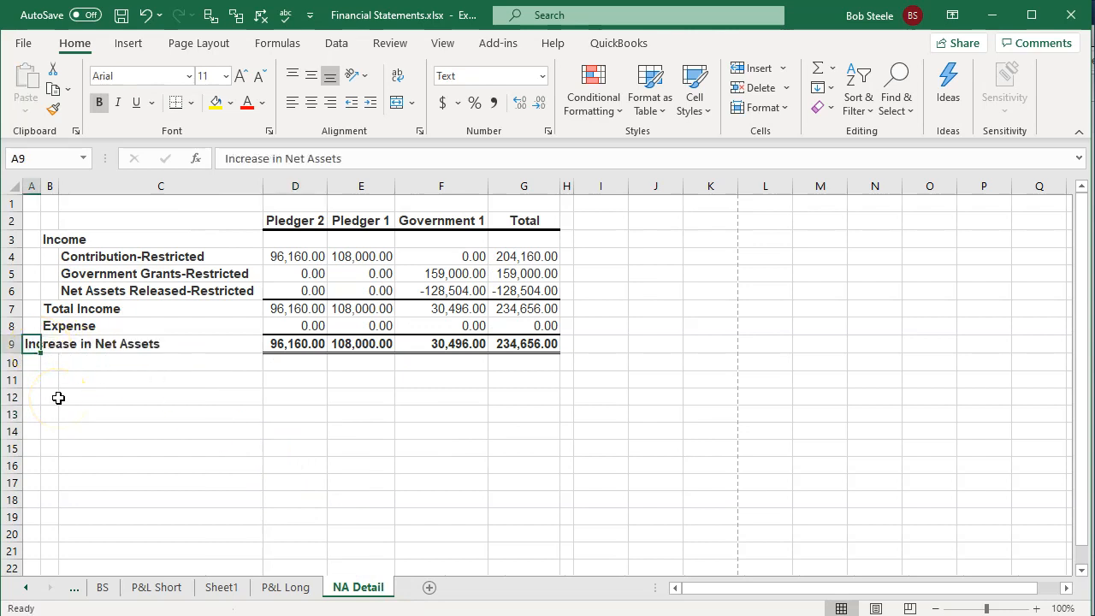
Format the amounts in D4:G9 as Currency with no symbol, 0 decimal places and negatives in parentheses.
left_click_drag(305, 257, 536, 345)
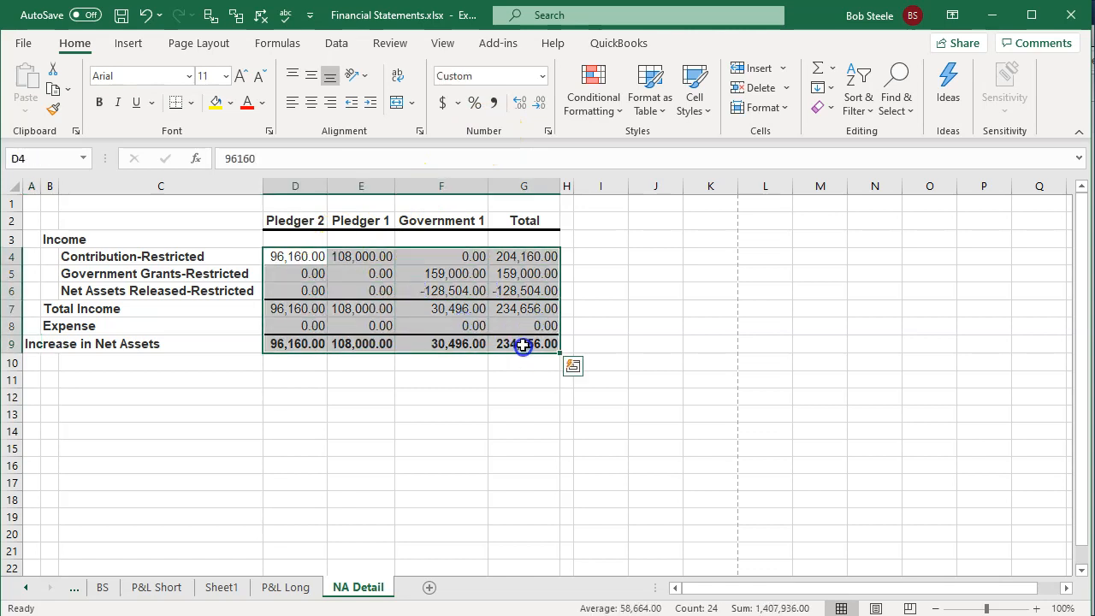
right_click(484, 254)
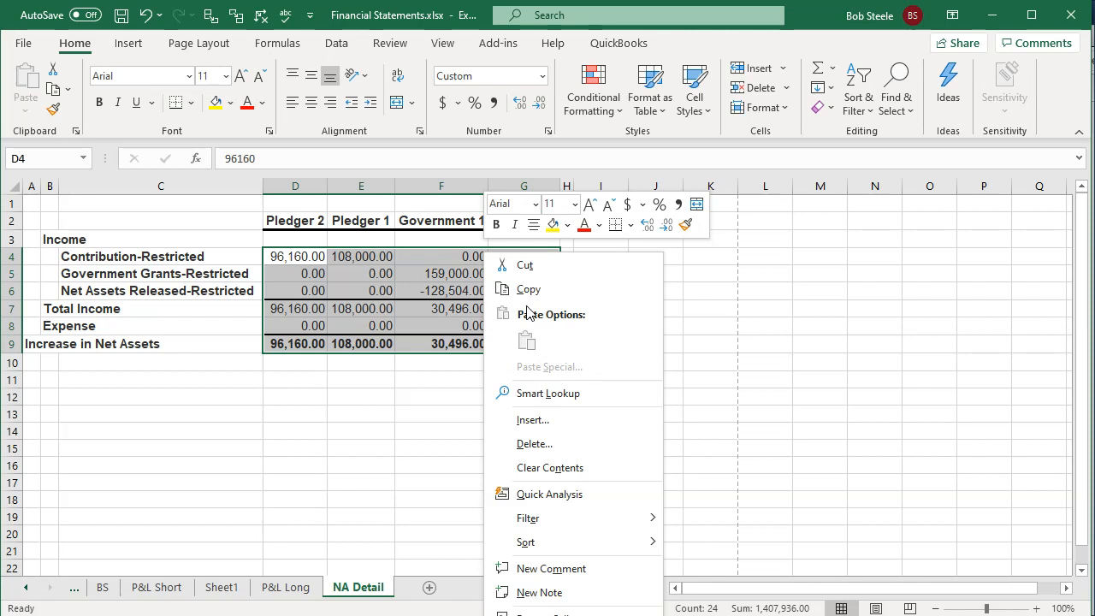
left_click(548, 613)
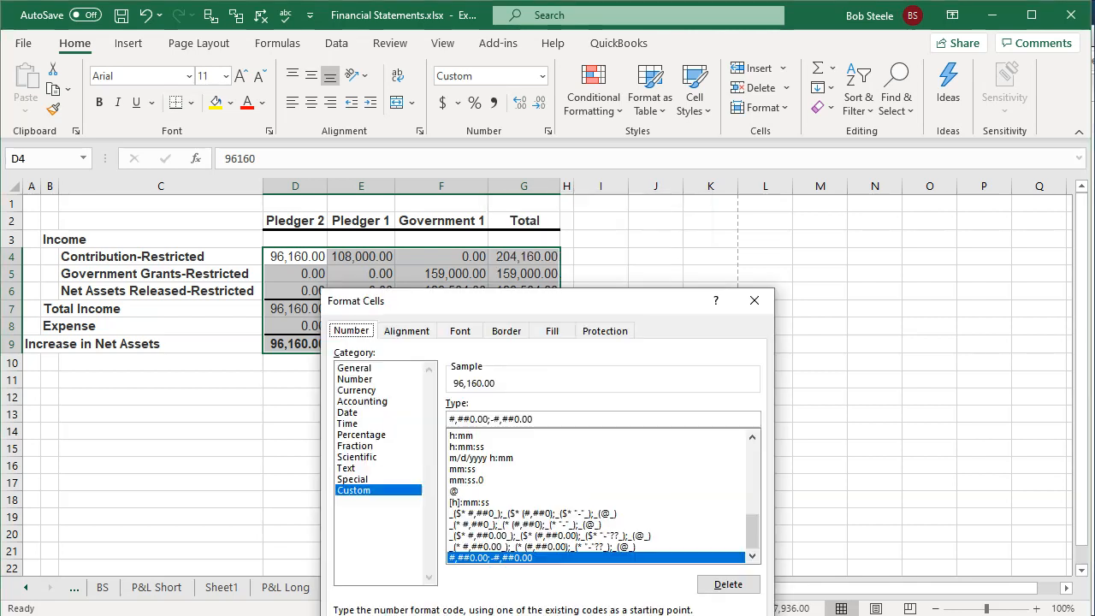
left_click_drag(553, 301, 541, 185)
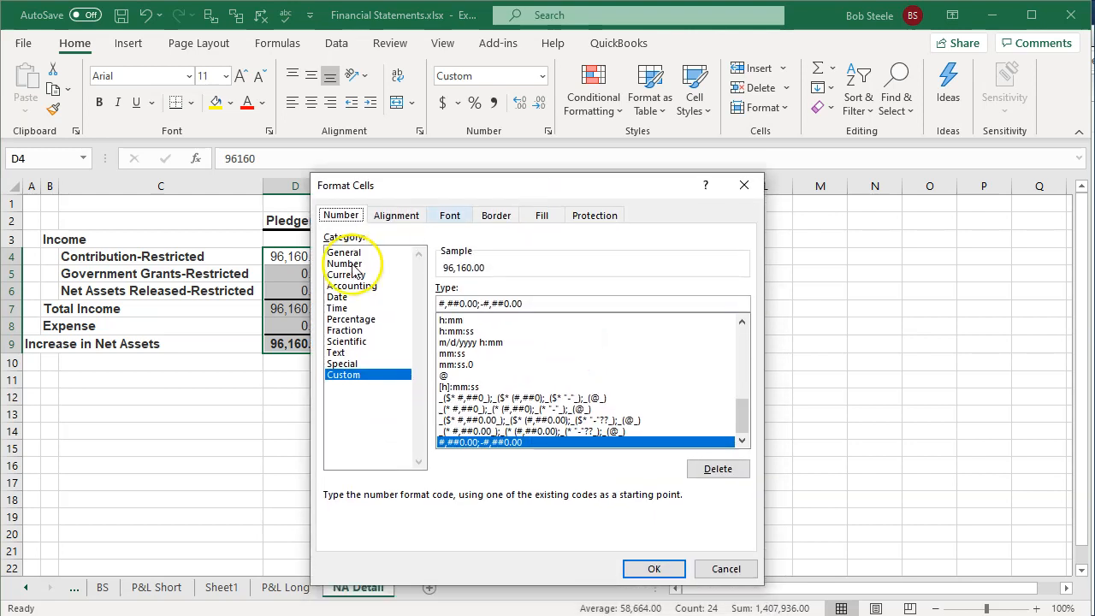
left_click(350, 274)
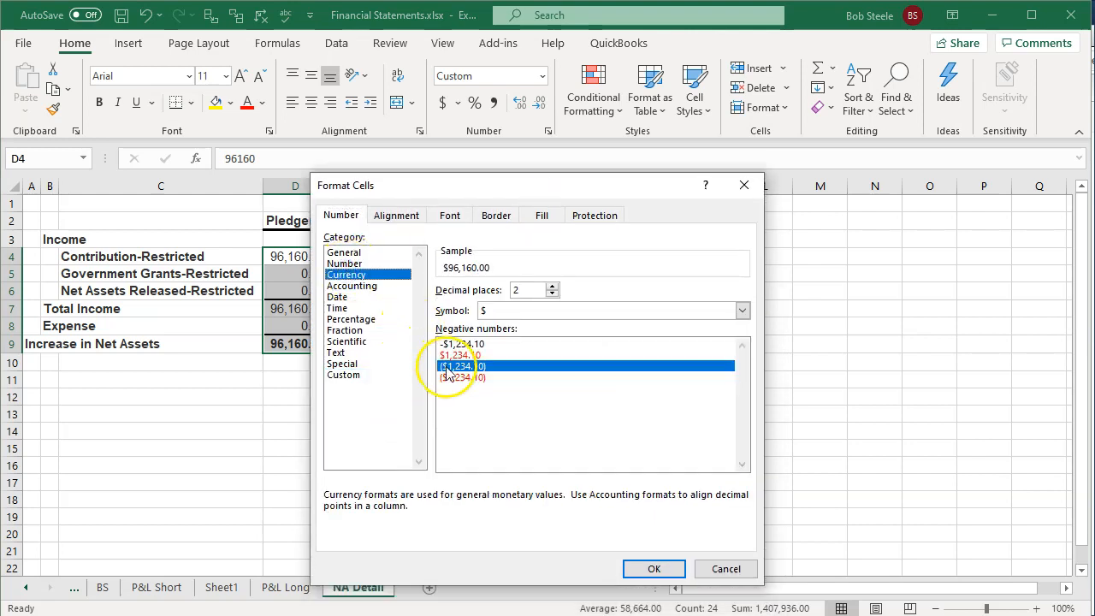
left_click(544, 311)
left_click(541, 326)
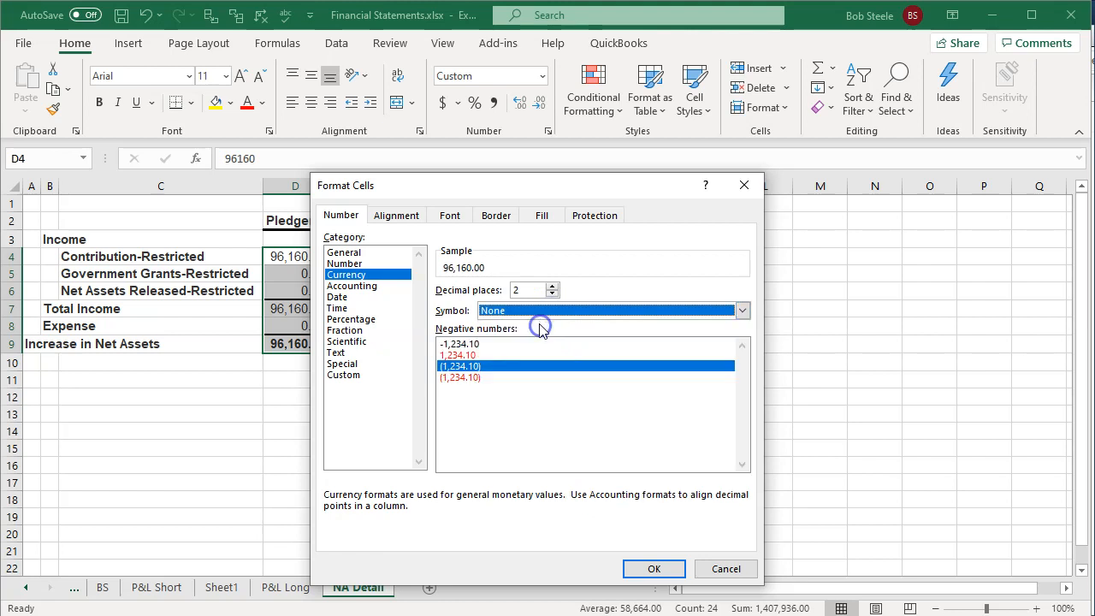
left_click(552, 295)
left_click(552, 294)
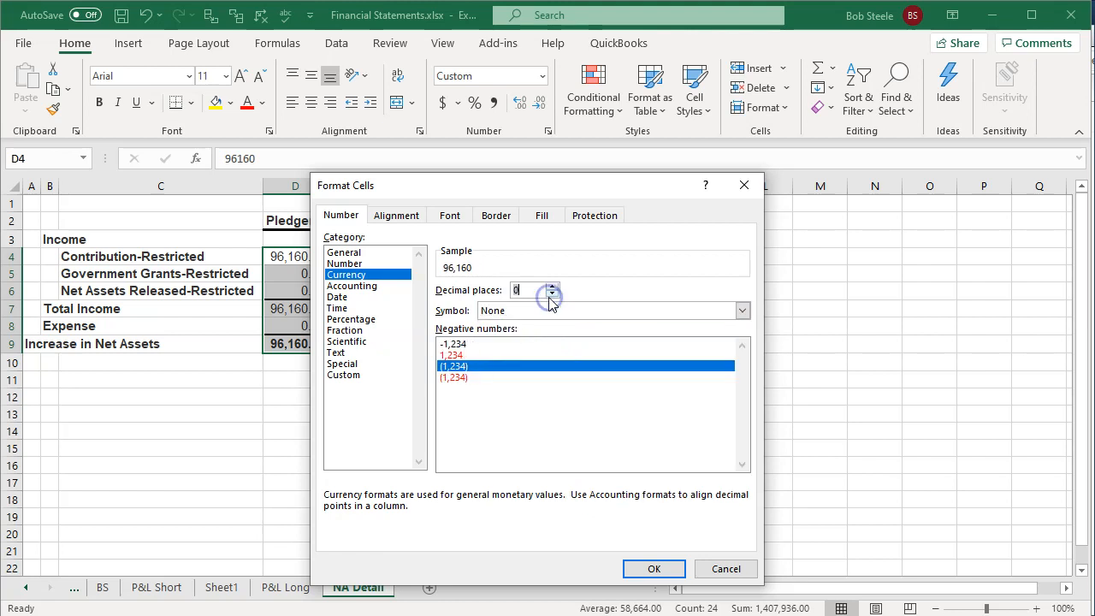
left_click(648, 569)
left_click(516, 428)
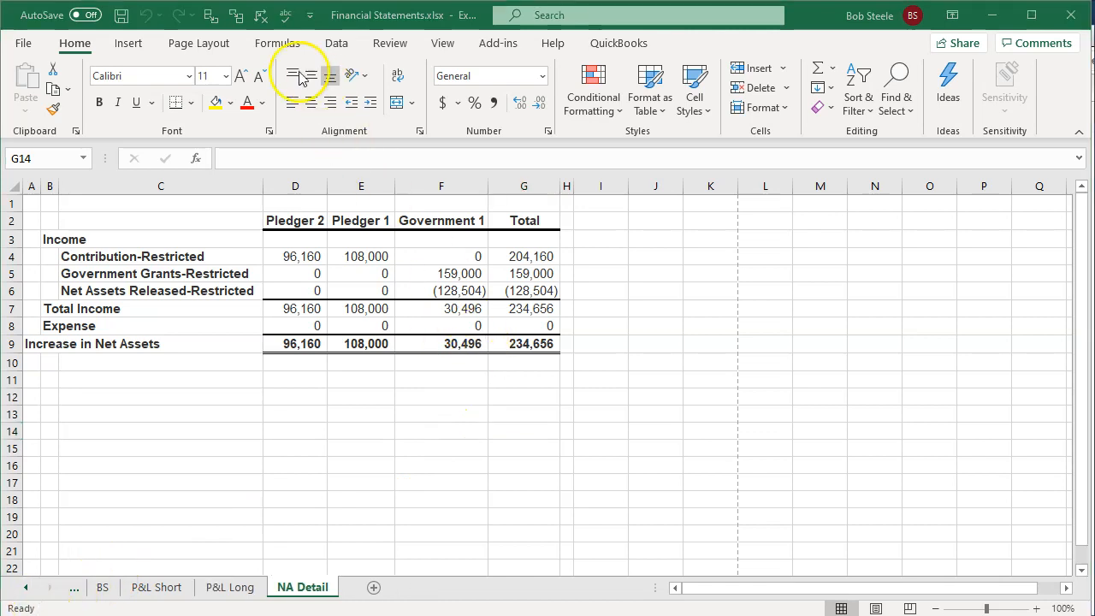
Set the print scope to the entire workbook, check the preview and return to the NA Detail sheet.
left_click(19, 43)
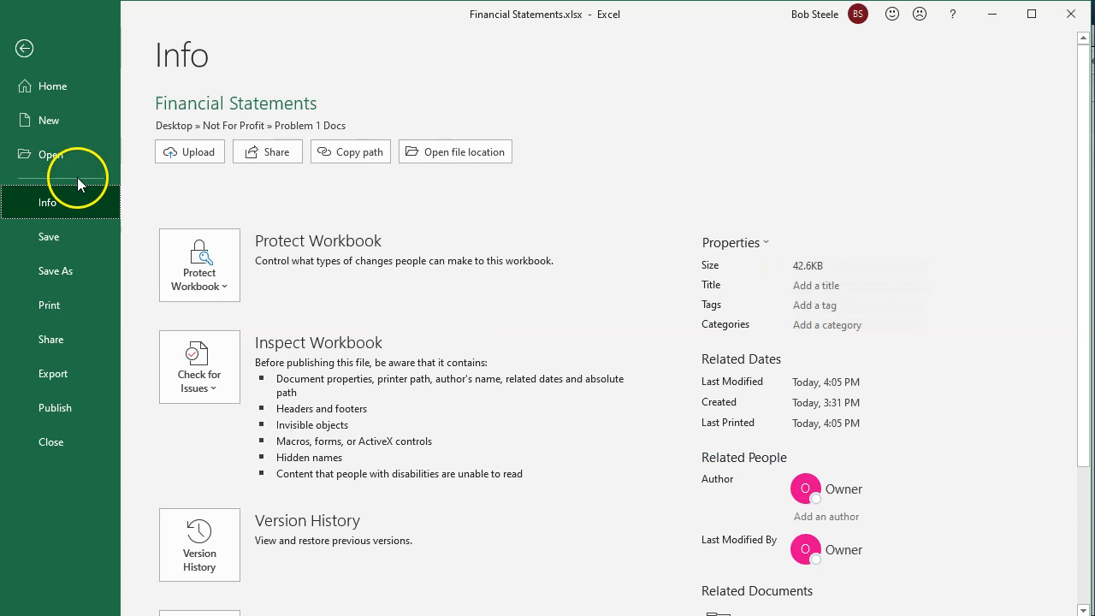
left_click(74, 306)
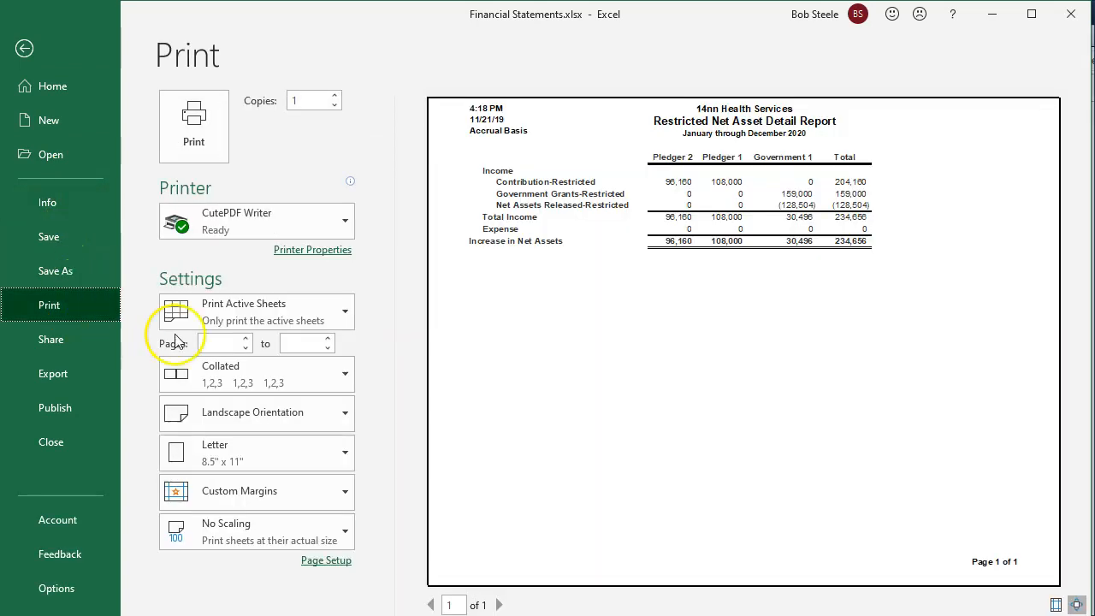
left_click(321, 319)
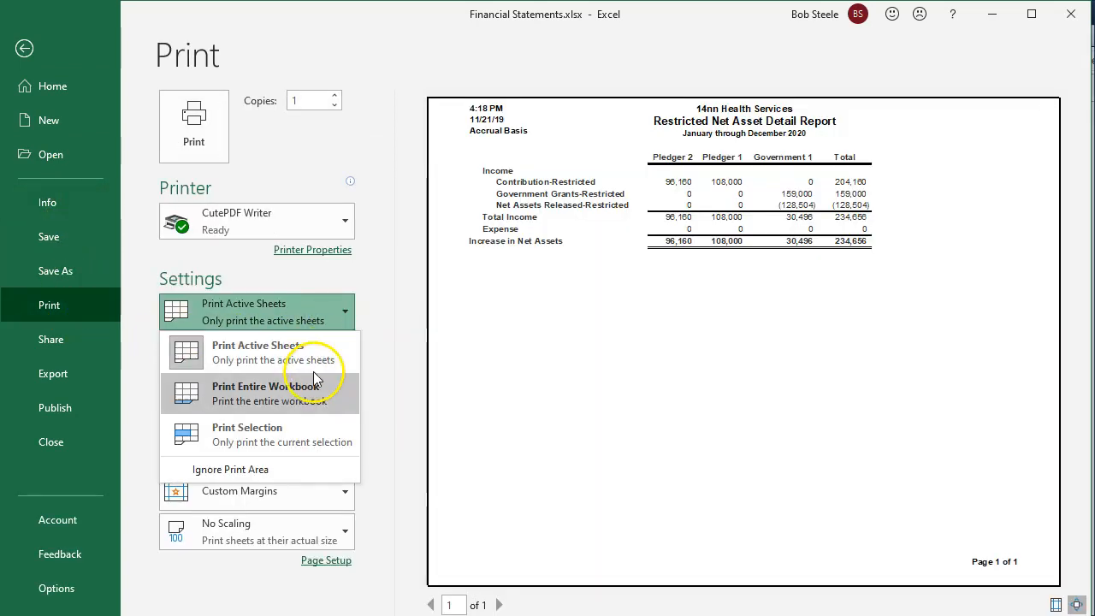
left_click(310, 404)
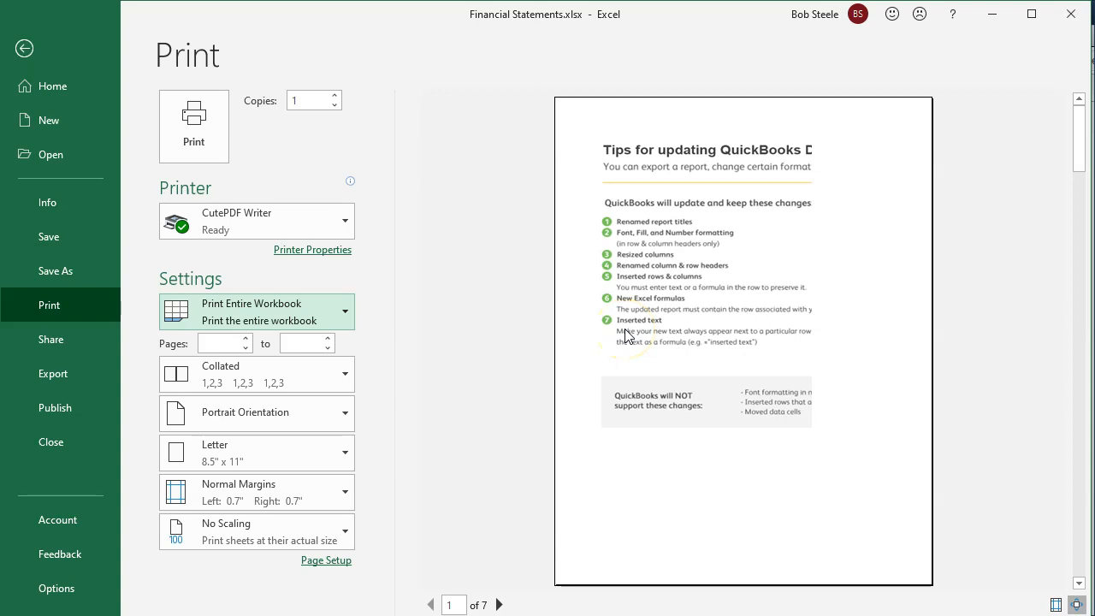
left_click(47, 60)
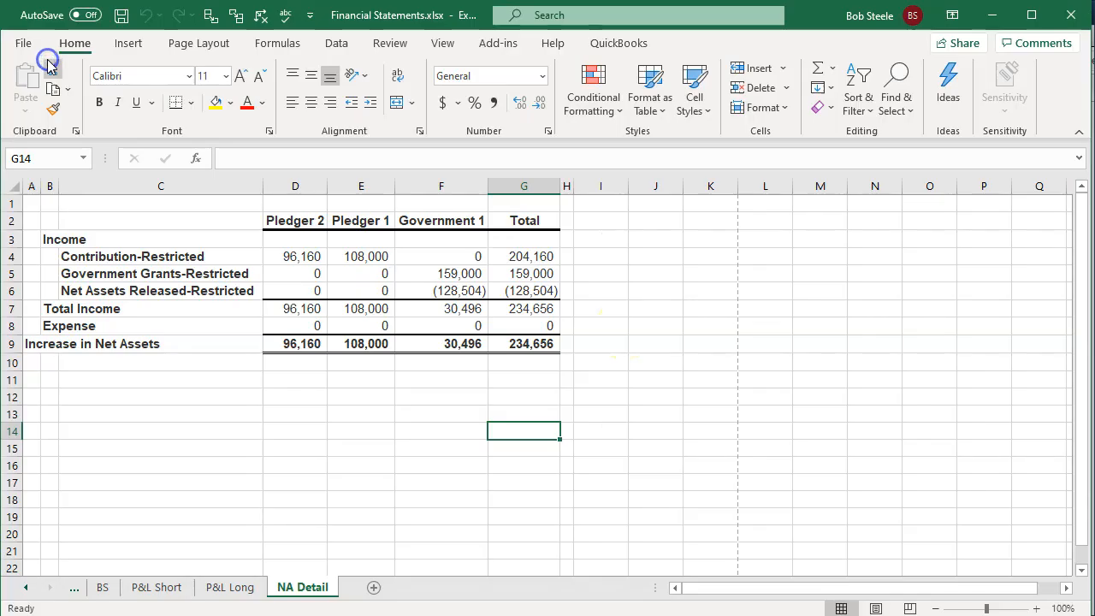
Permanently delete the QuickBooks Desktop Export Tips sheet from the workbook.
left_click(27, 588)
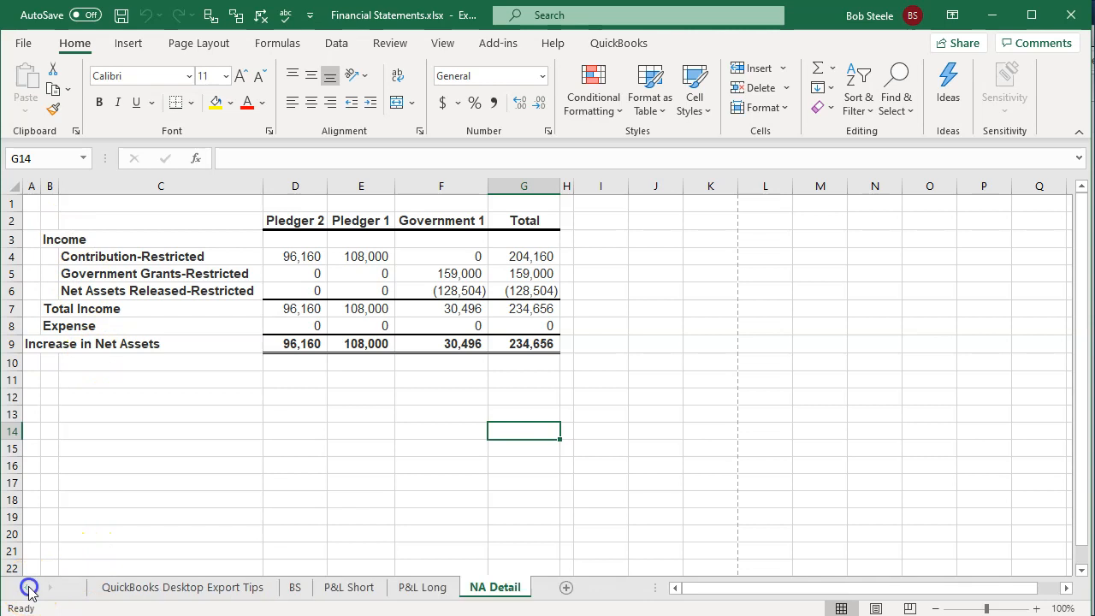
left_click(145, 589)
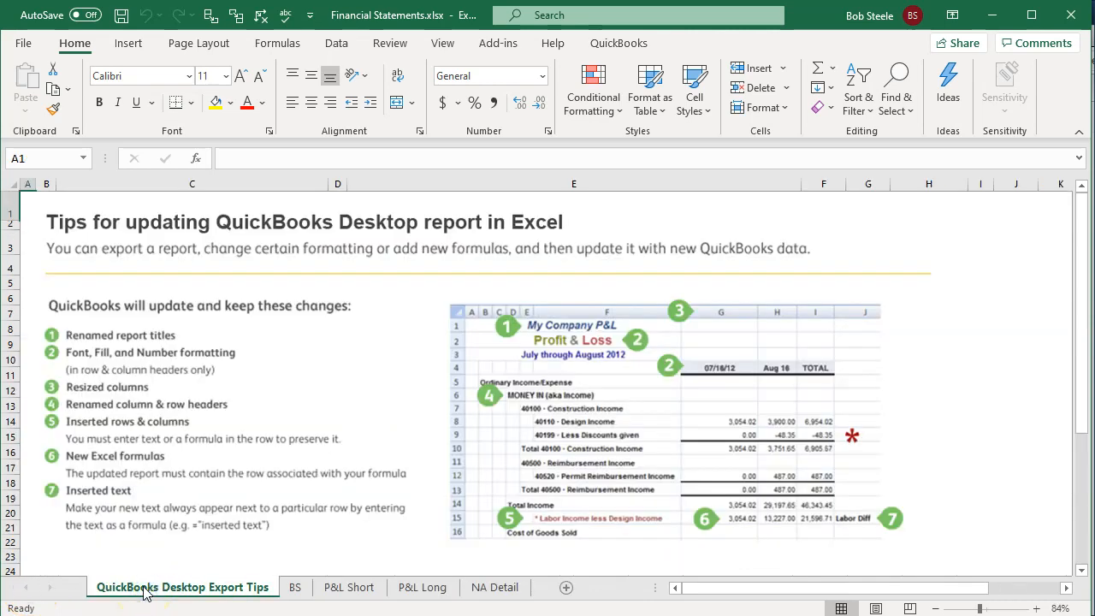
right_click(143, 590)
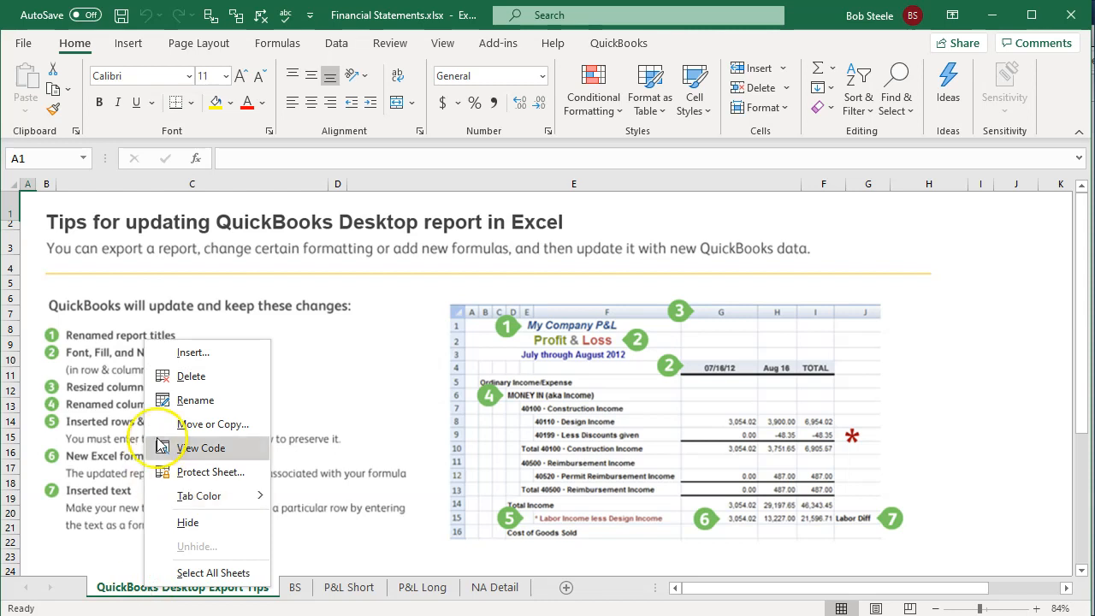
left_click(167, 381)
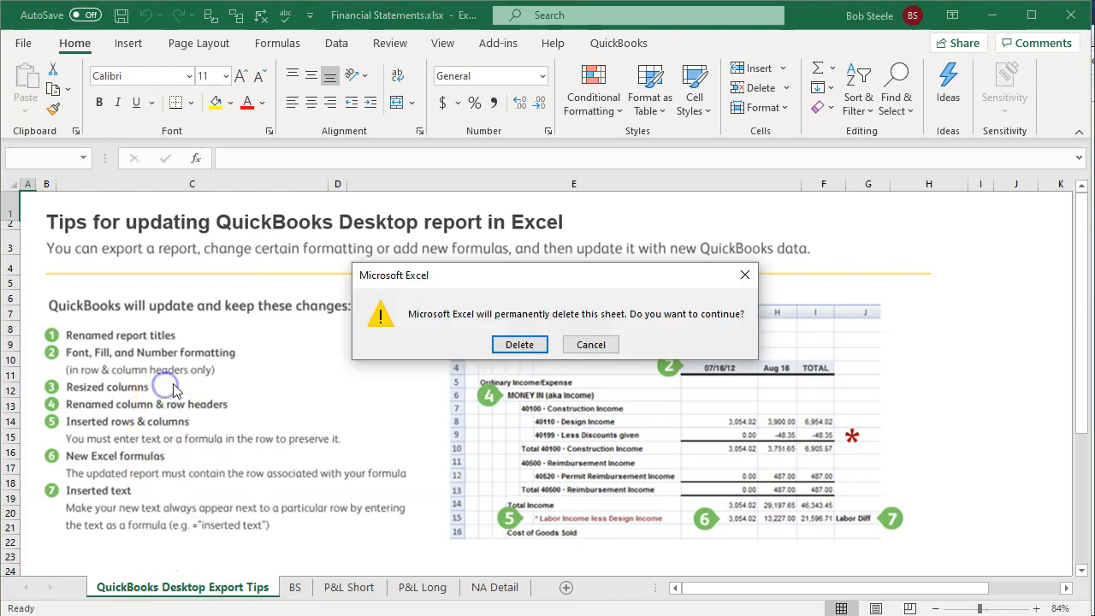
left_click(519, 345)
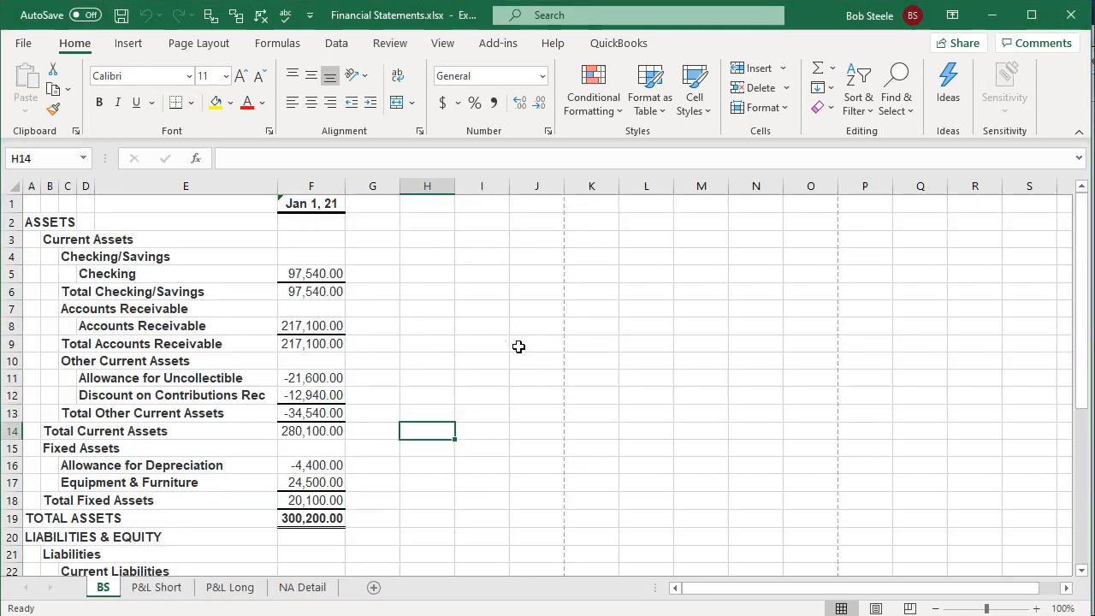
Preview the entire workbook's pages and print them with CutePDF Writer, replacing Stmt of Financial Position.pdf in the Problem 1 Docs folder.
left_click(31, 52)
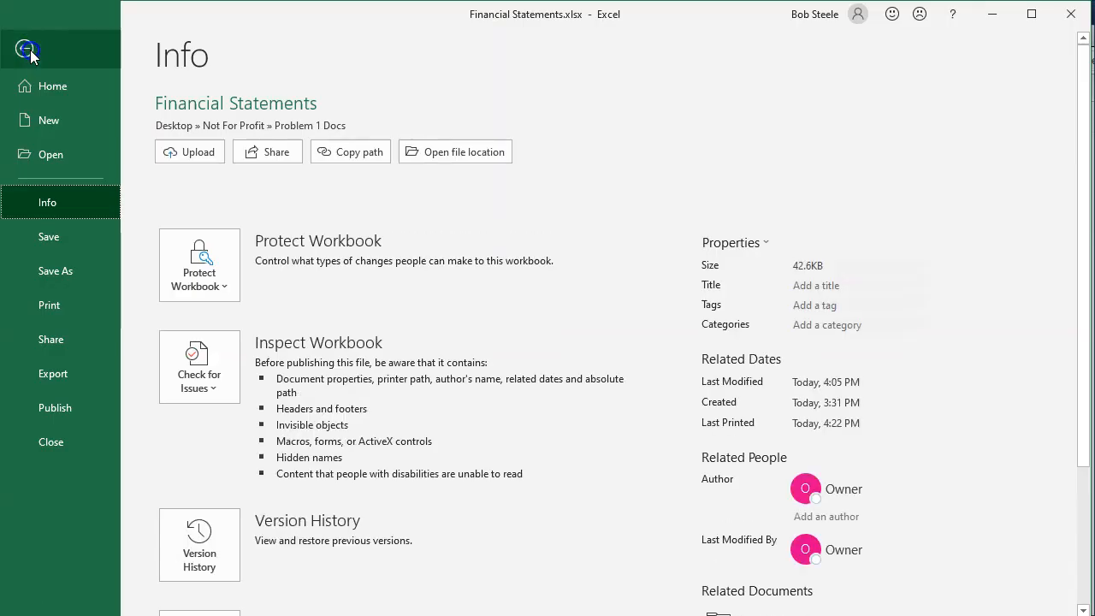
left_click(63, 305)
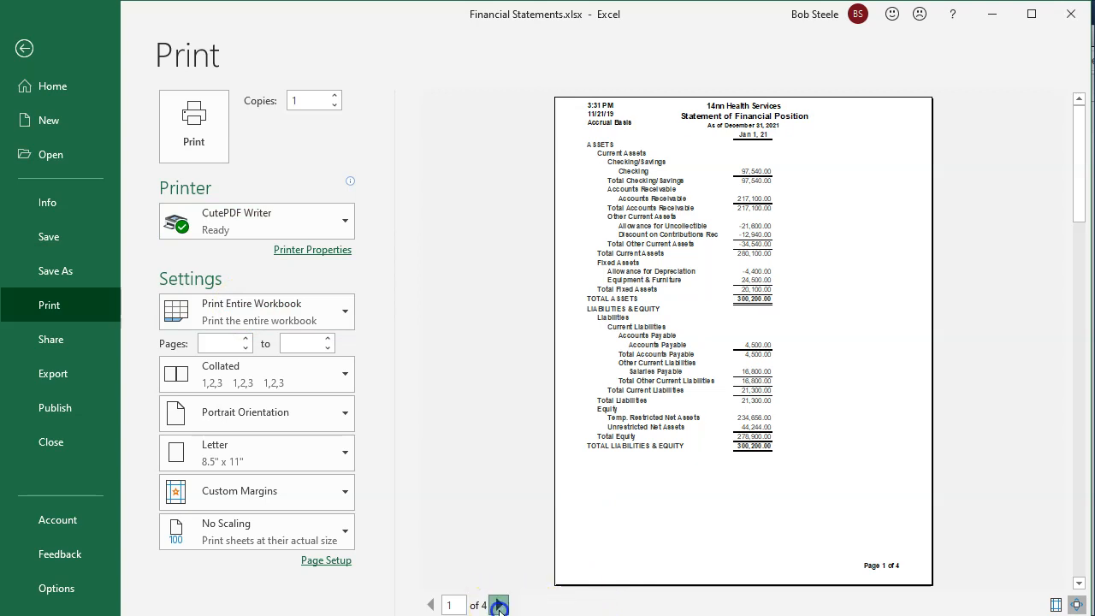
left_click(500, 605)
left_click(500, 605)
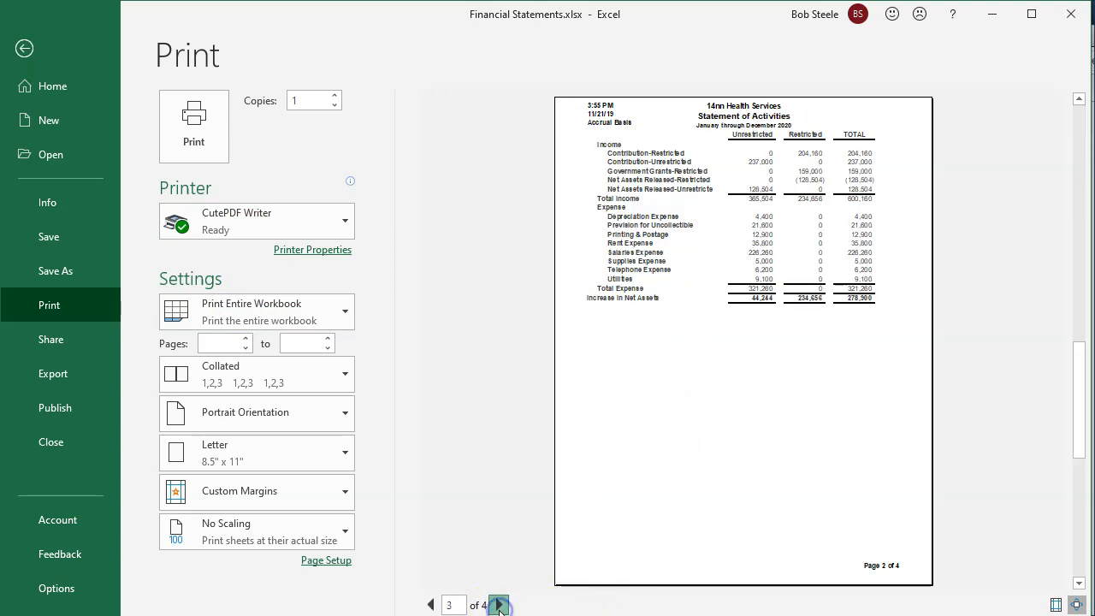
left_click(500, 605)
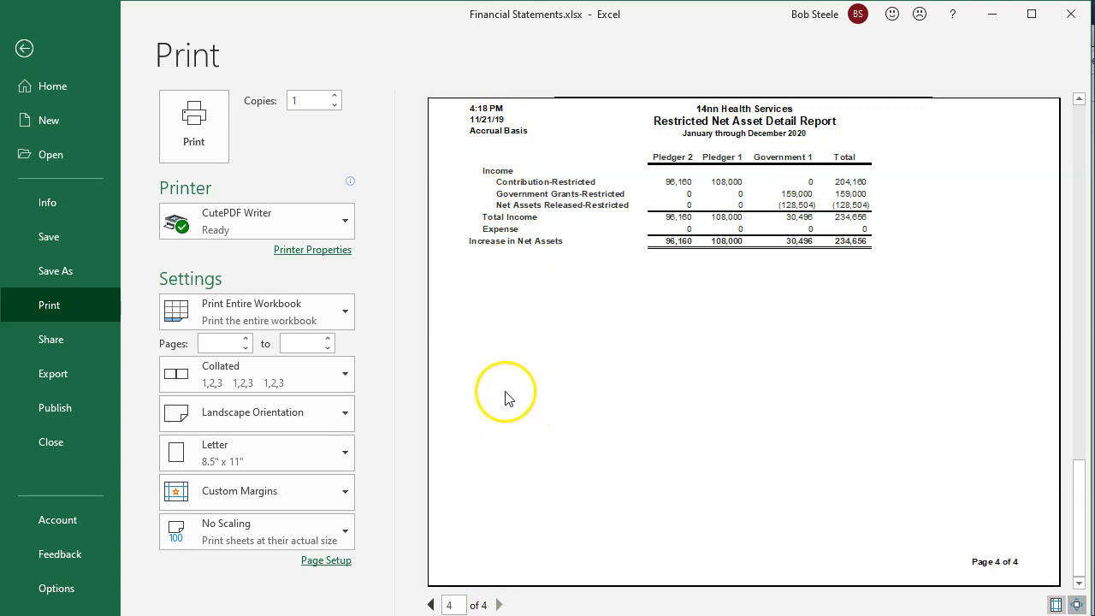
left_click(215, 157)
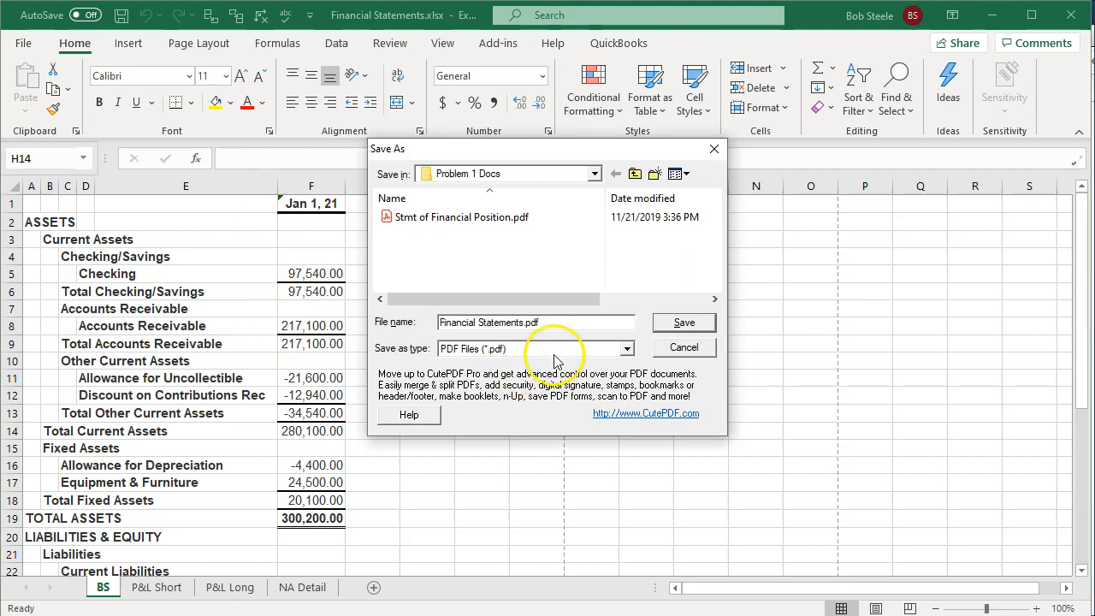
double_click(429, 222)
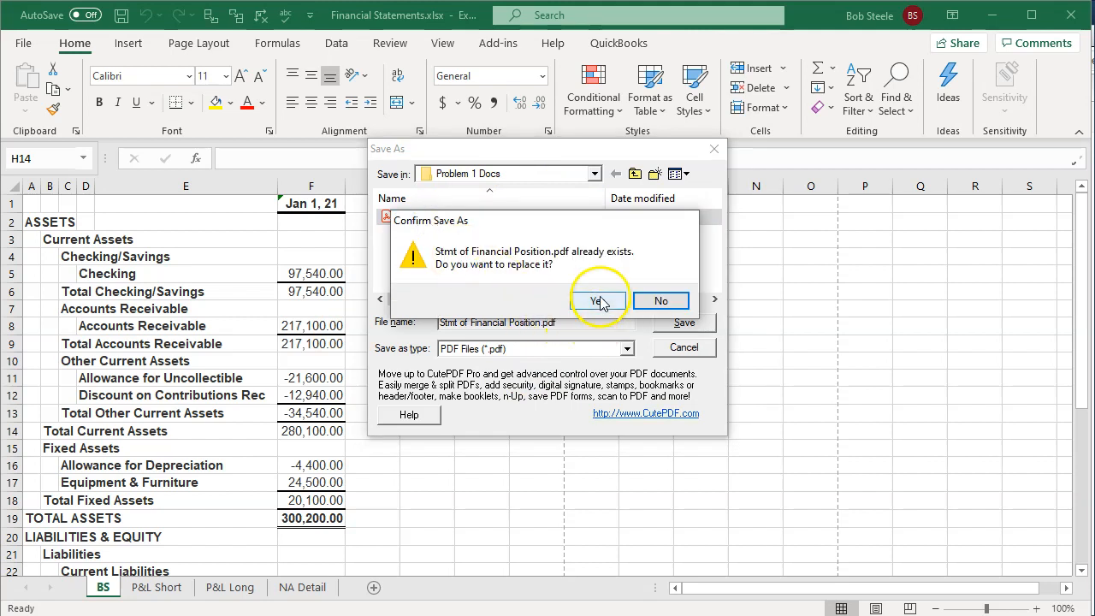
left_click(599, 302)
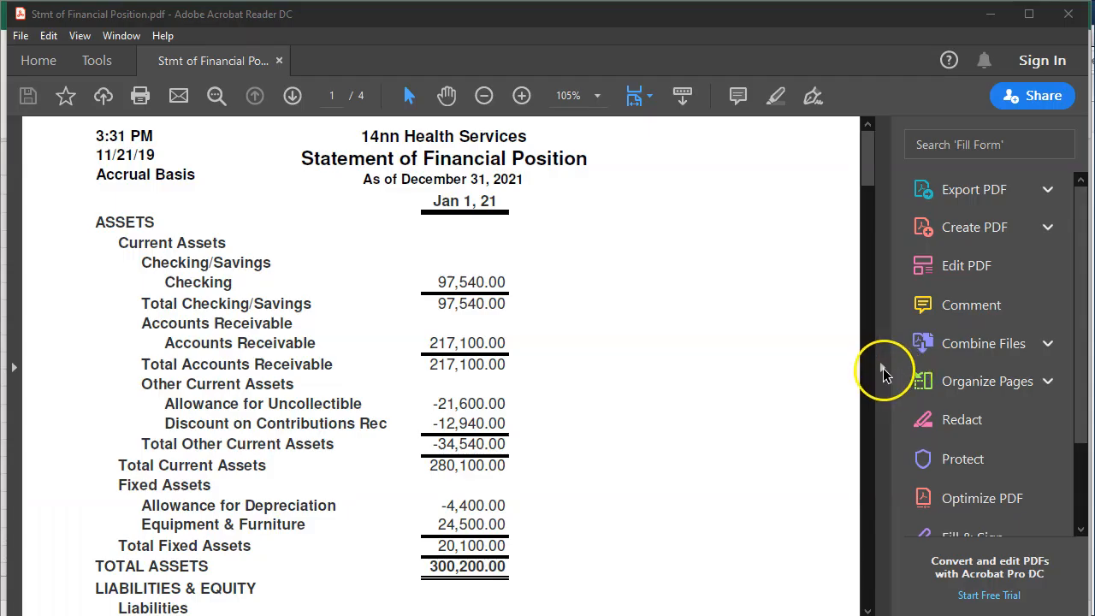
Review all four statement pages of Stmt of Financial Position.pdf in Adobe Acrobat Reader with the tools pane collapsed, and close the file.
left_click(883, 368)
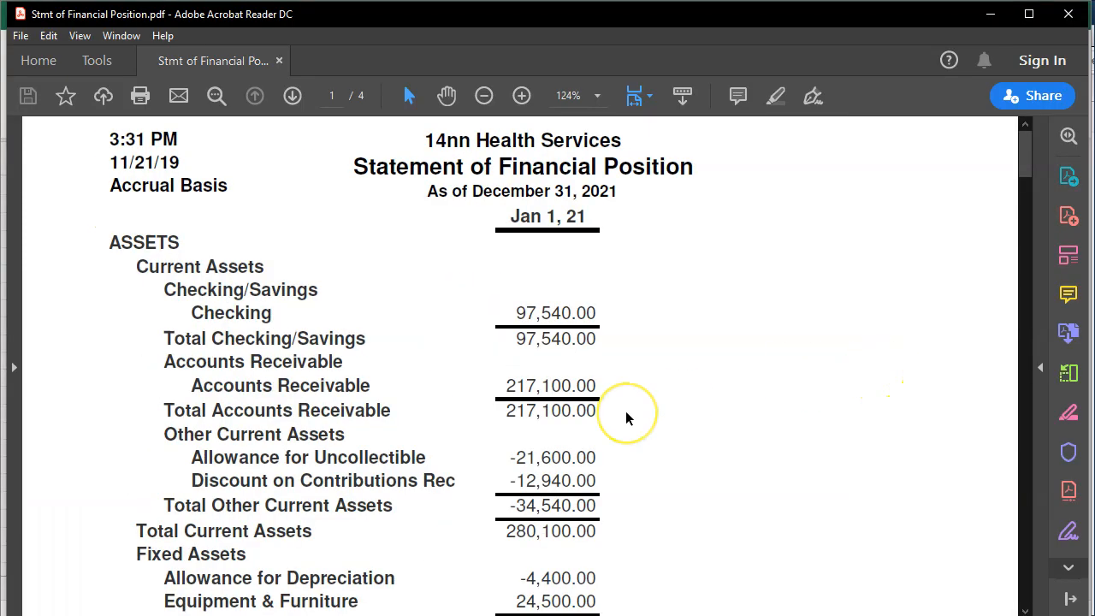
scroll(627, 415, "down", 10)
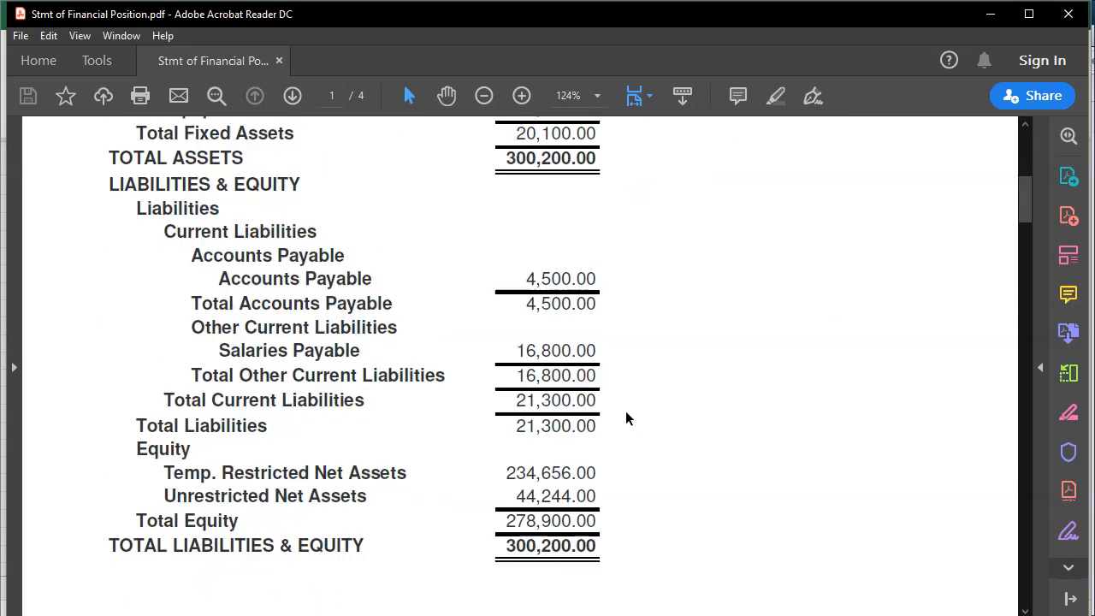
scroll(626, 418, "down", 10)
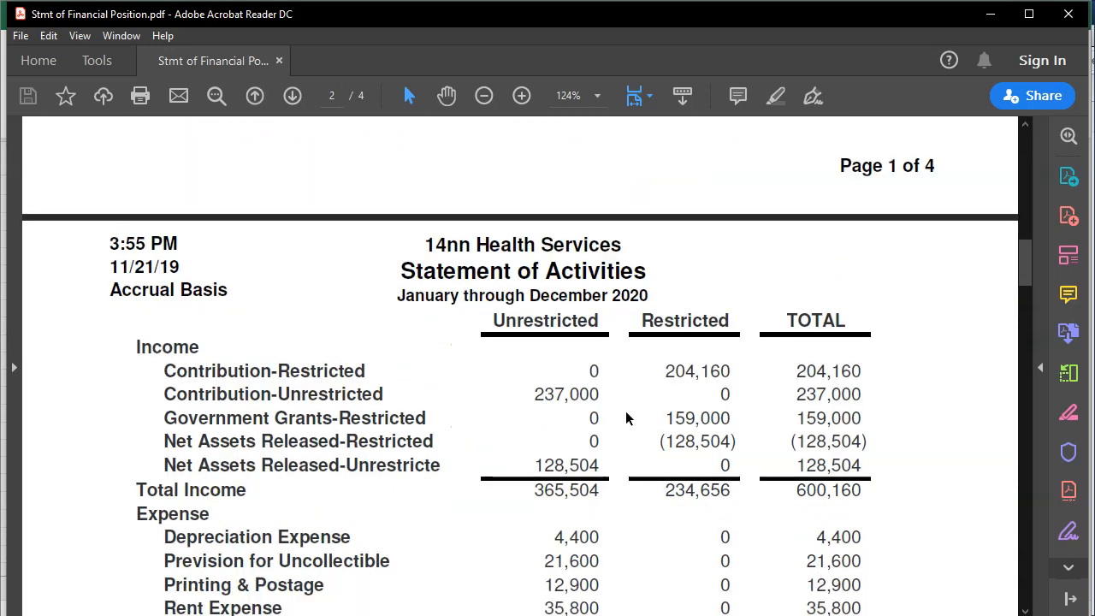
scroll(626, 417, "down", 3)
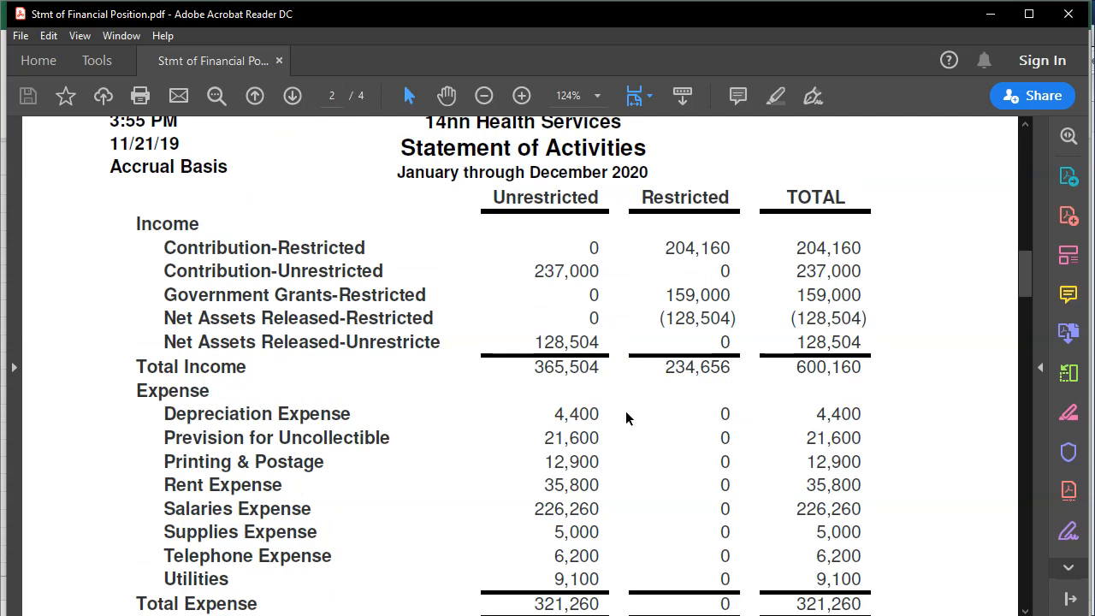
scroll(625, 417, "down", 4)
scroll(625, 418, "down", 10)
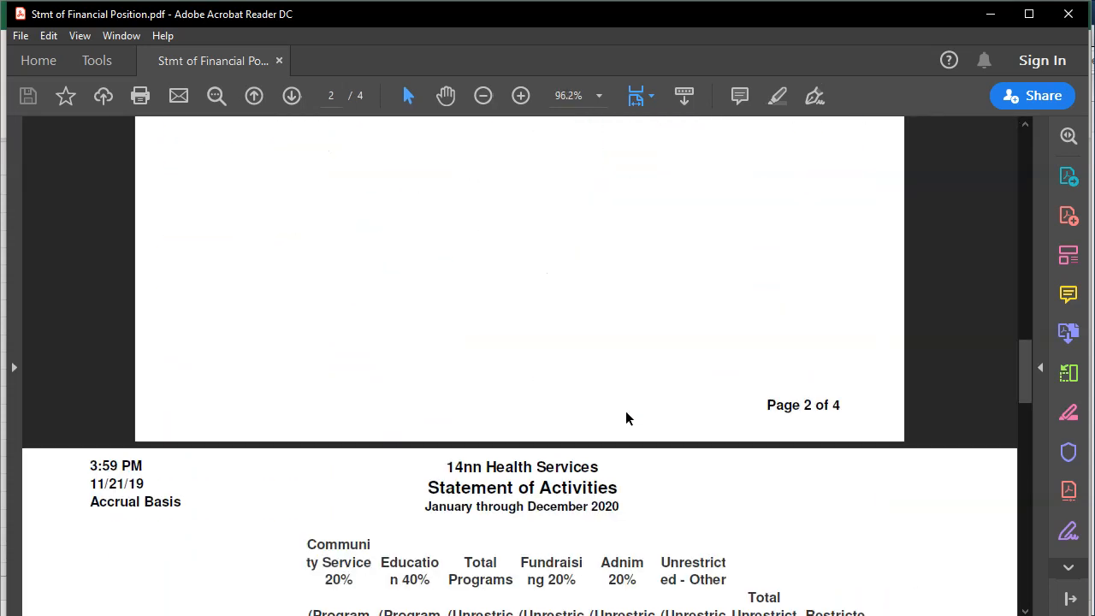
scroll(625, 410, "down", 2)
scroll(625, 411, "down", 1)
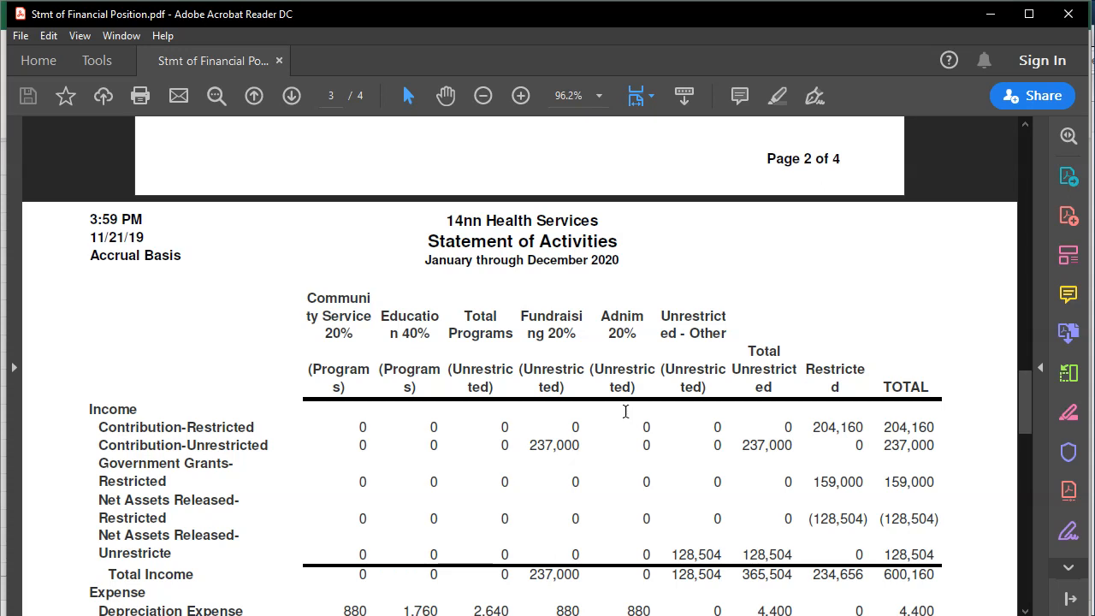
scroll(625, 412, "down", 1)
scroll(625, 411, "down", 7)
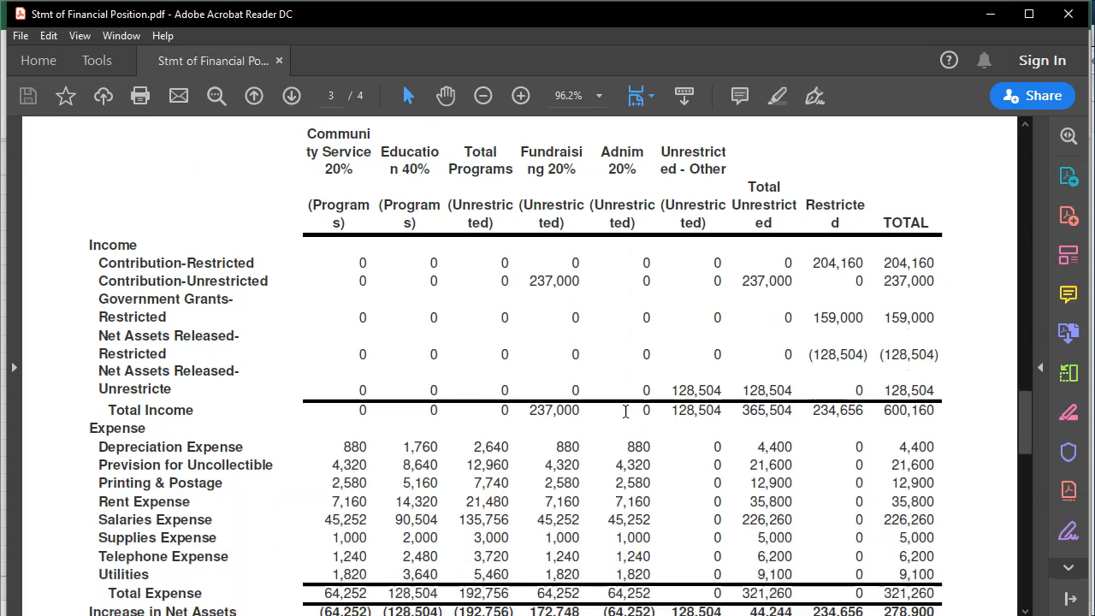
scroll(626, 411, "down", 2)
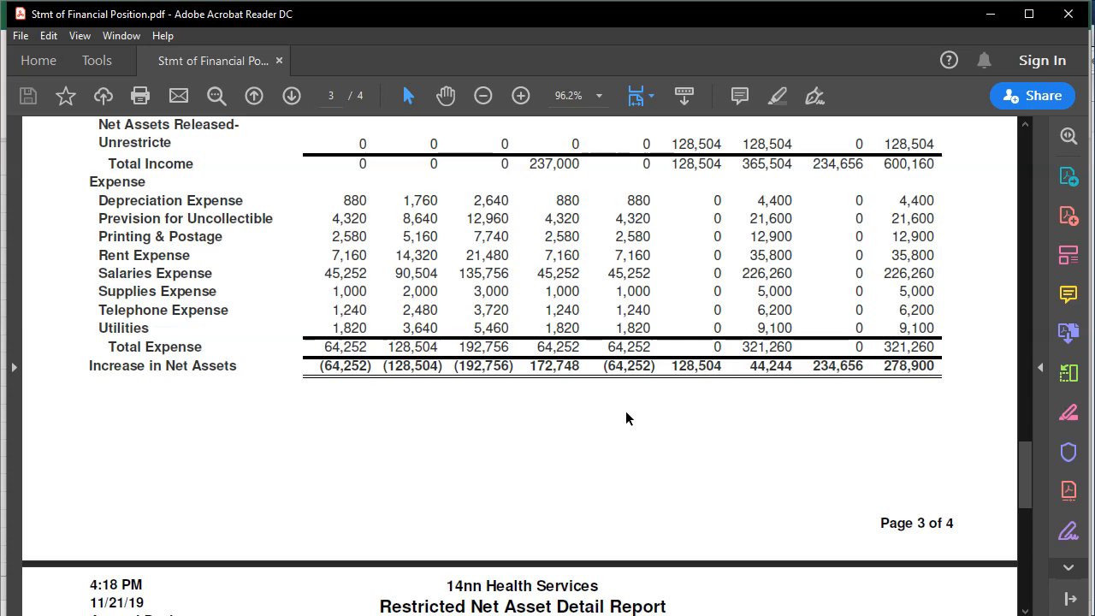
scroll(625, 411, "down", 7)
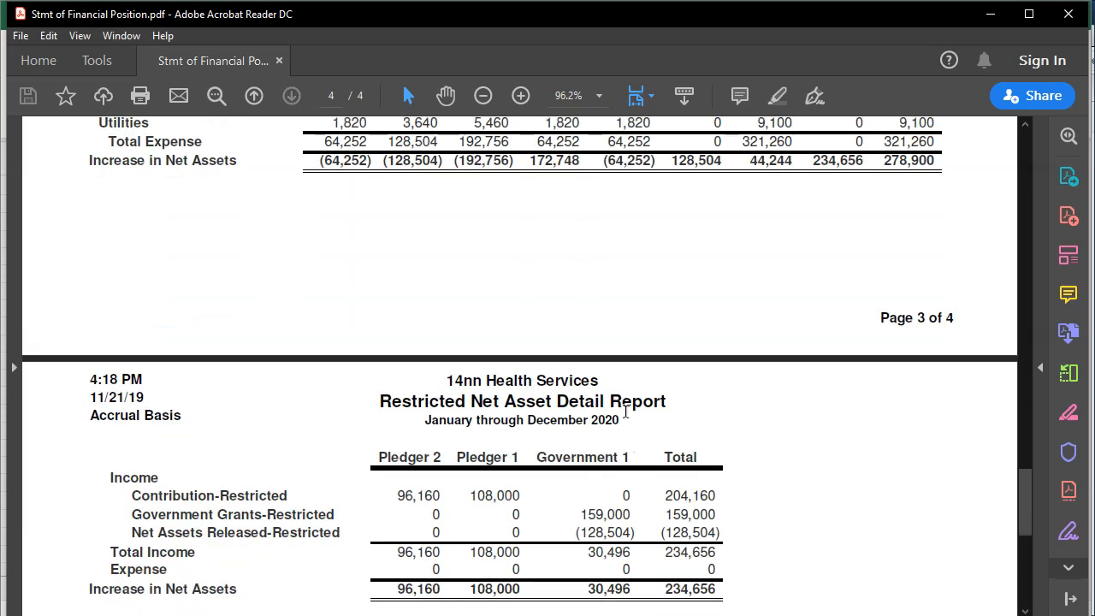
scroll(626, 411, "down", 7)
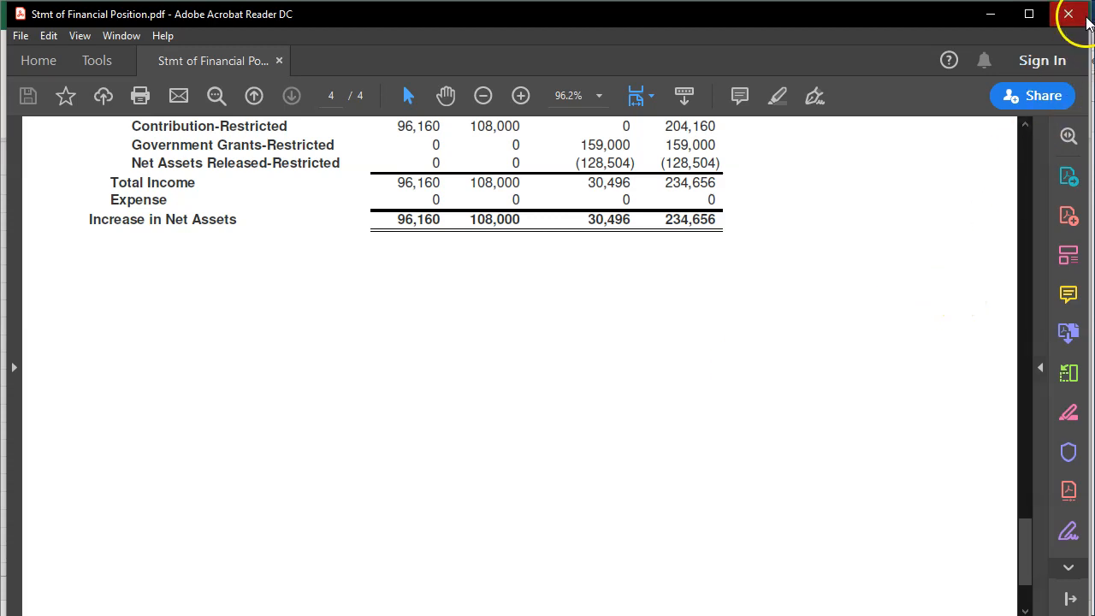
left_click(1082, 17)
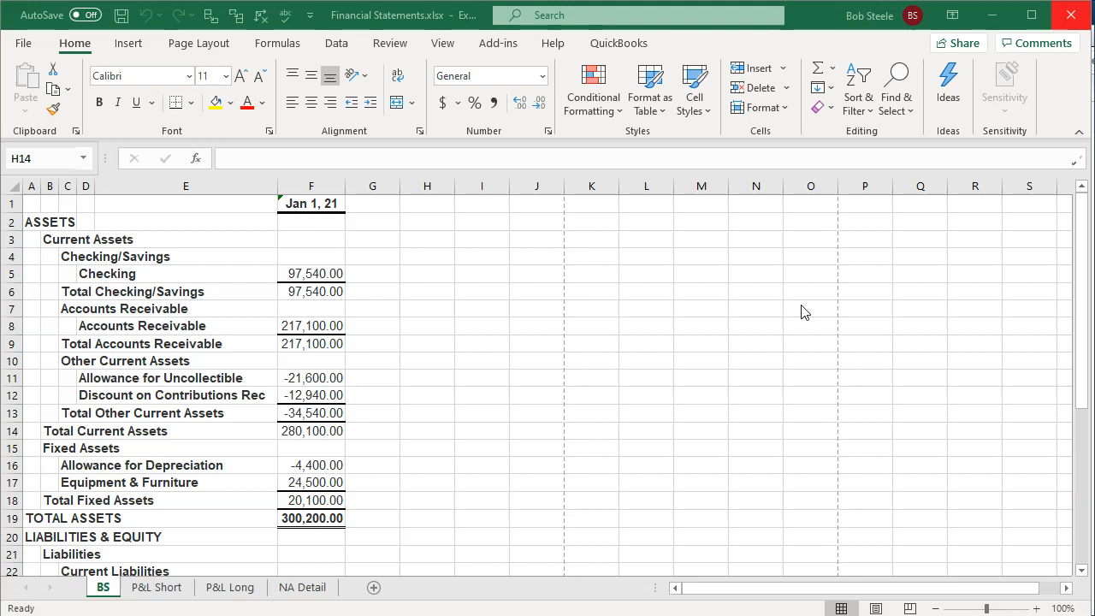
Close the Financial Statements workbook in Excel, saving the changes as a macro-free workbook.
left_click(1073, 22)
left_click(494, 319)
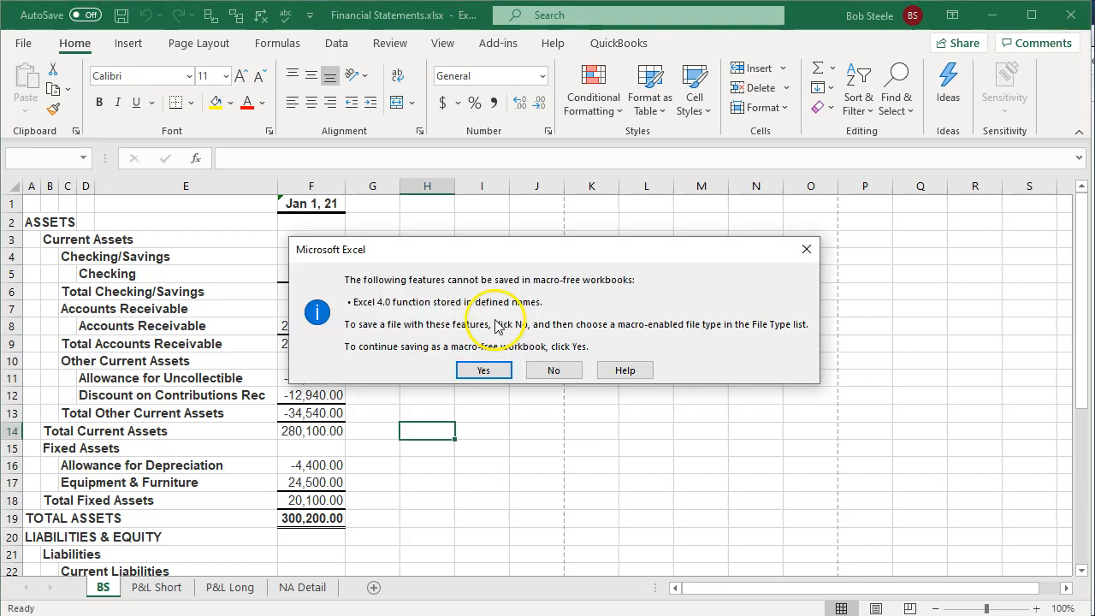
left_click(484, 370)
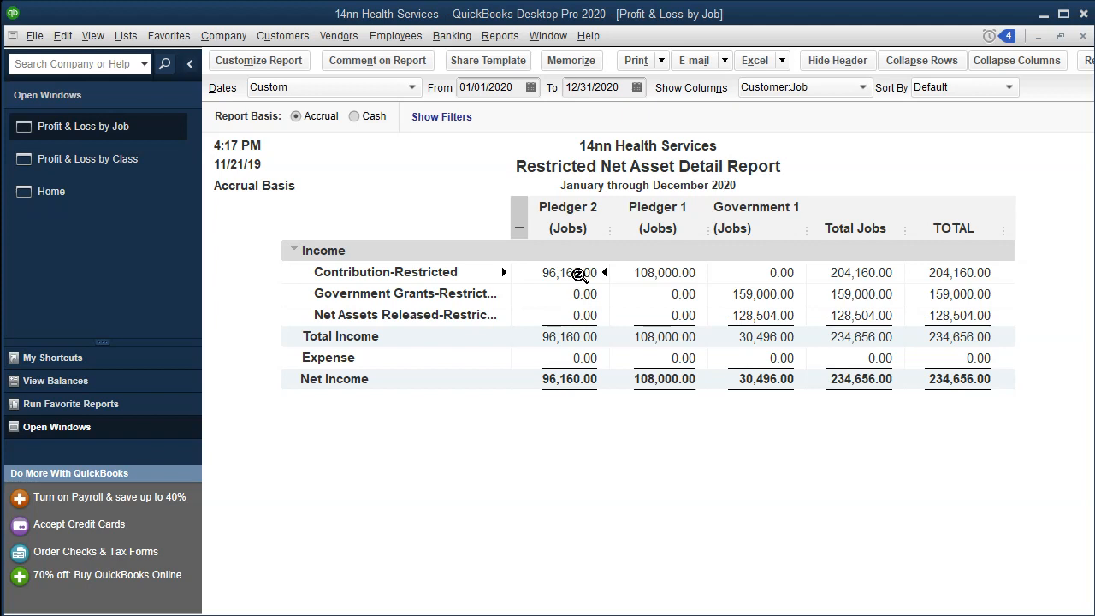
In QuickBooks, open the Balance Sheet Standard report and set its date to 12/31/2020.
left_click(500, 36)
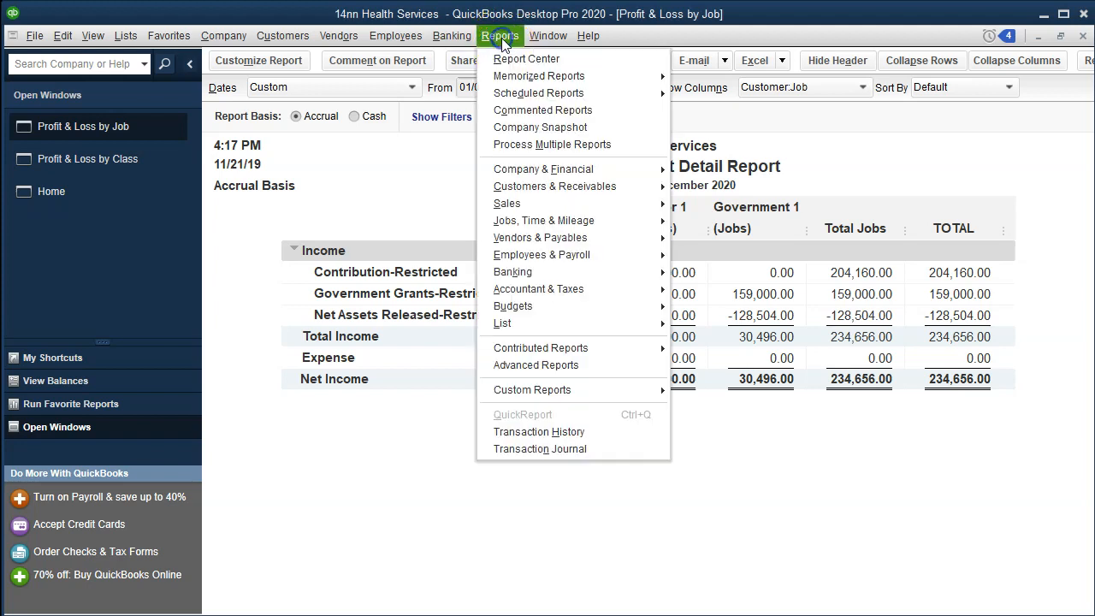
mouse_move(605, 178)
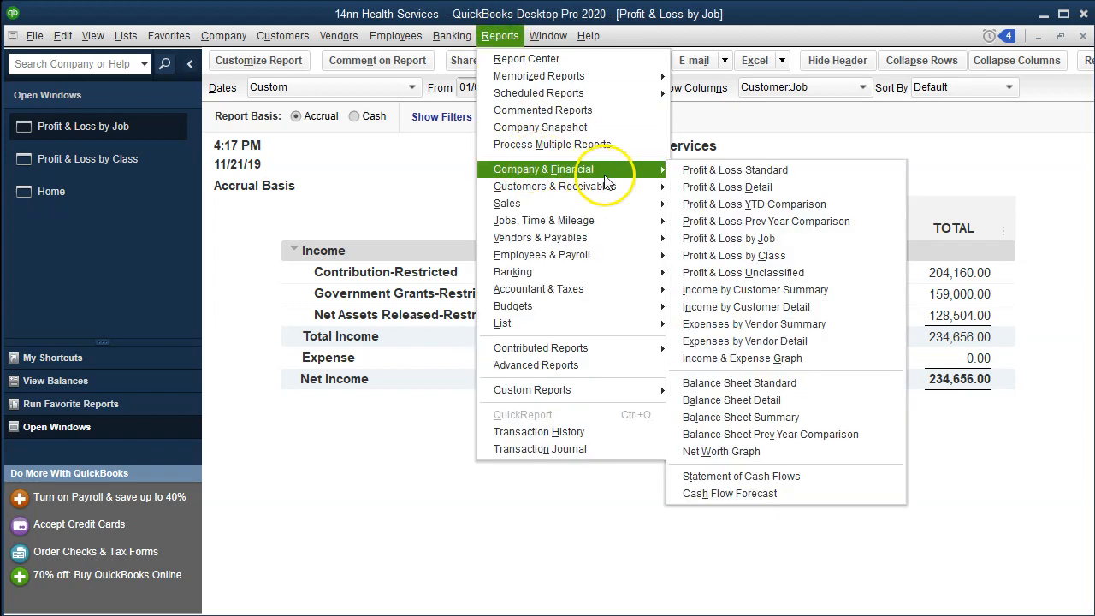
left_click(720, 383)
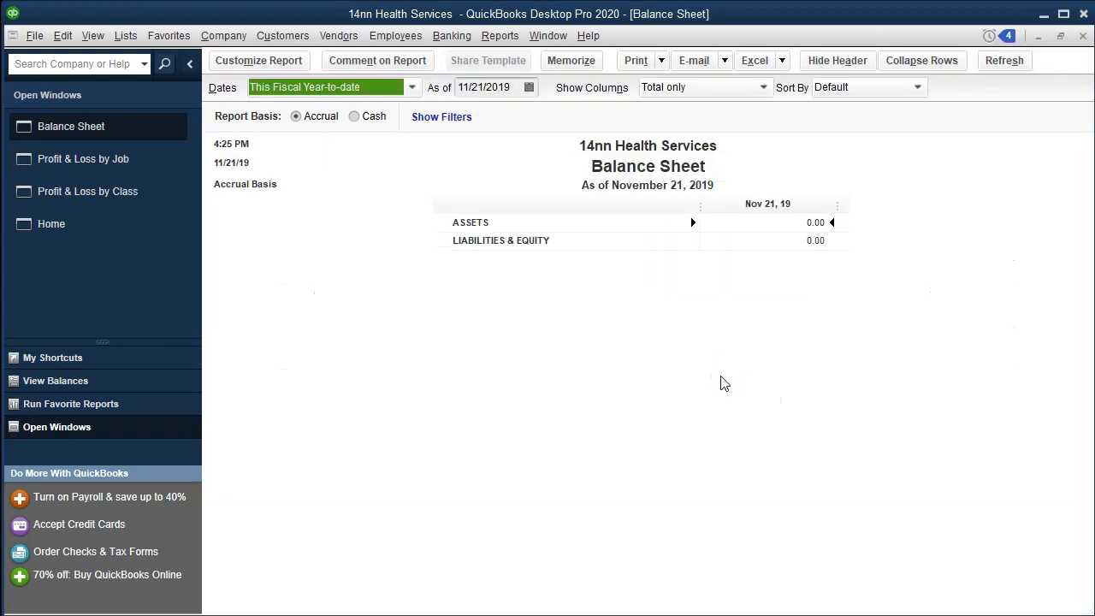
type("12/31/2020")
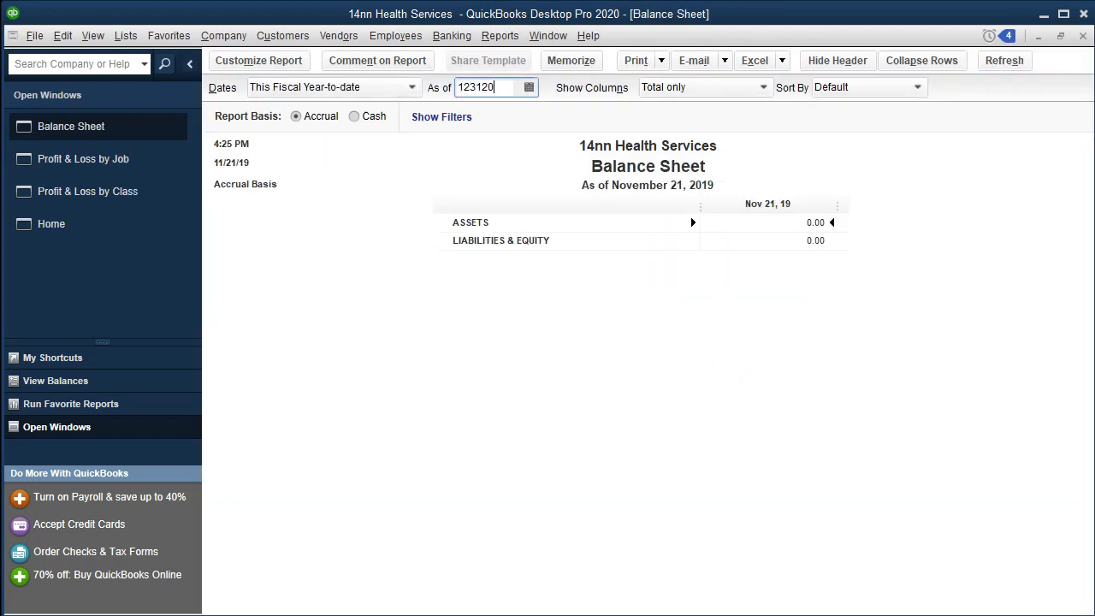
key("Tab")
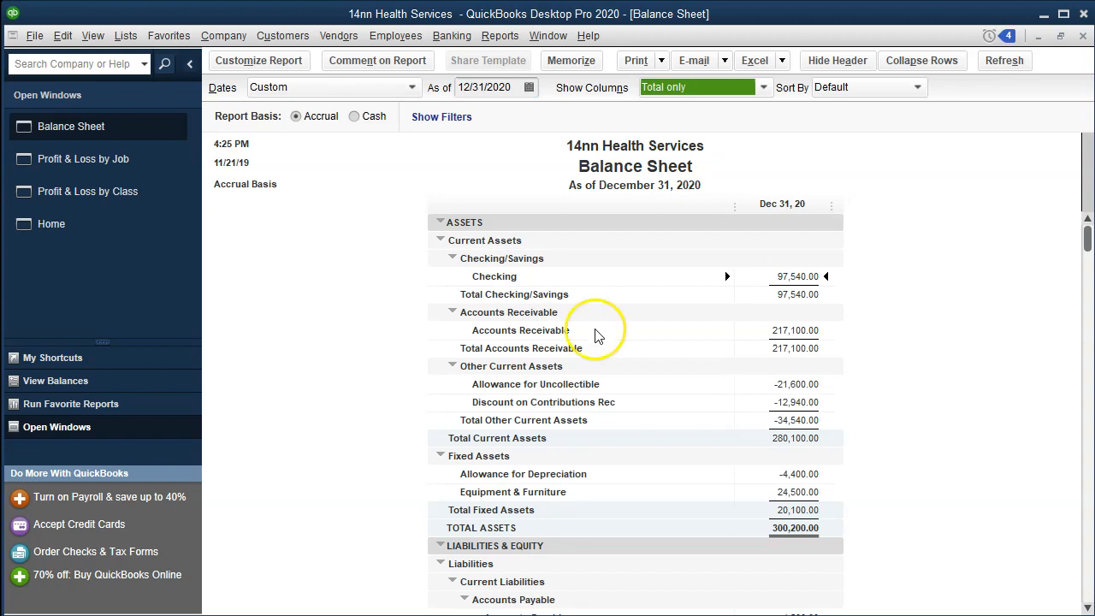
Customize the Balance Sheet's fonts, setting the column labels and all related text to size 11.
left_click(258, 61)
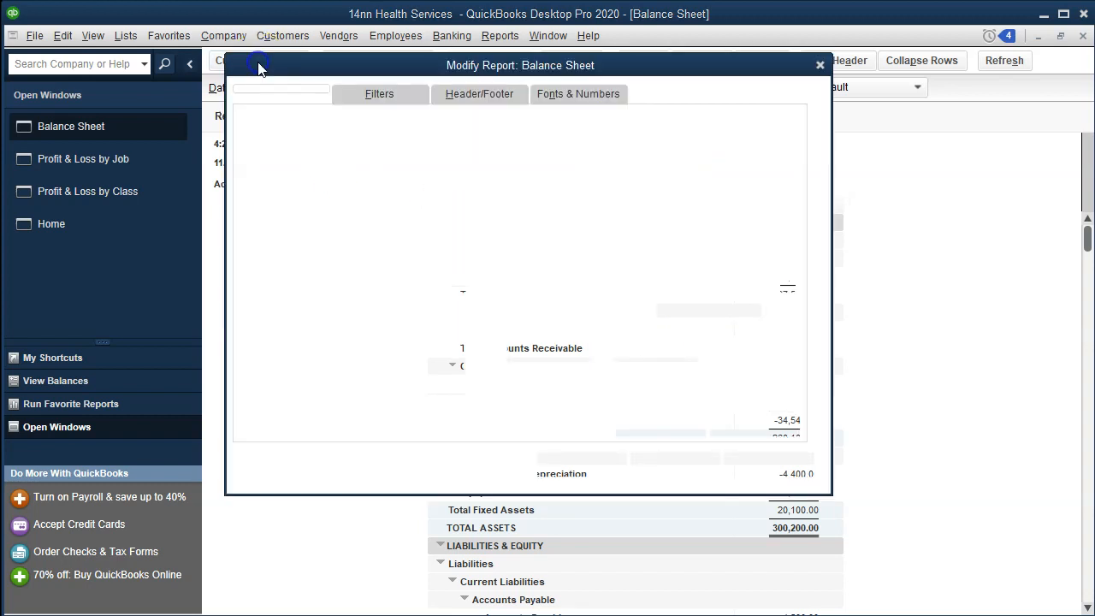
left_click(584, 93)
left_click(470, 317)
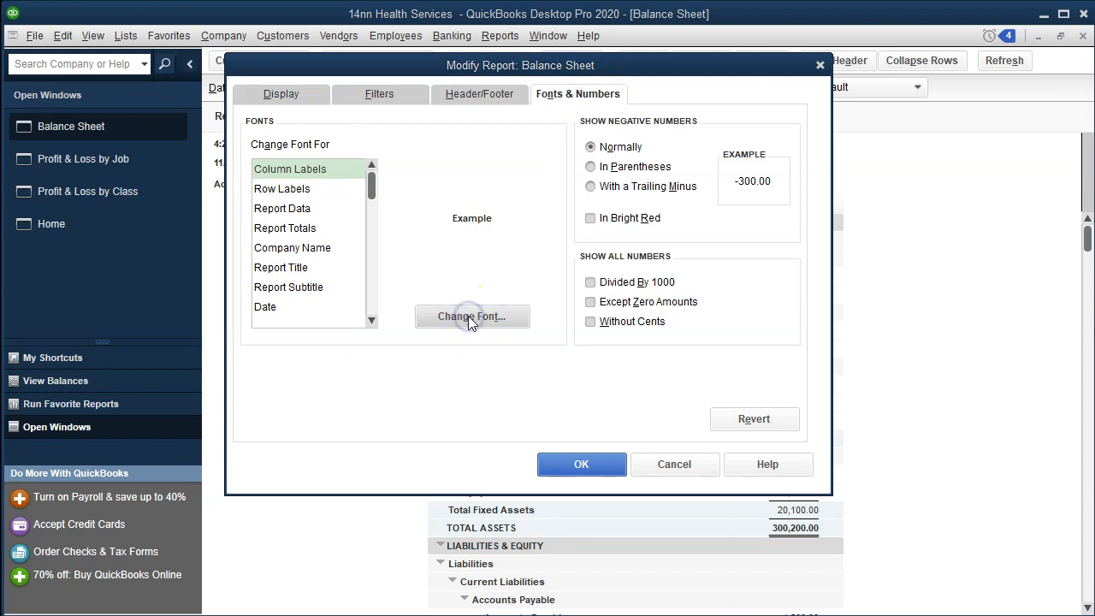
left_click(503, 241)
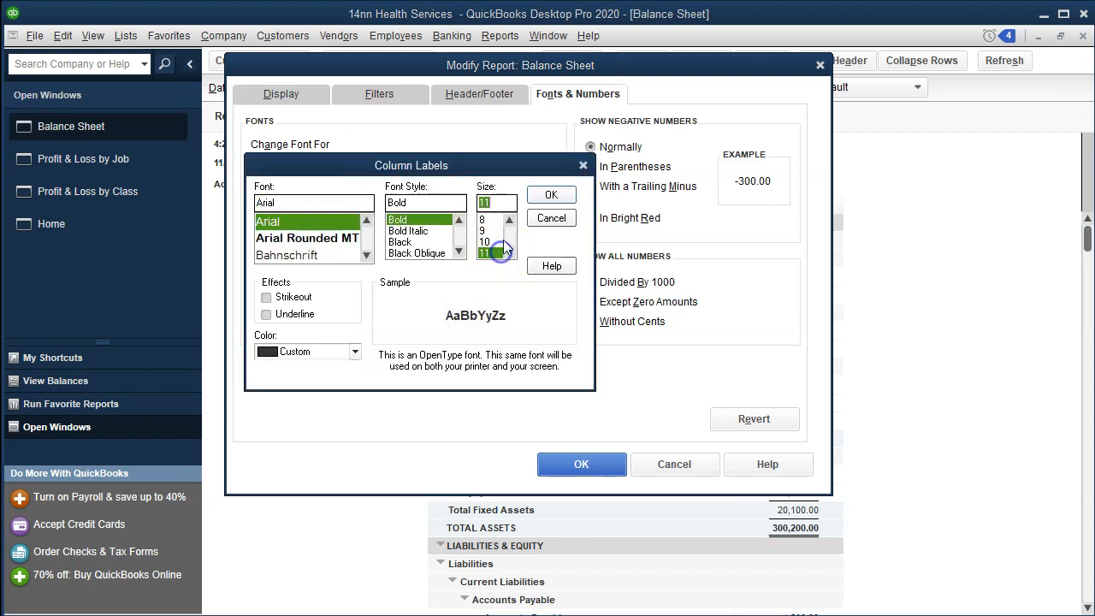
left_click(551, 196)
left_click(470, 130)
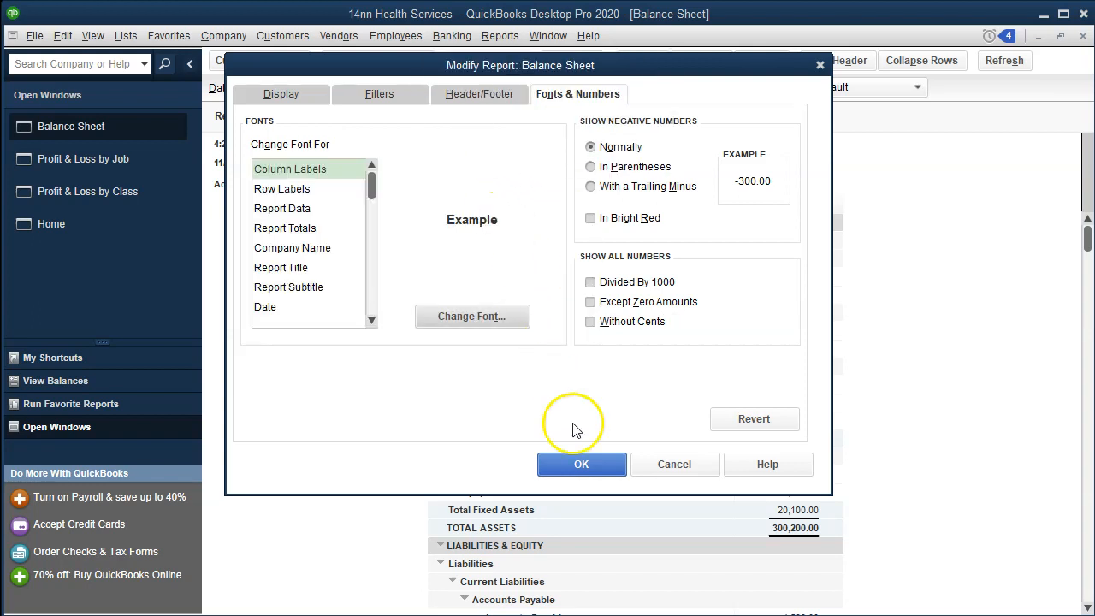
left_click(578, 460)
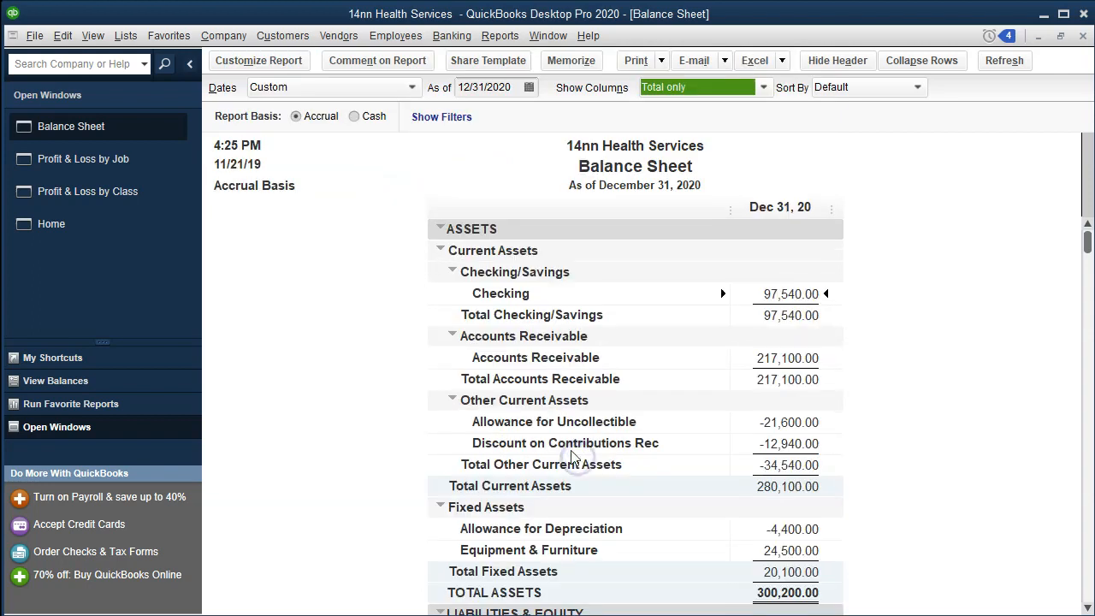
Set the Balance Sheet's as-of date to 01/01/2021 to review its equity section, and switch to the Profit & Loss by Job report.
scroll(573, 458, "down", 5)
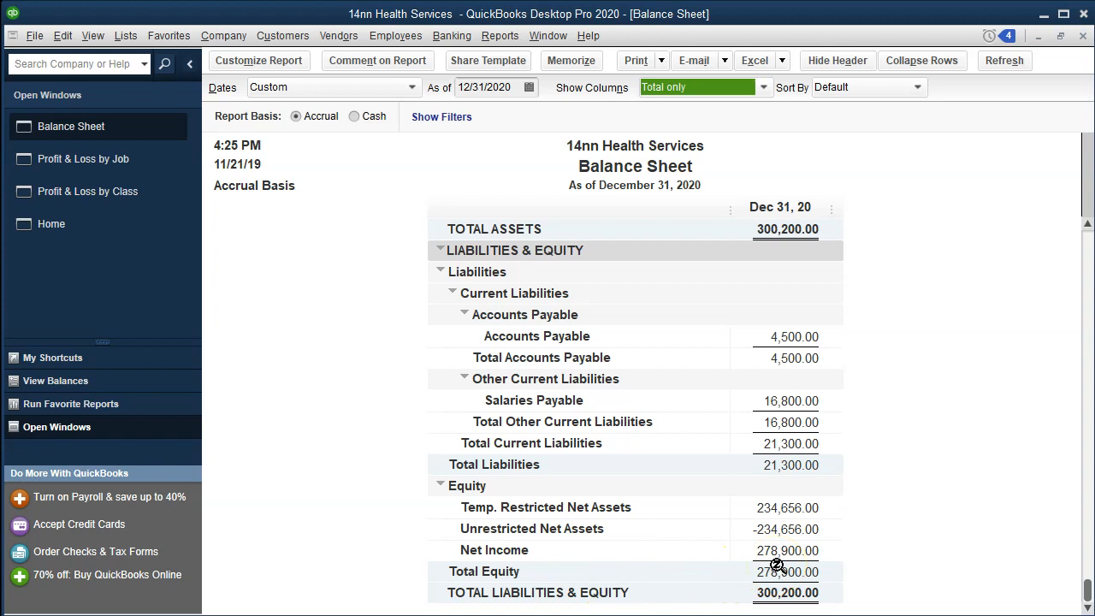
left_click(503, 88)
key("plus")
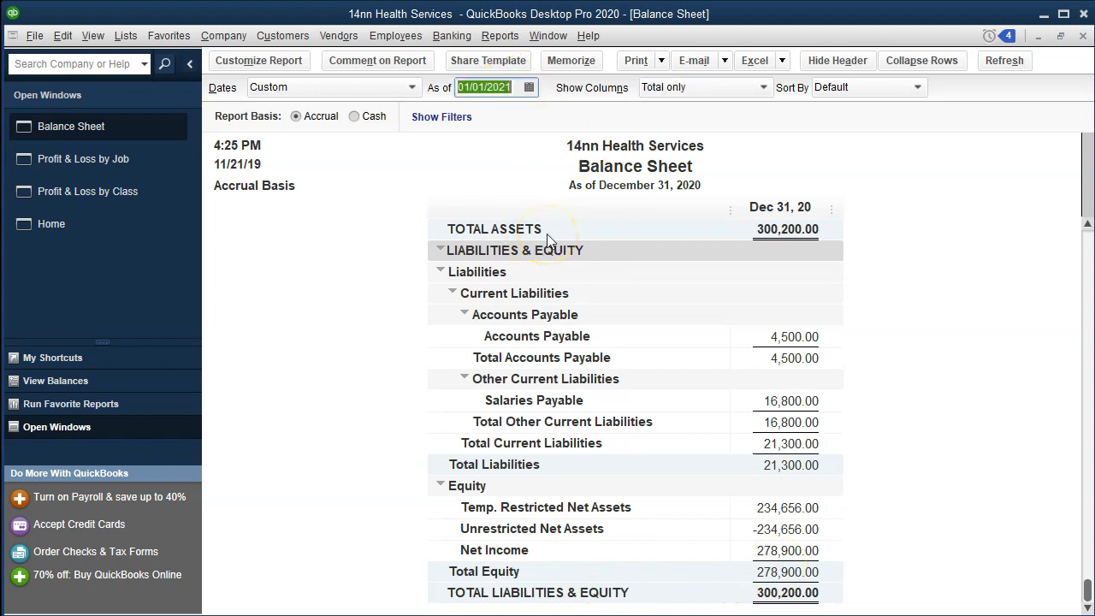
left_click(843, 556)
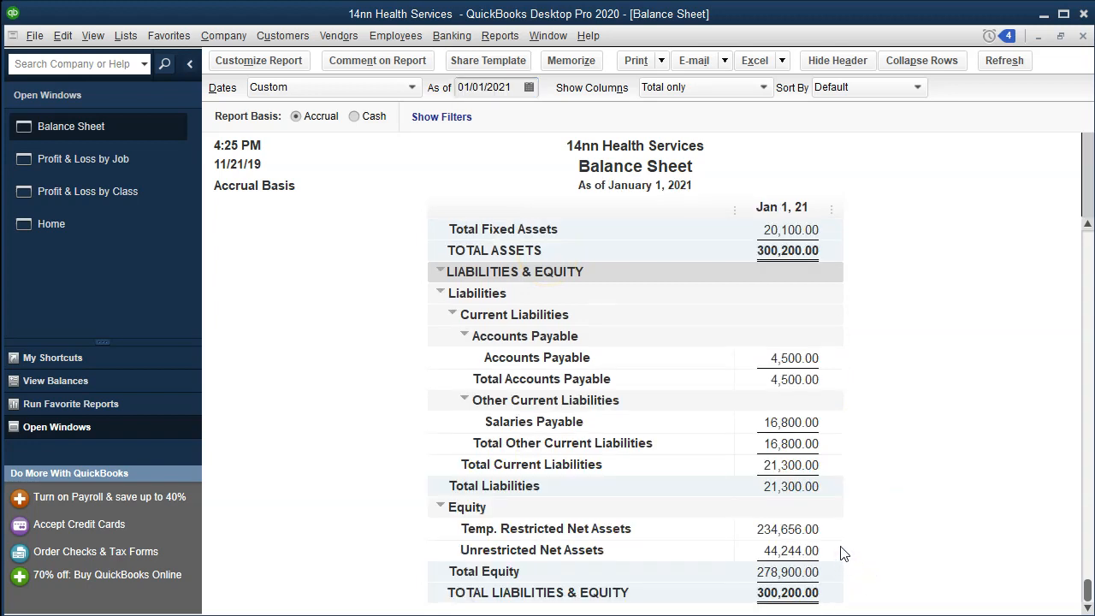
left_click(843, 554)
left_click(113, 167)
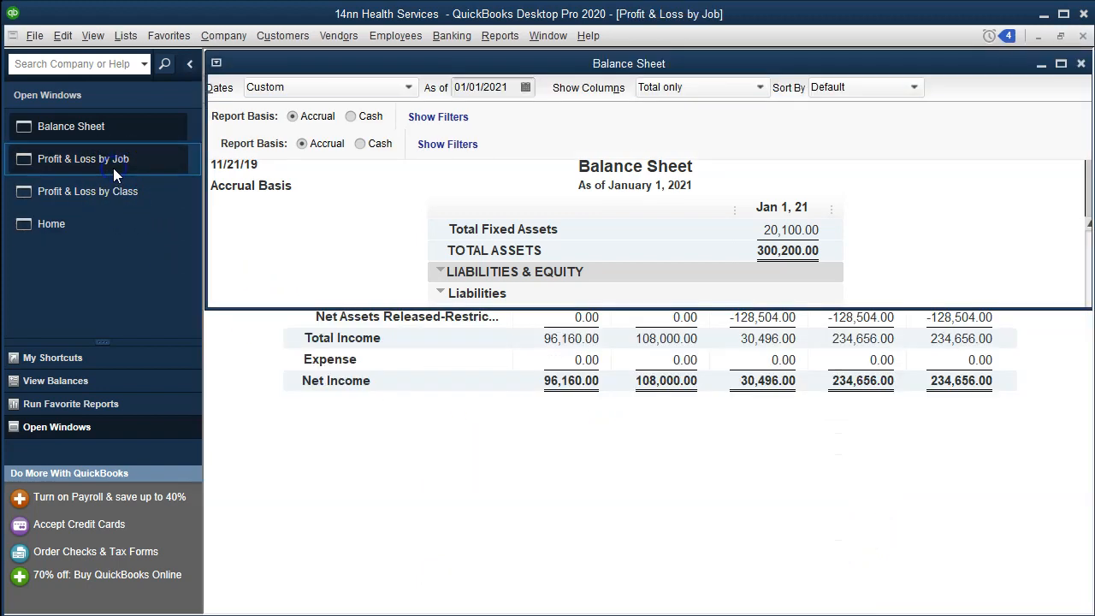